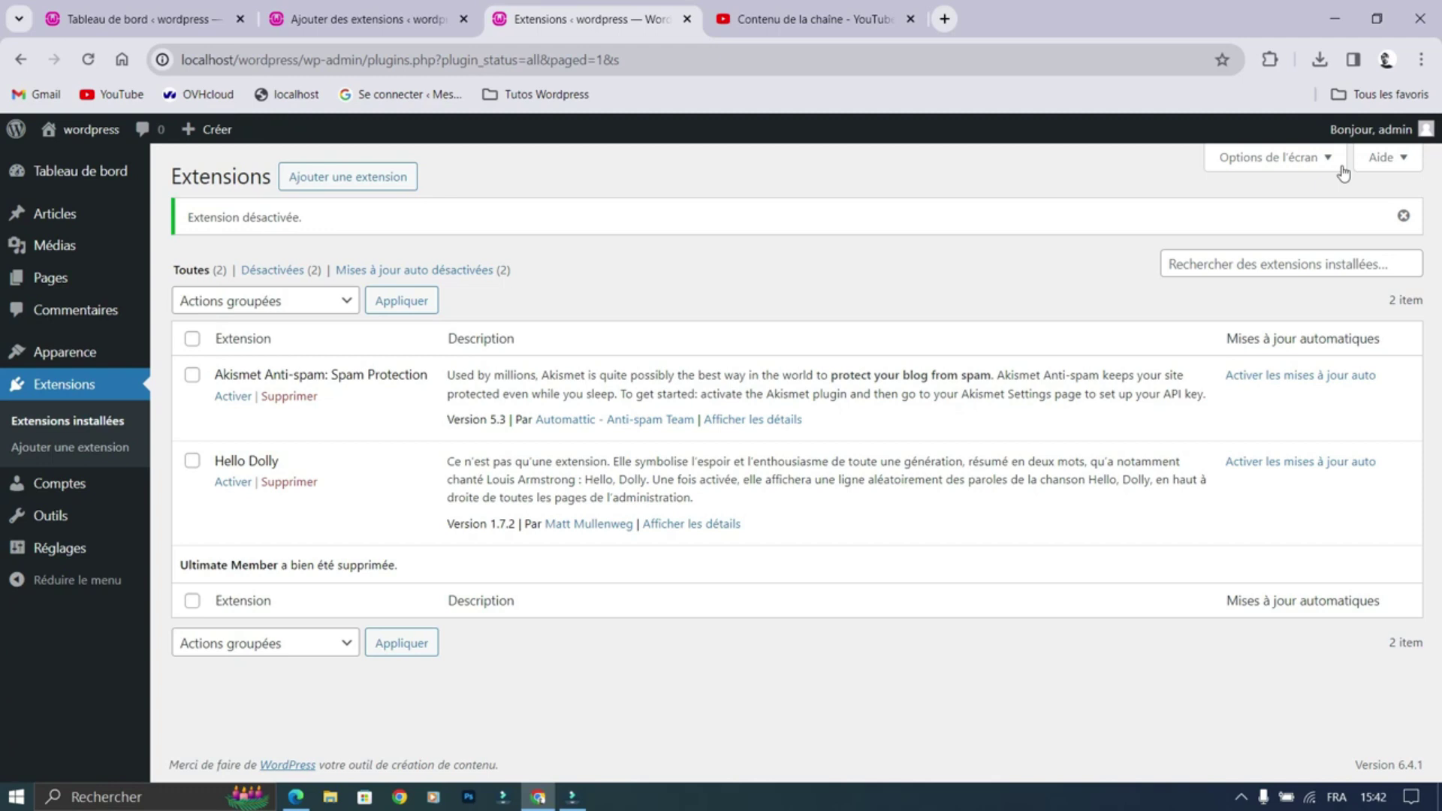
Step: Go from the installed plugins list to the page for adding a new plugin
click(364, 178)
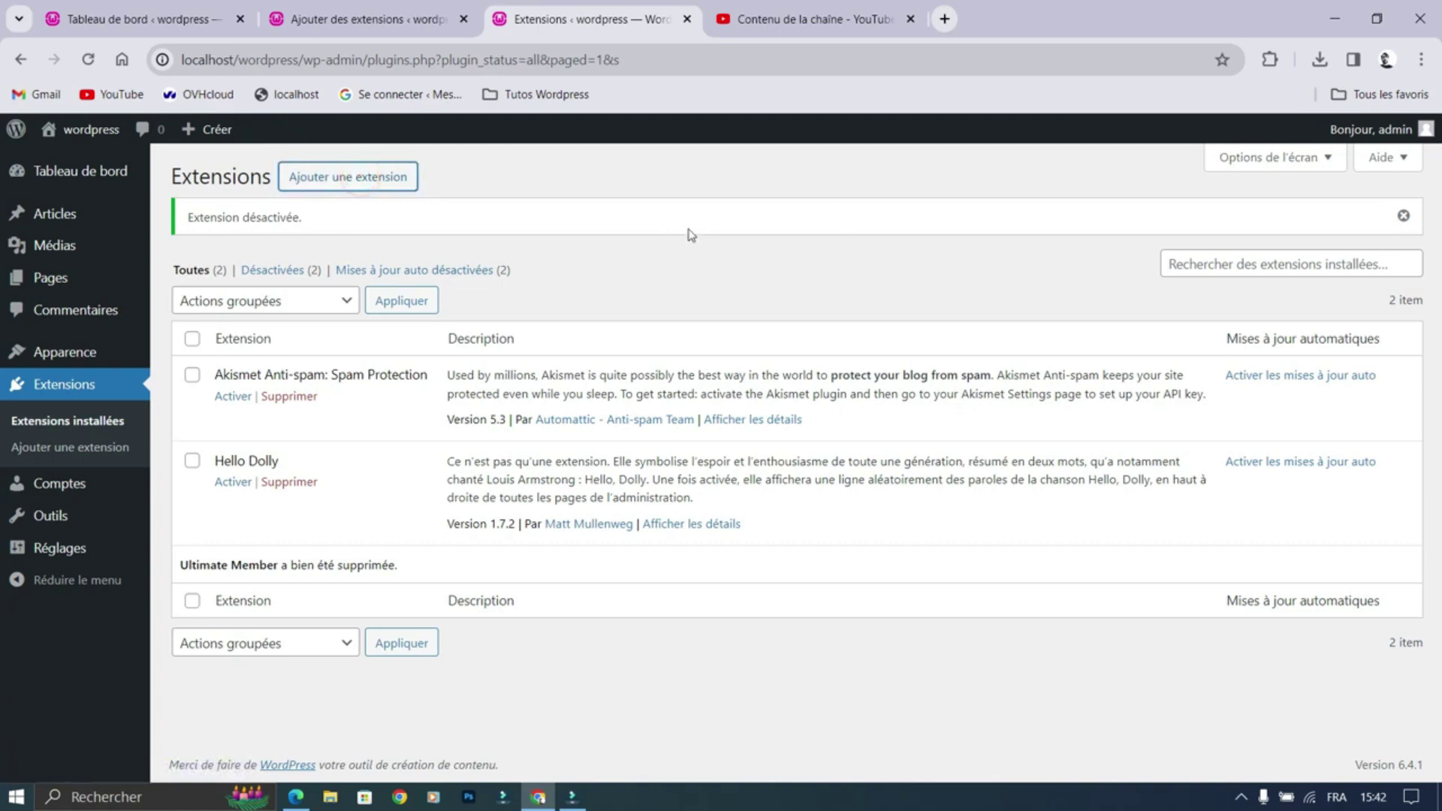
Step: Search for 'members', then install and activate the Members role-editor plugin
click(381, 189)
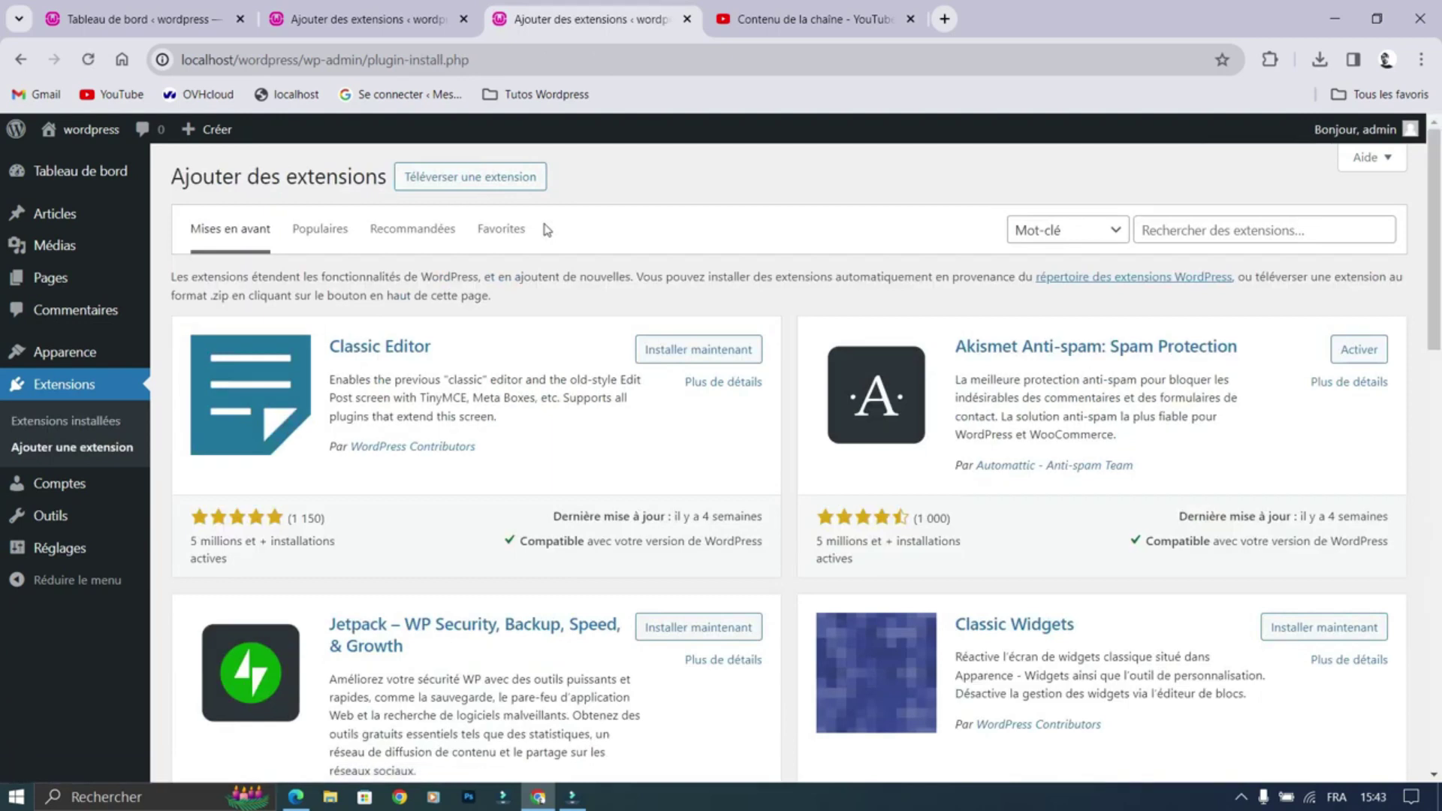
click(1233, 233)
text(members)
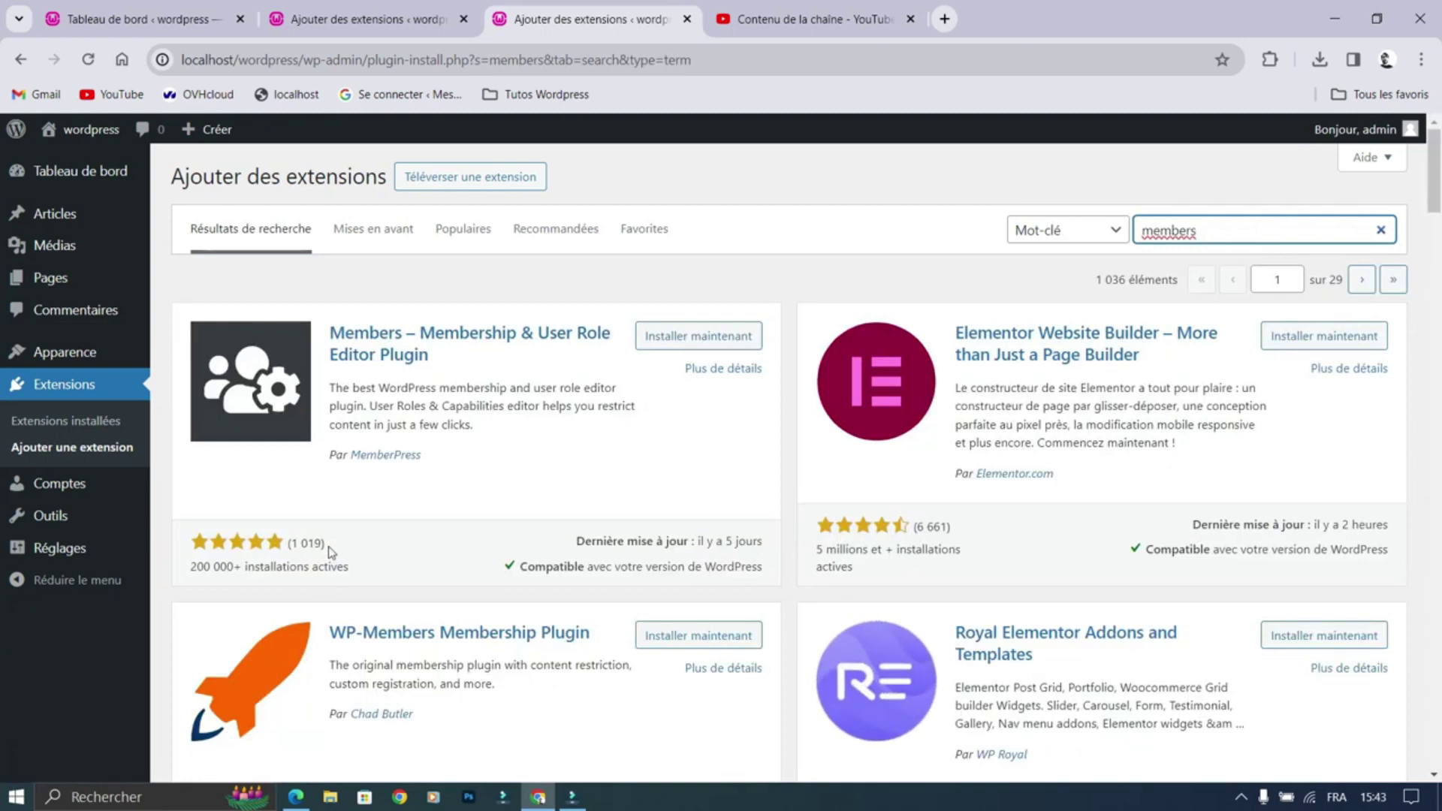
click(694, 341)
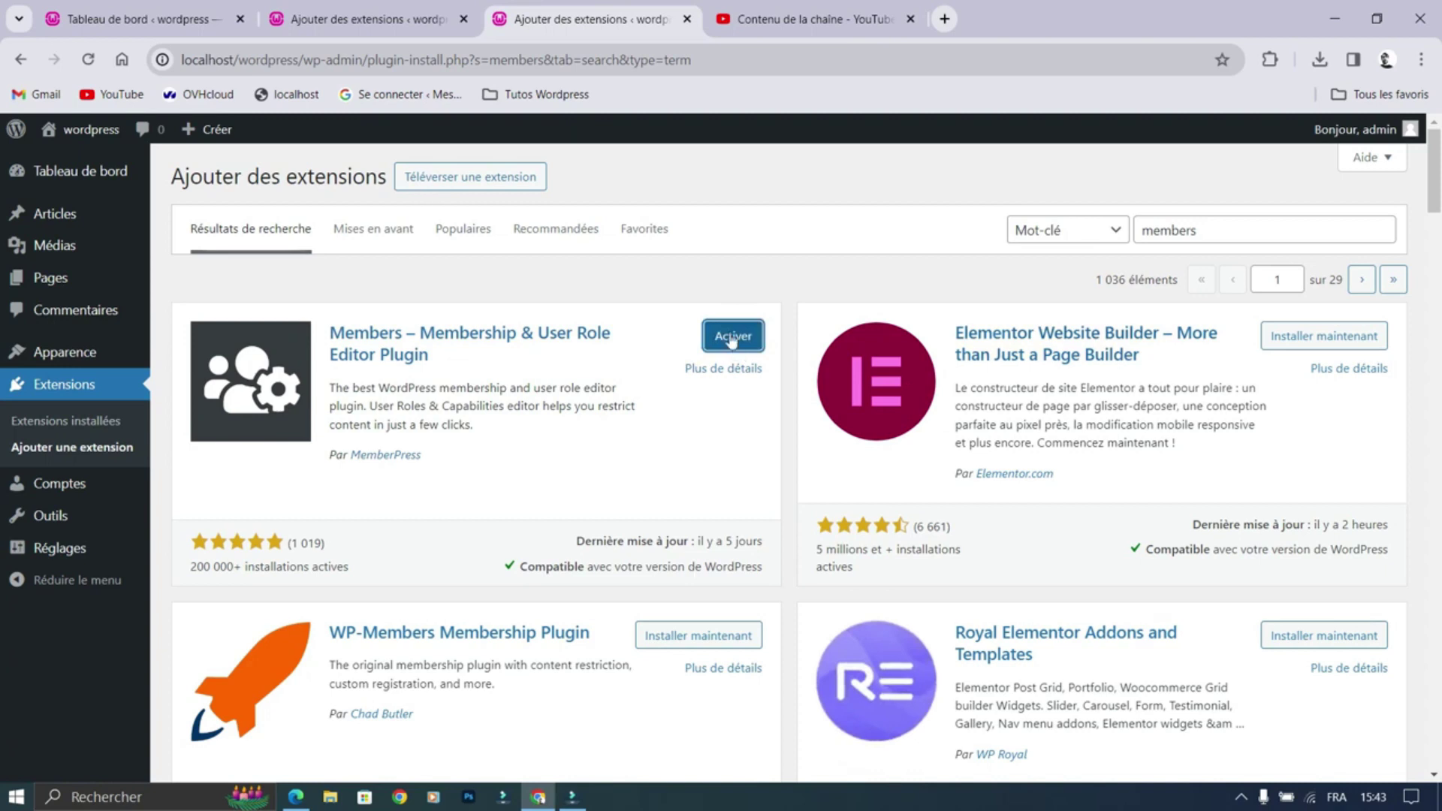
click(732, 339)
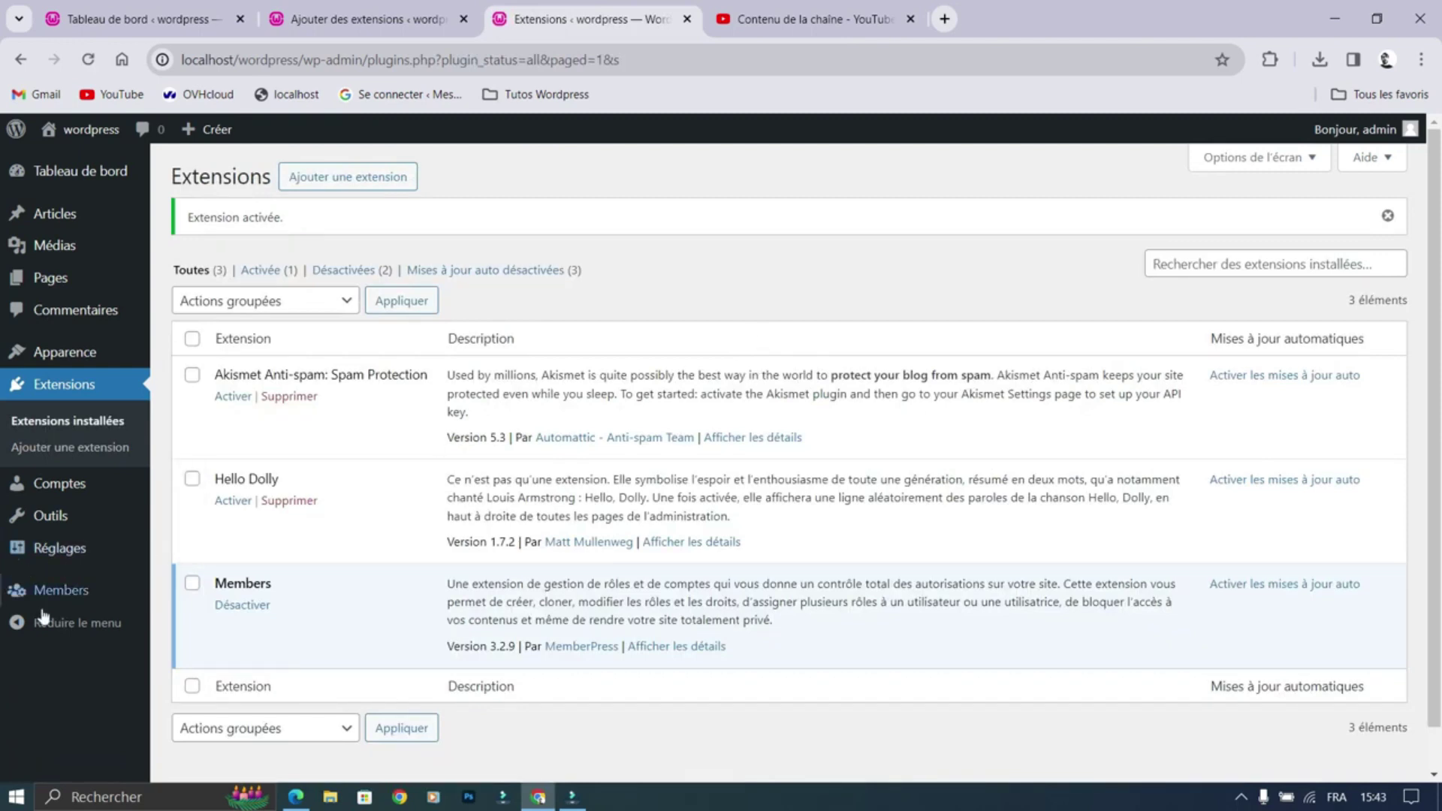
Step: Review the five existing site roles in the Members Rôles table
mouse_move(66, 603)
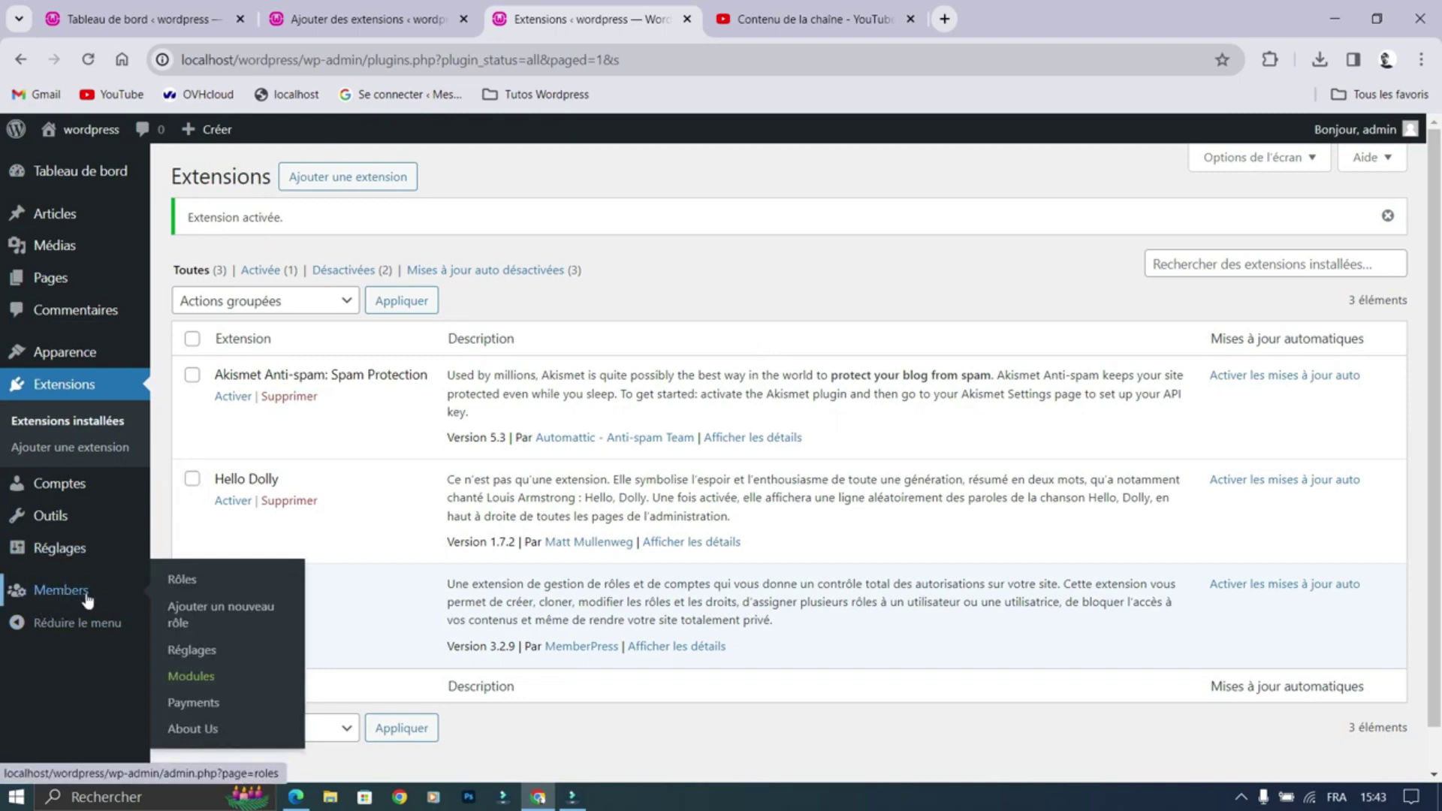
click(173, 579)
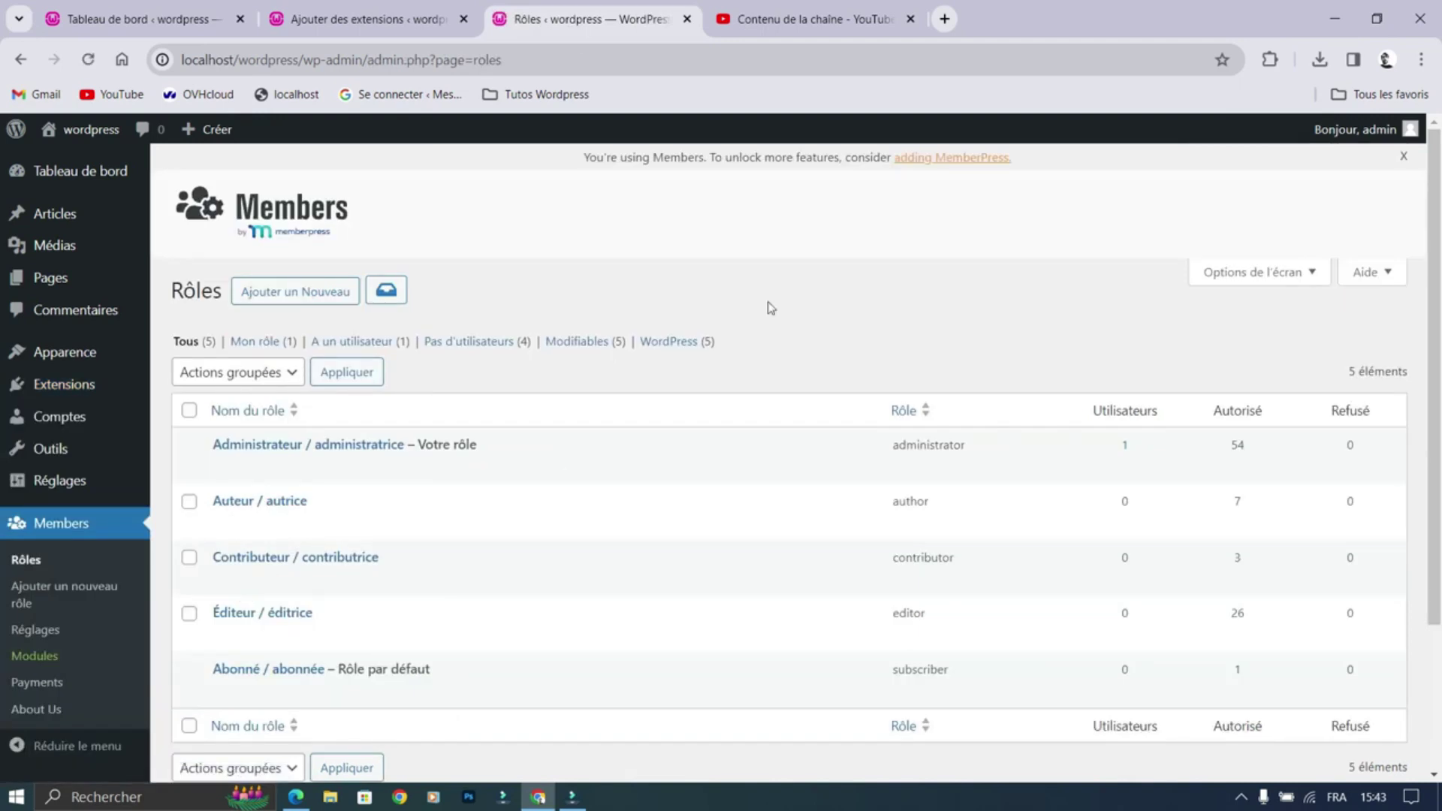
scroll(759, 316, down, 1)
mouse_move(412, 567)
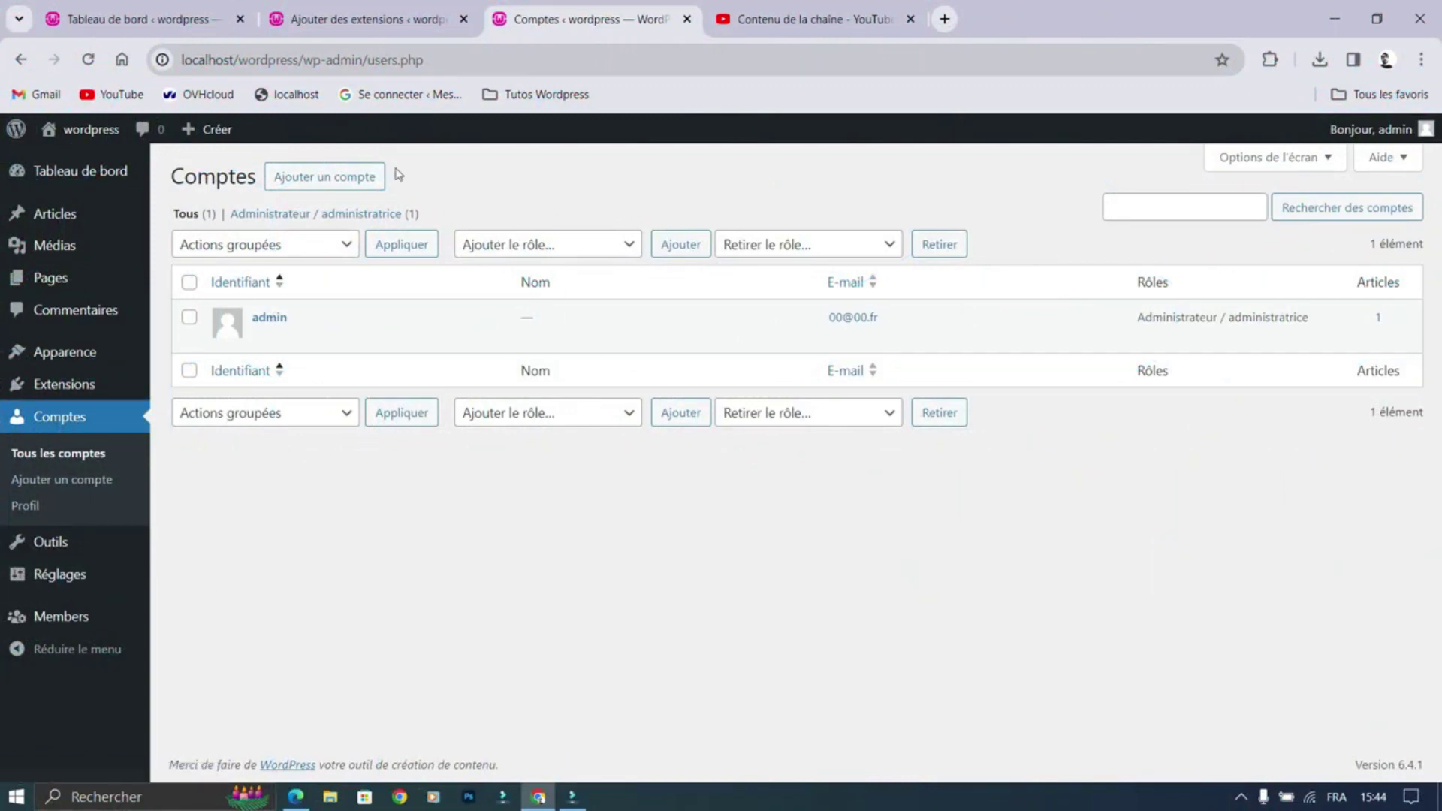
Step: Start a new account with username 01 and the suggested e-mail address
click(323, 177)
click(467, 260)
key(Tab)
text(01)
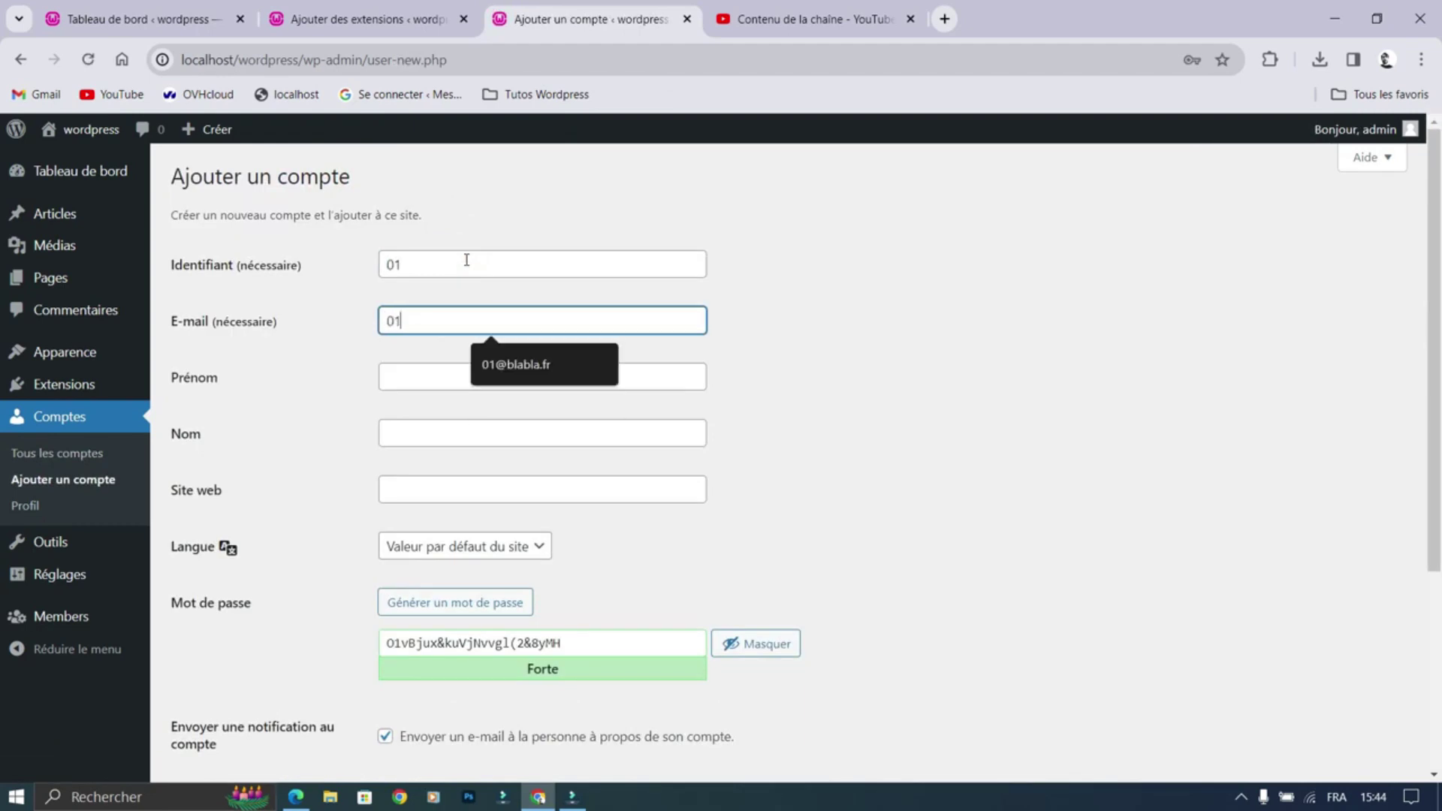
click(530, 369)
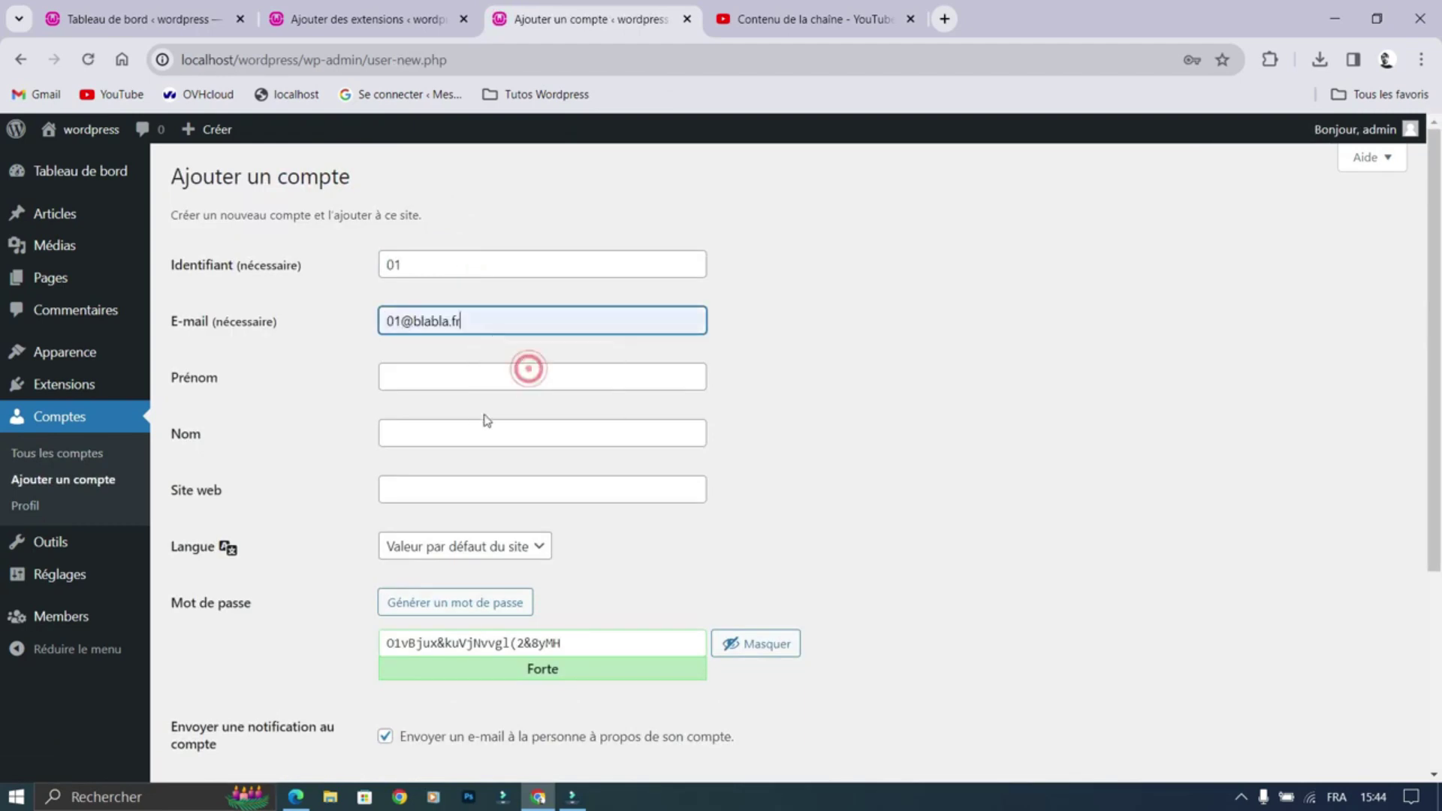
Step: Replace the generated password with a weak one, confirm weak-password use, and create the account
scroll(483, 418, down, 3)
drag(580, 451, 219, 456)
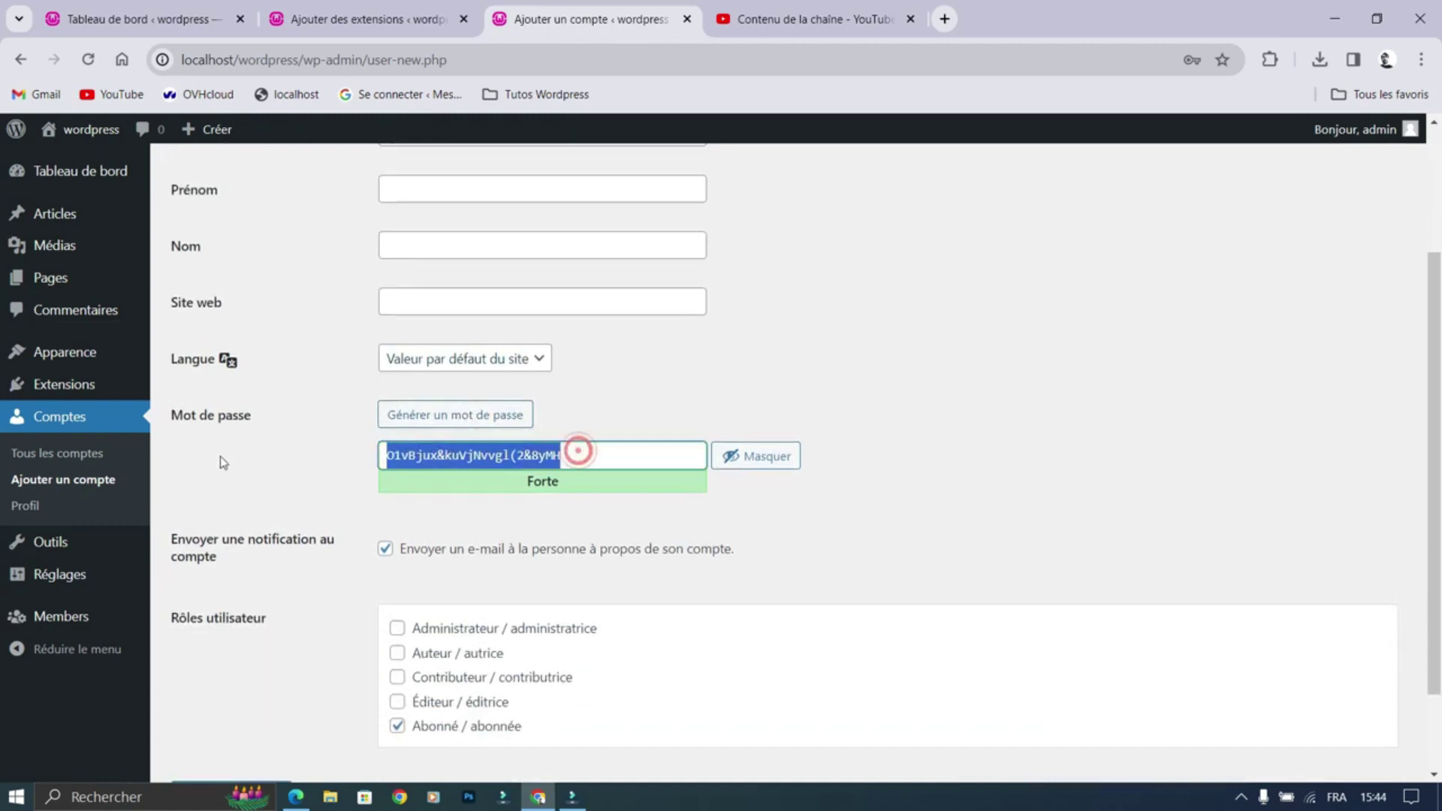
text(0000)
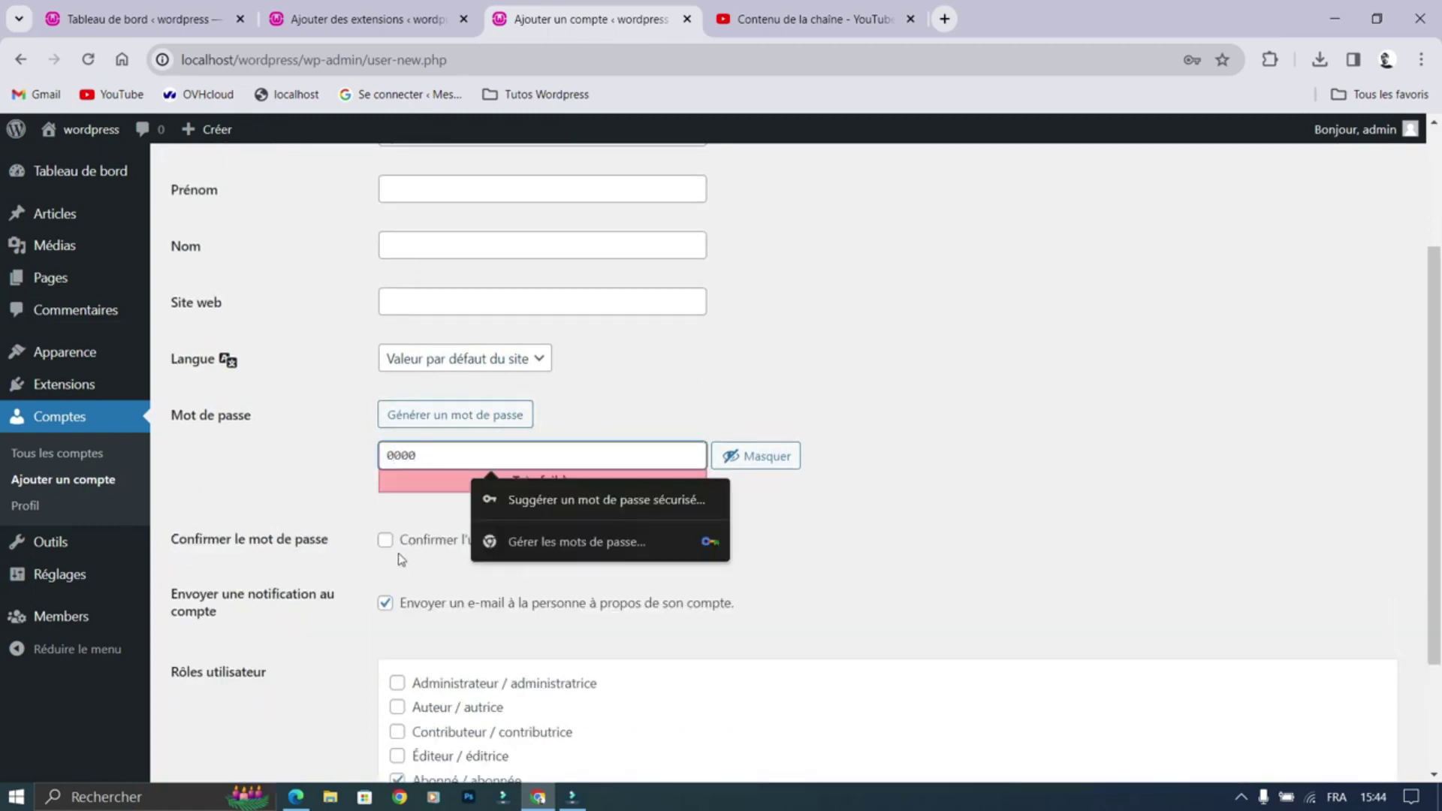
click(386, 540)
scroll(733, 451, down, 3)
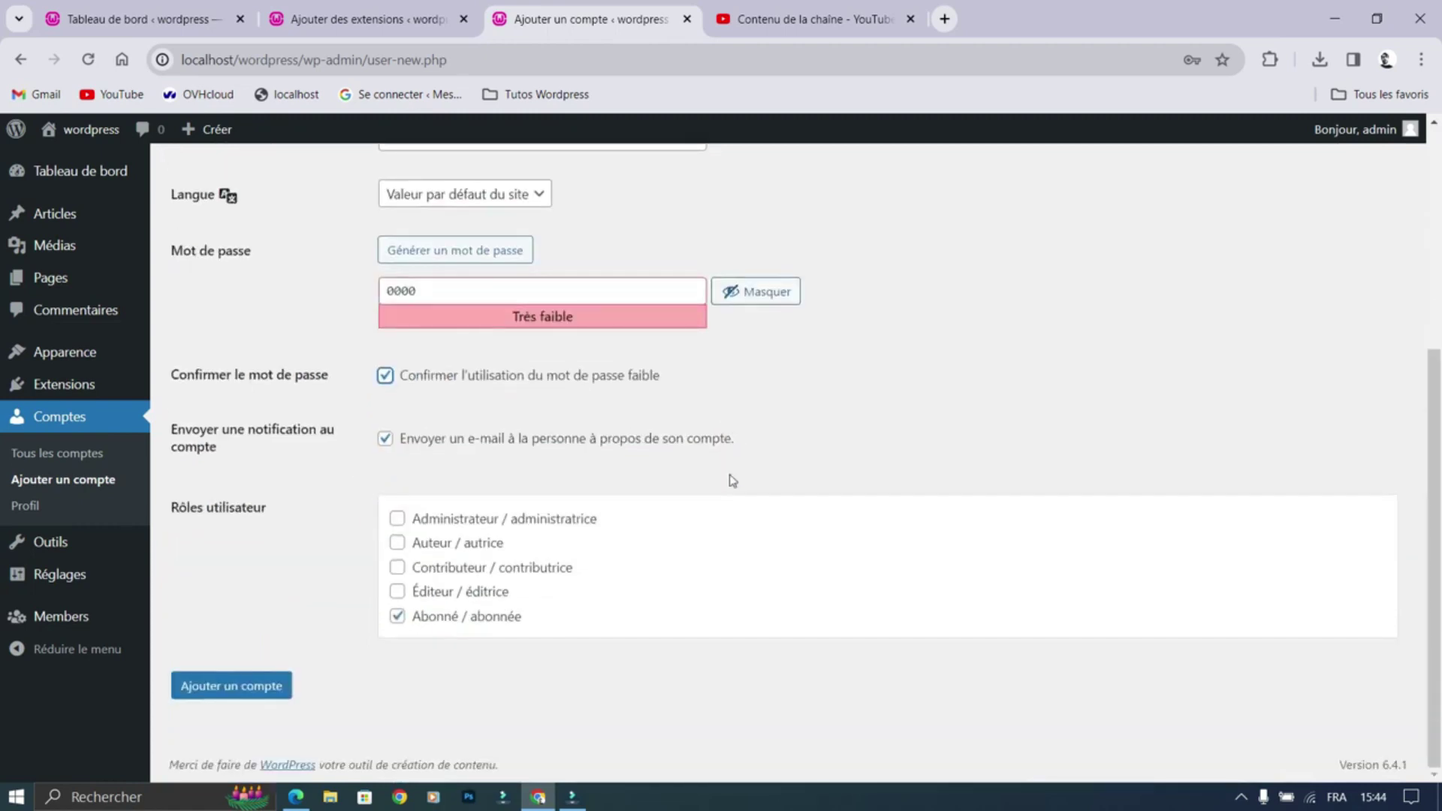
click(230, 686)
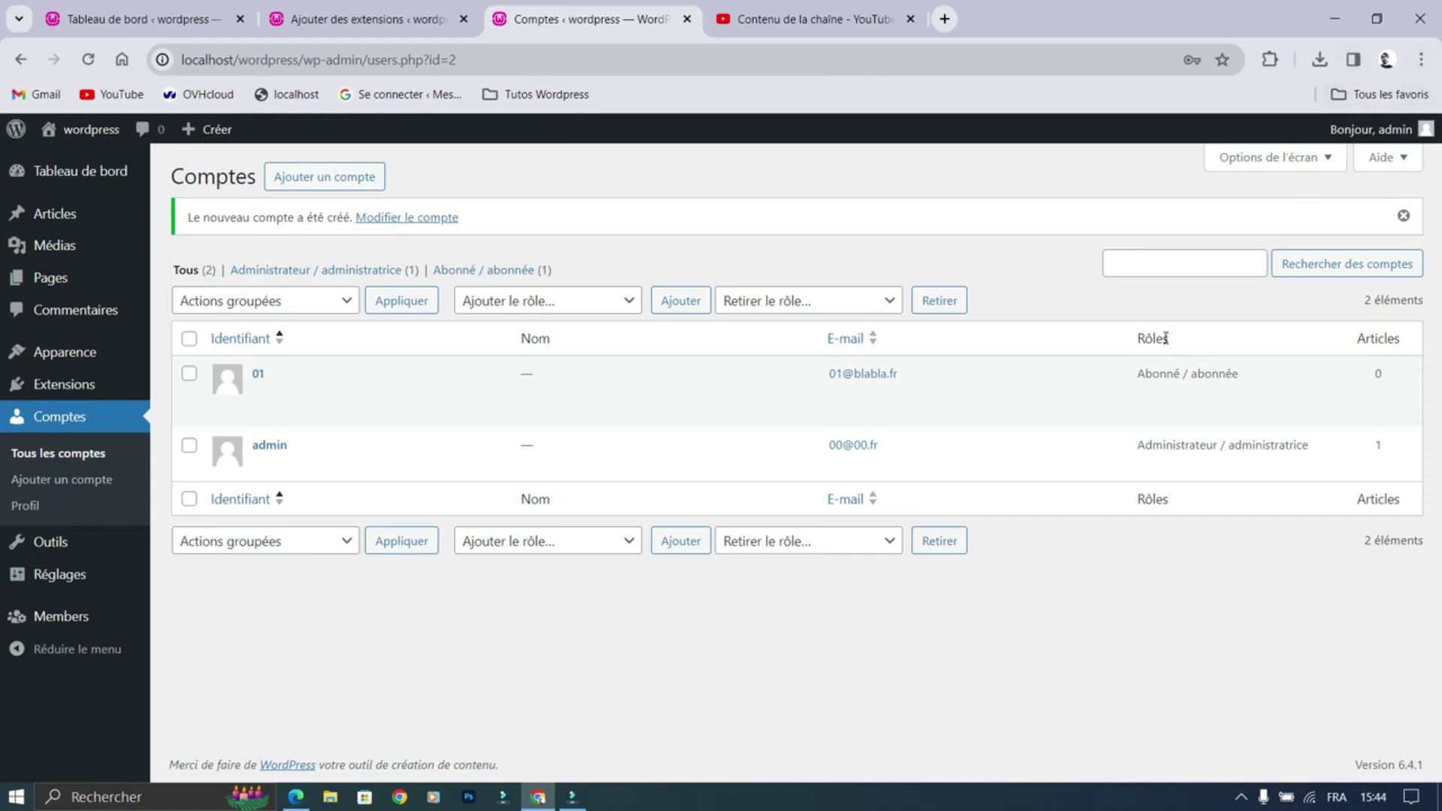
Step: Open localhost/wordpress/wp-admin in a private browser window
key(ctrl+shift+n)
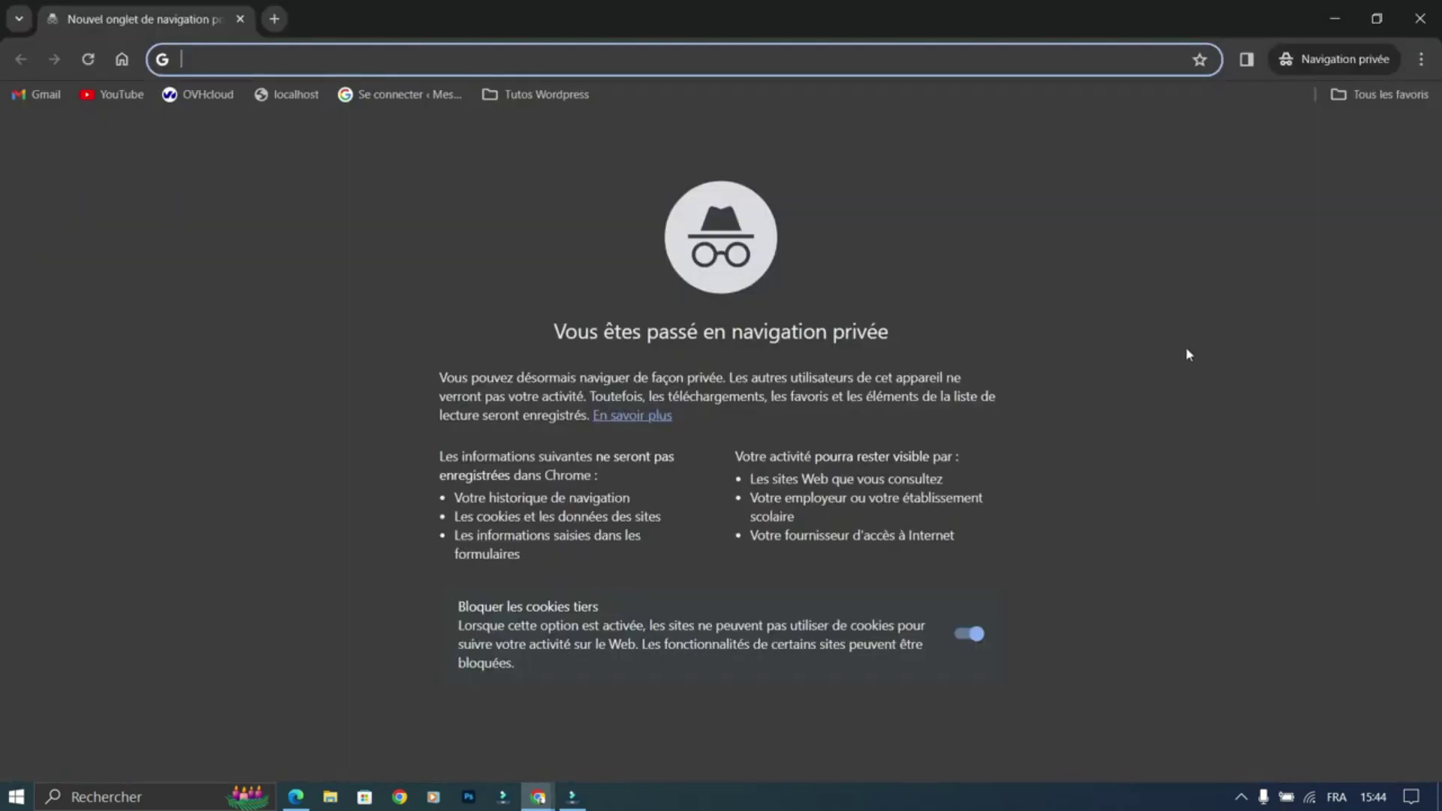
text(local)
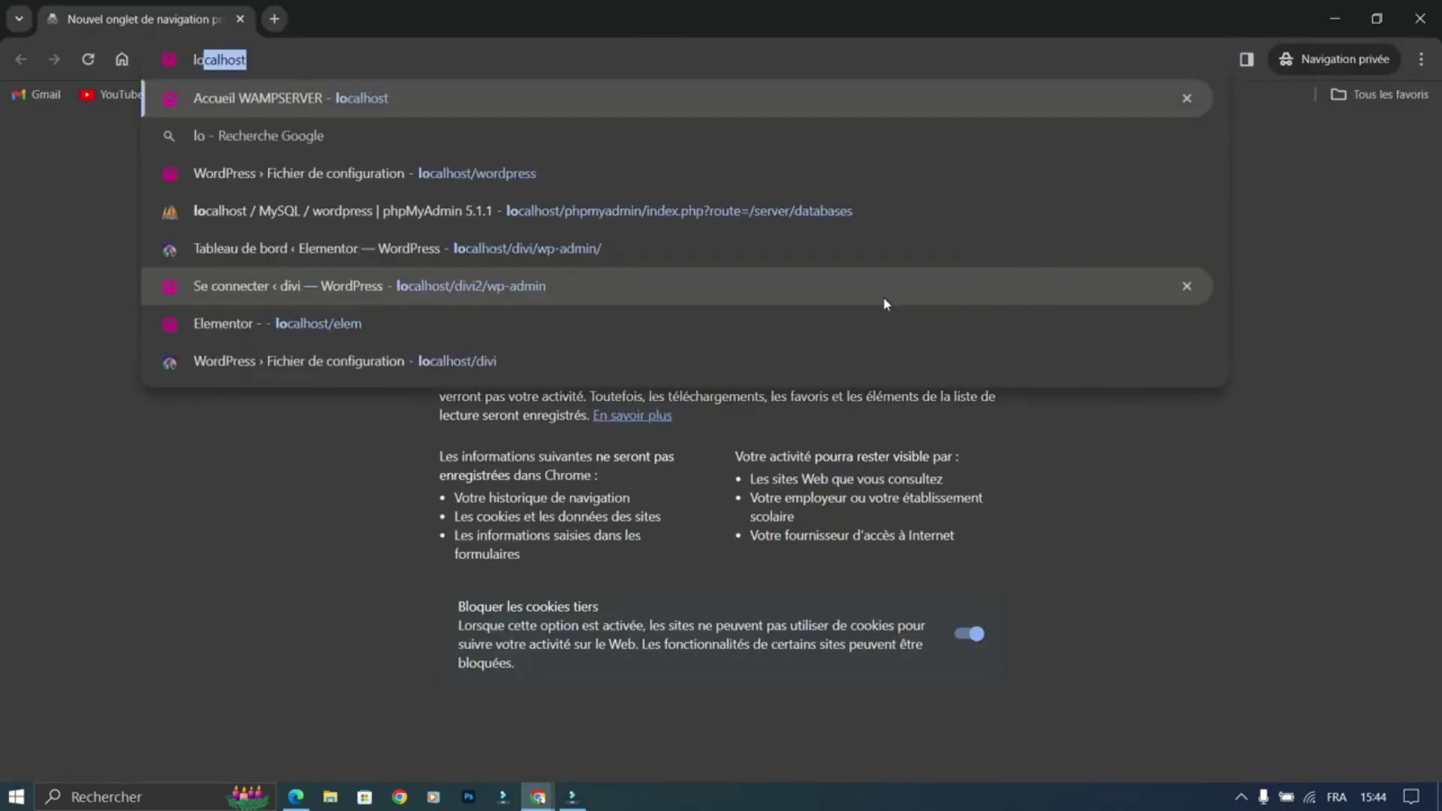
text(/wo)
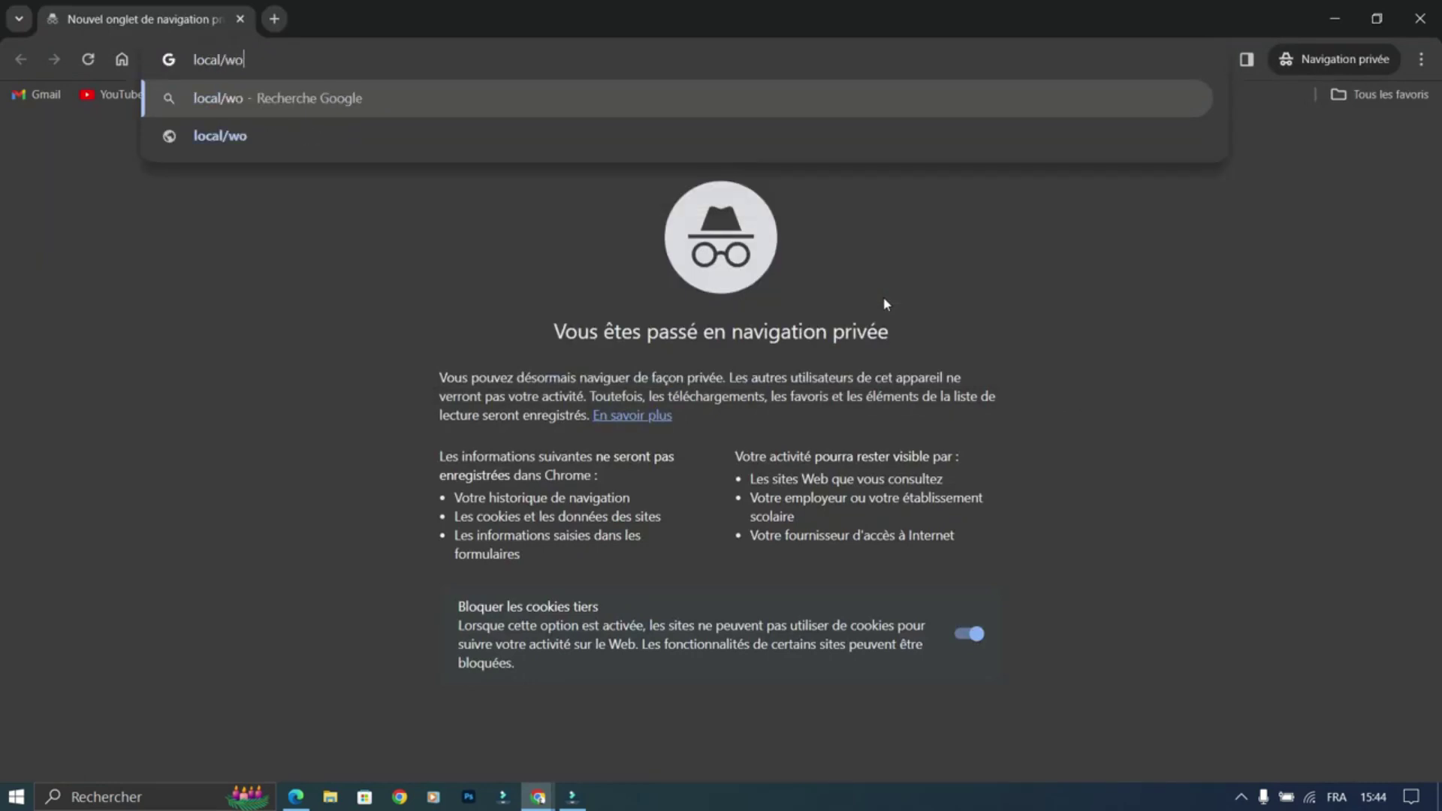
text(rdpress)
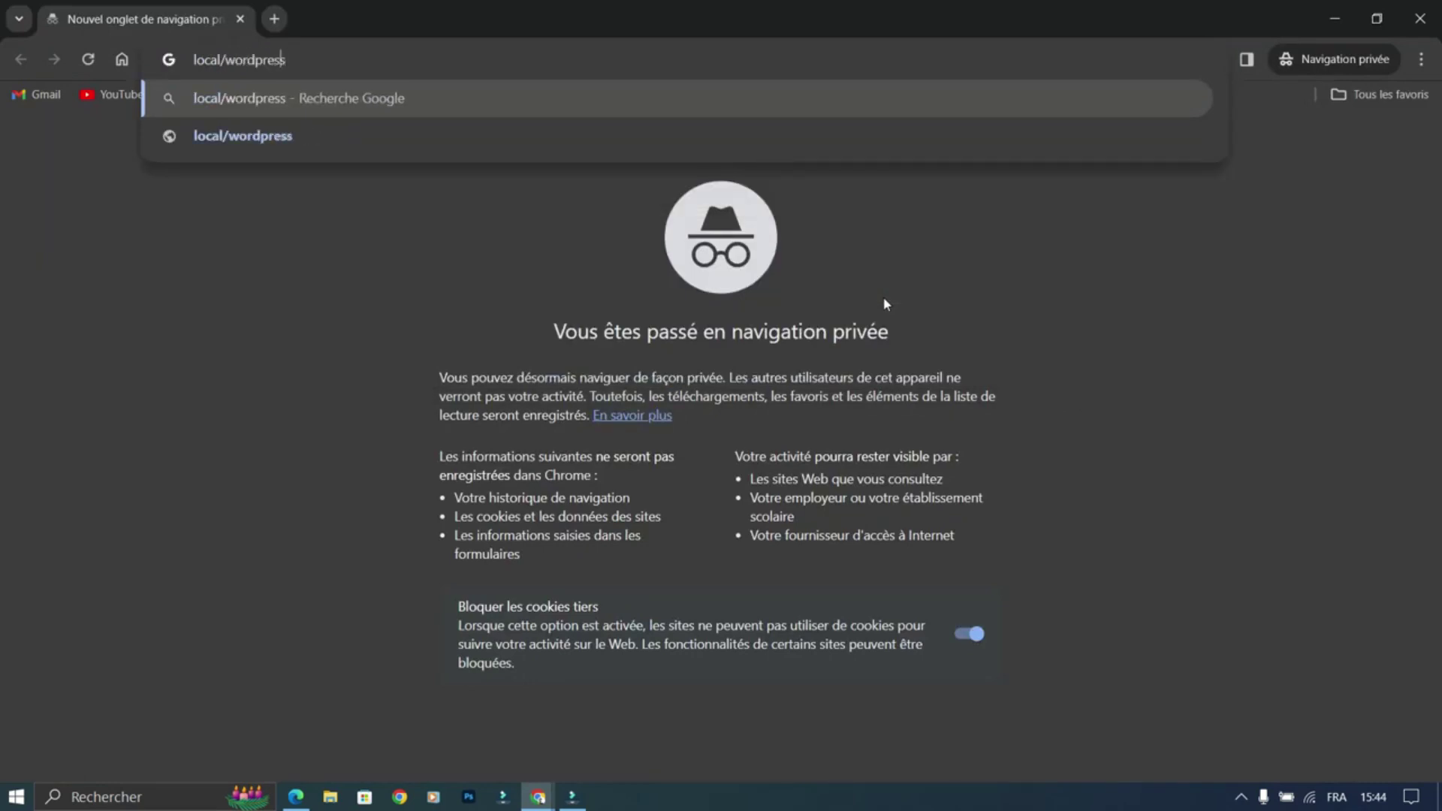
key(Left)
key(Left)
key(Left)
key(Left)
key(Left)
key(Left)
key(Left)
key(Left)
key(Left)
key(Left)
text(host)
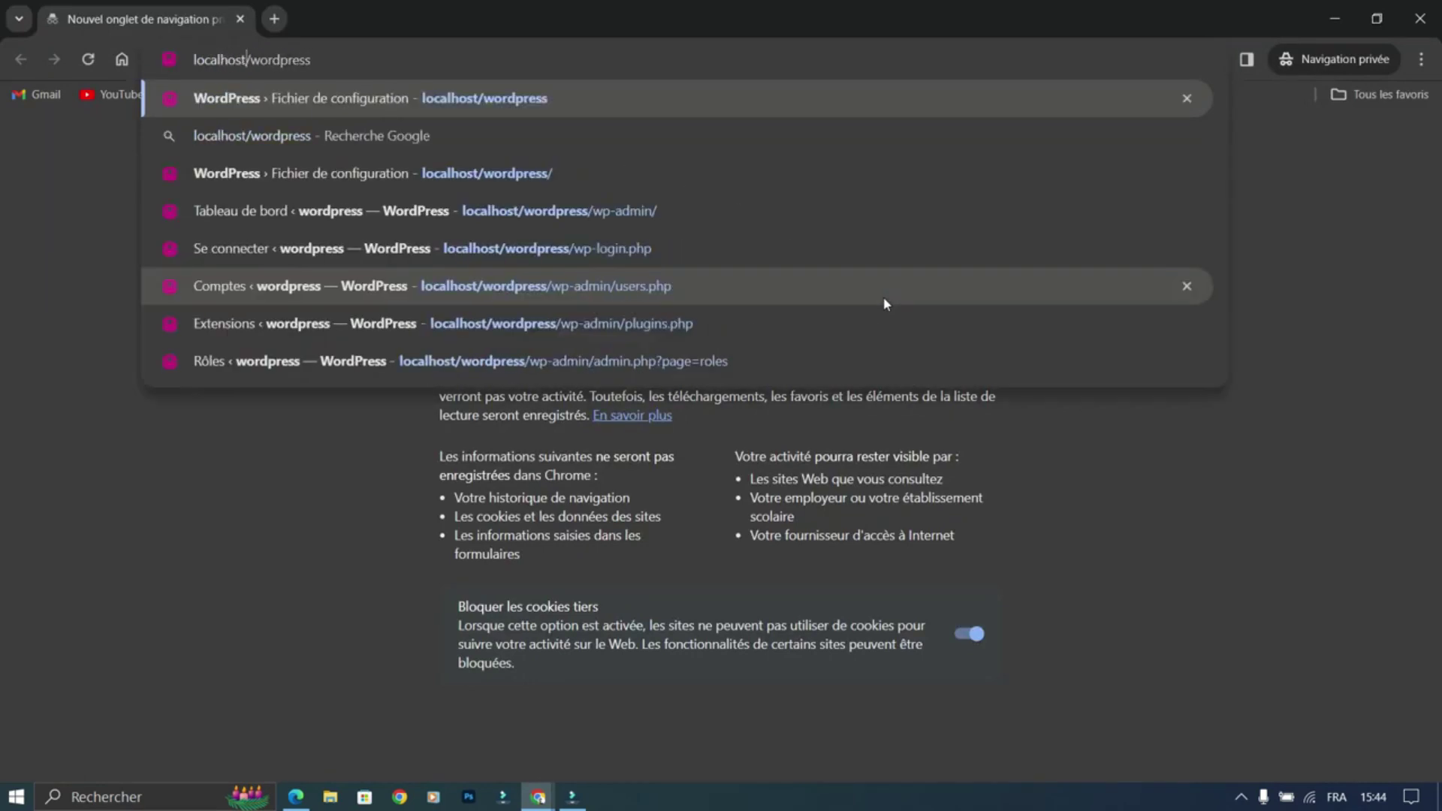
click(795, 58)
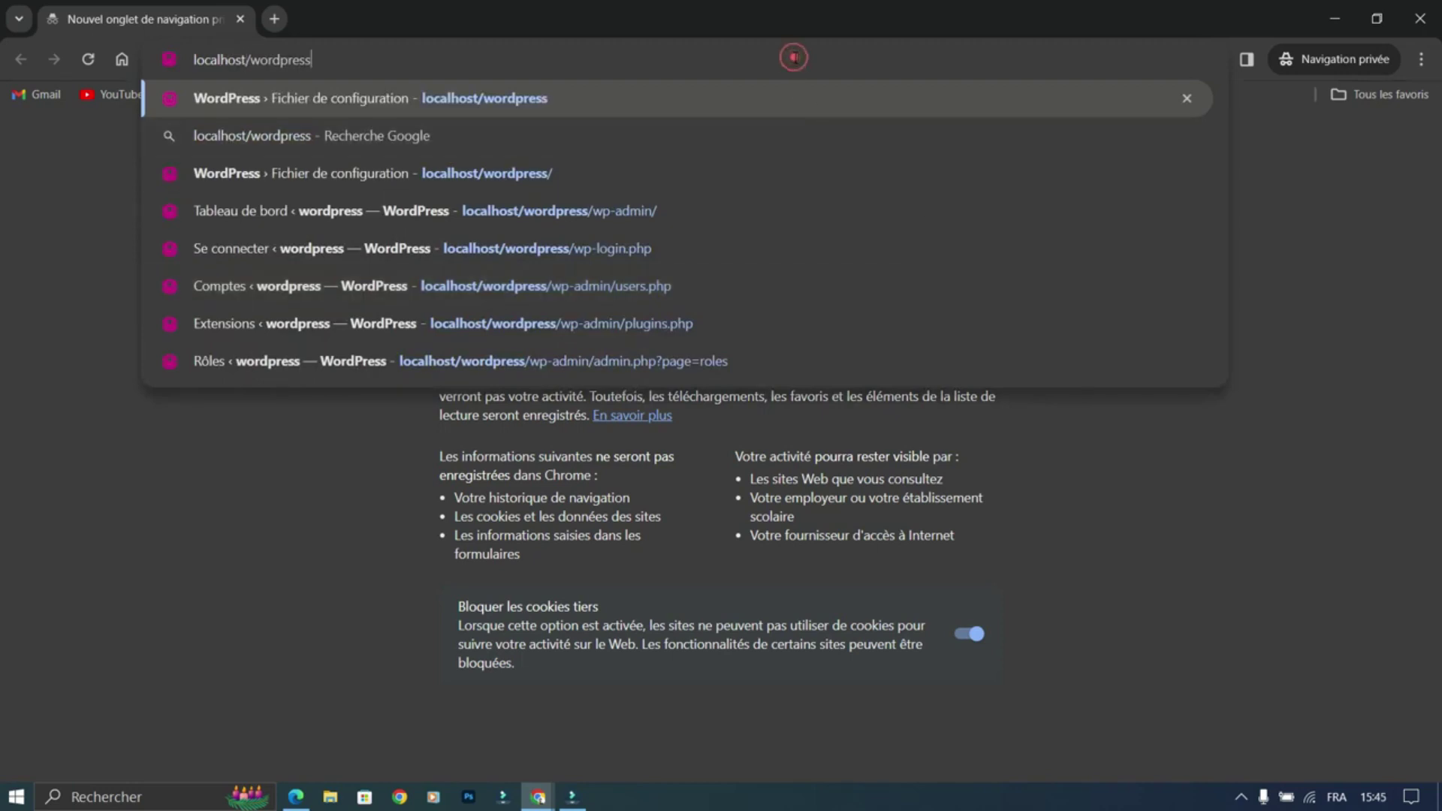
text(/wp-admin/)
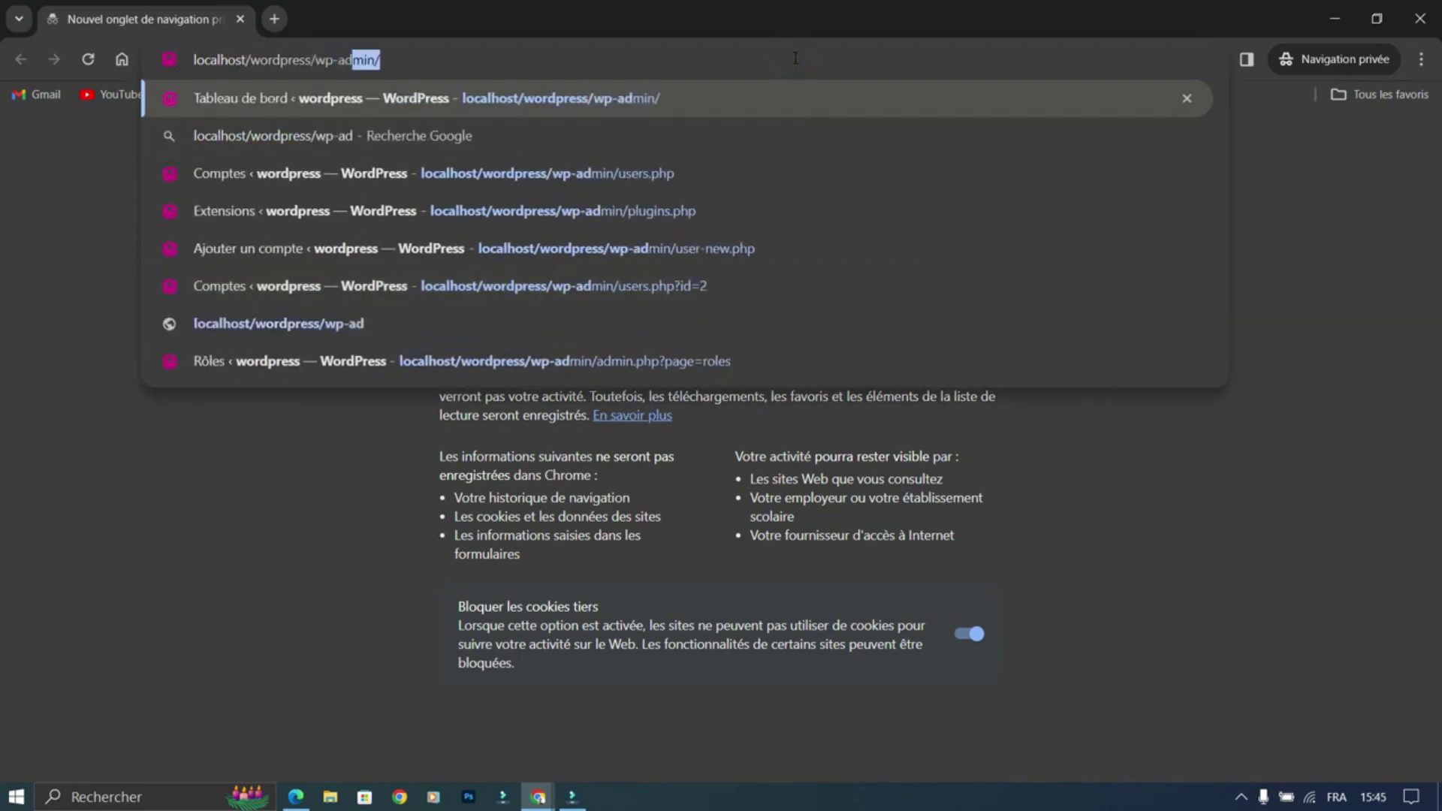
key(Return)
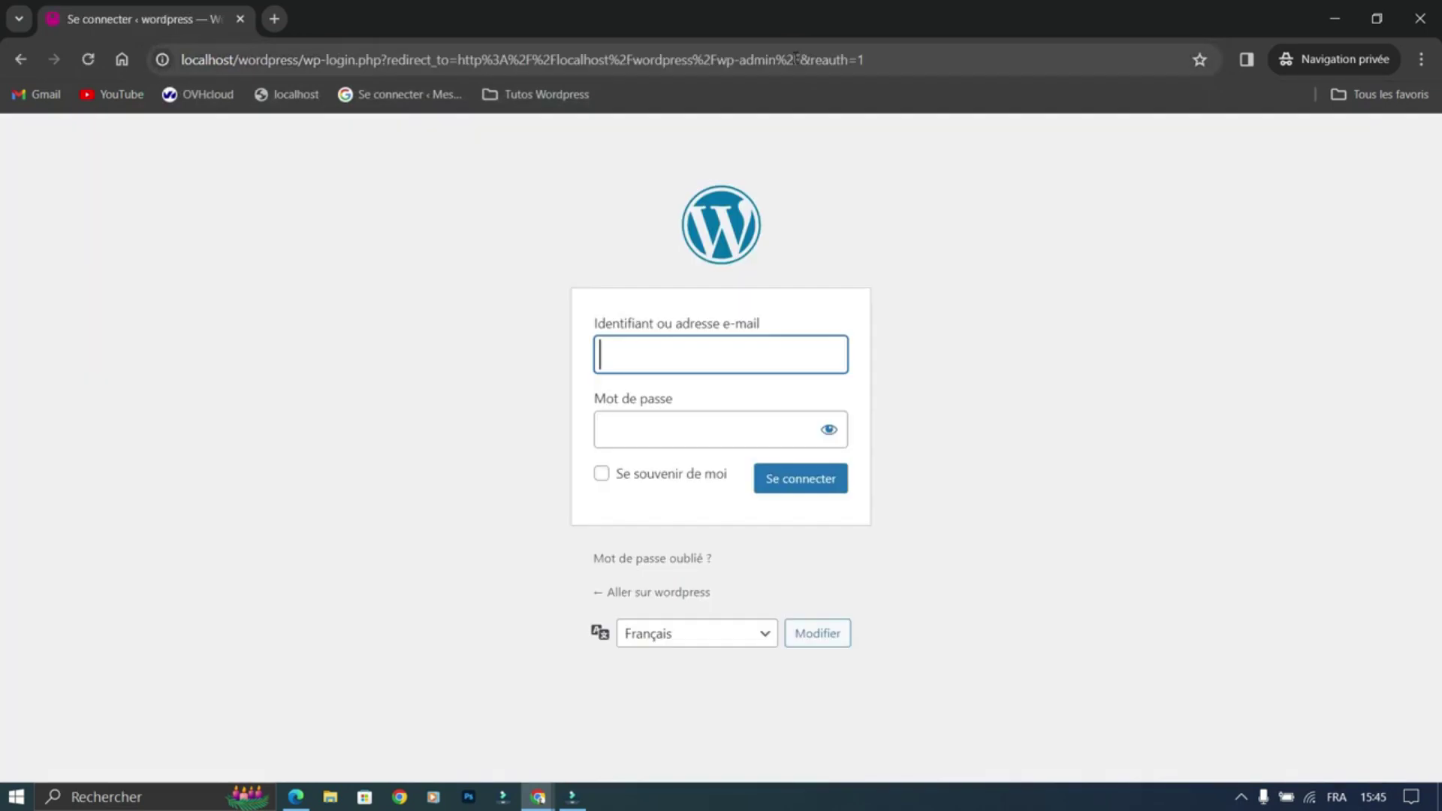
Step: Log in as user 01 with the account's password
text(01)
key(Tab)
text(••••)
key(Return)
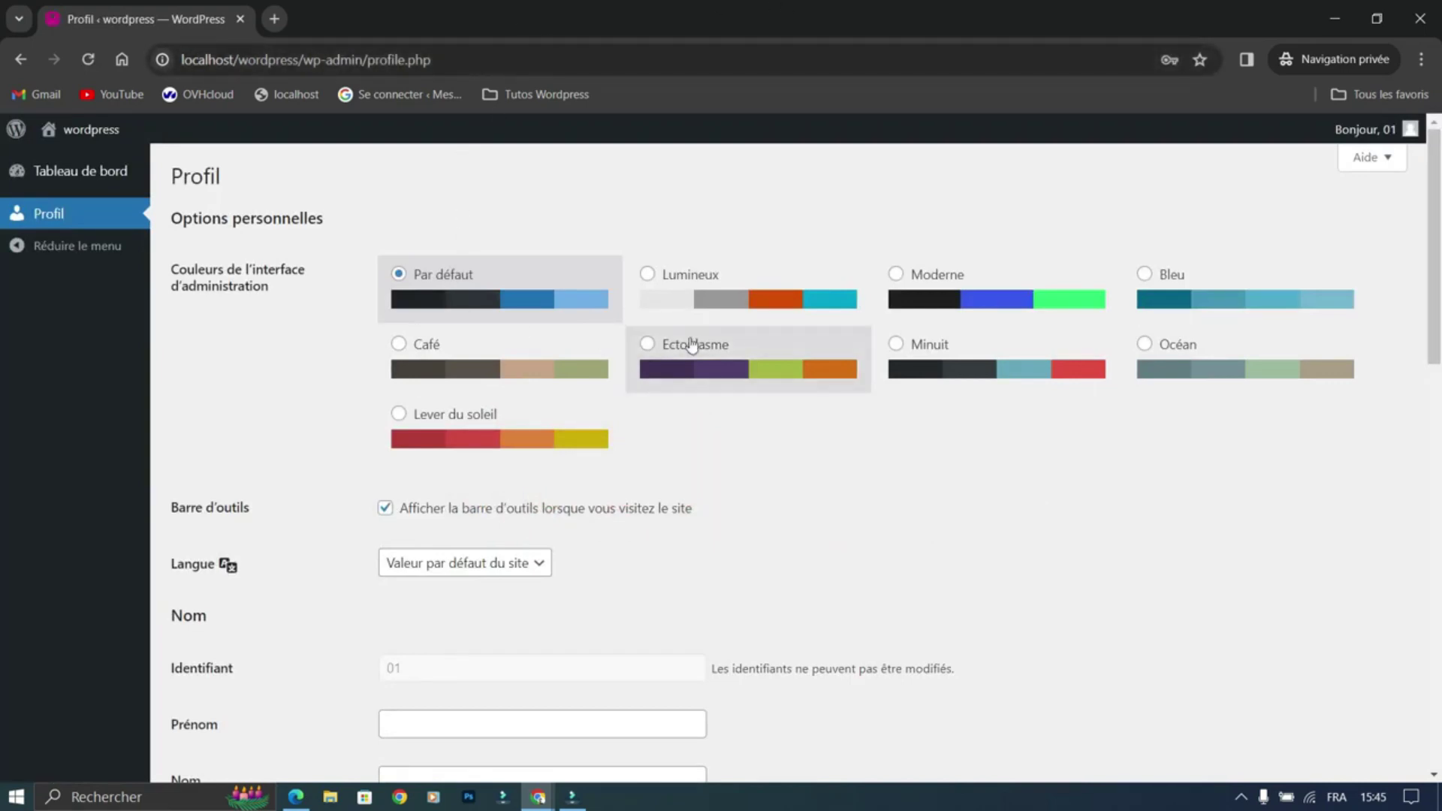
Step: Try the Lumineux and Moderne schemes, then settle on the Bleu colour scheme
click(758, 297)
click(1029, 312)
click(1187, 300)
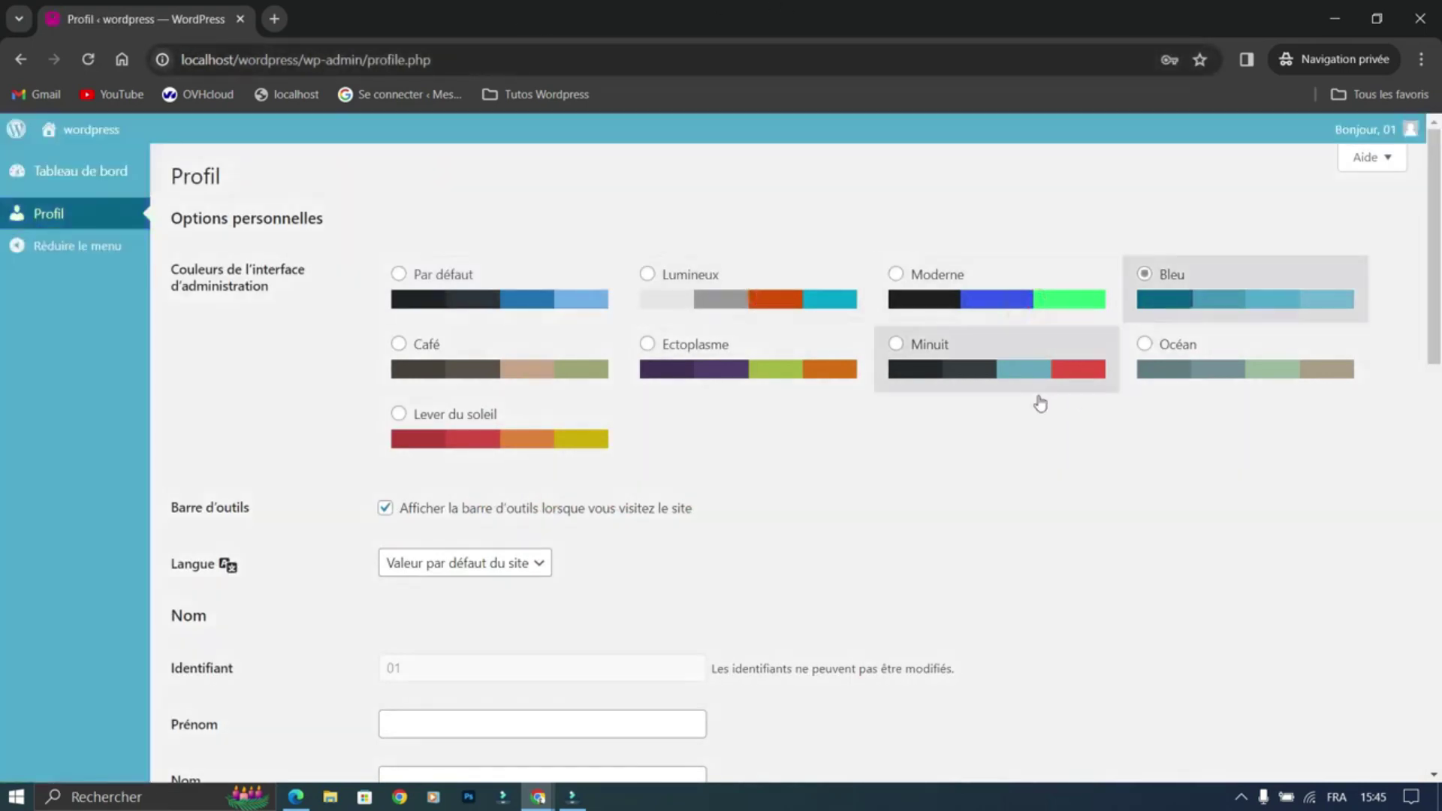
Step: Check the subscriber's dashboard and profile, then return to the administrator's browser window
click(78, 177)
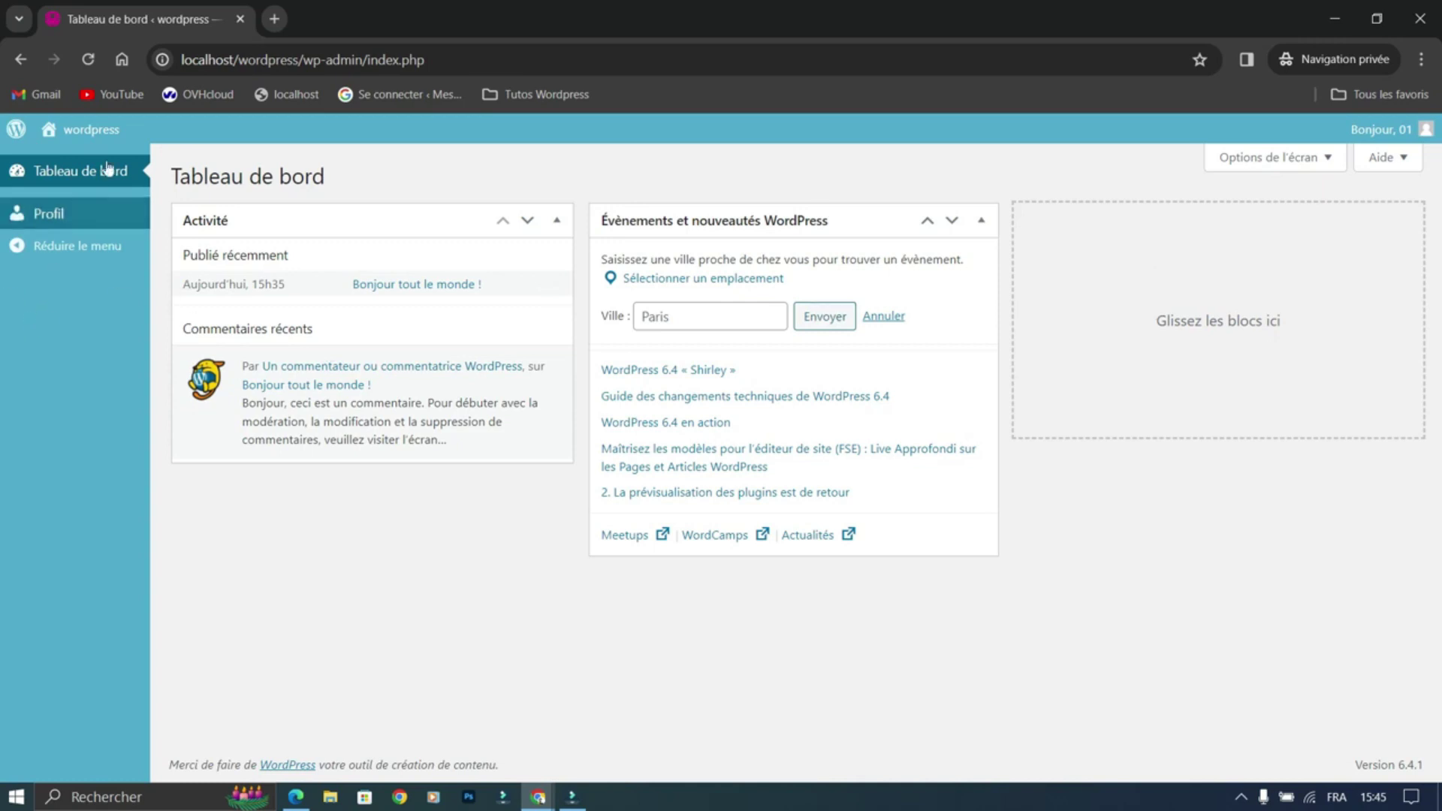
click(51, 214)
scroll(597, 374, down, 15)
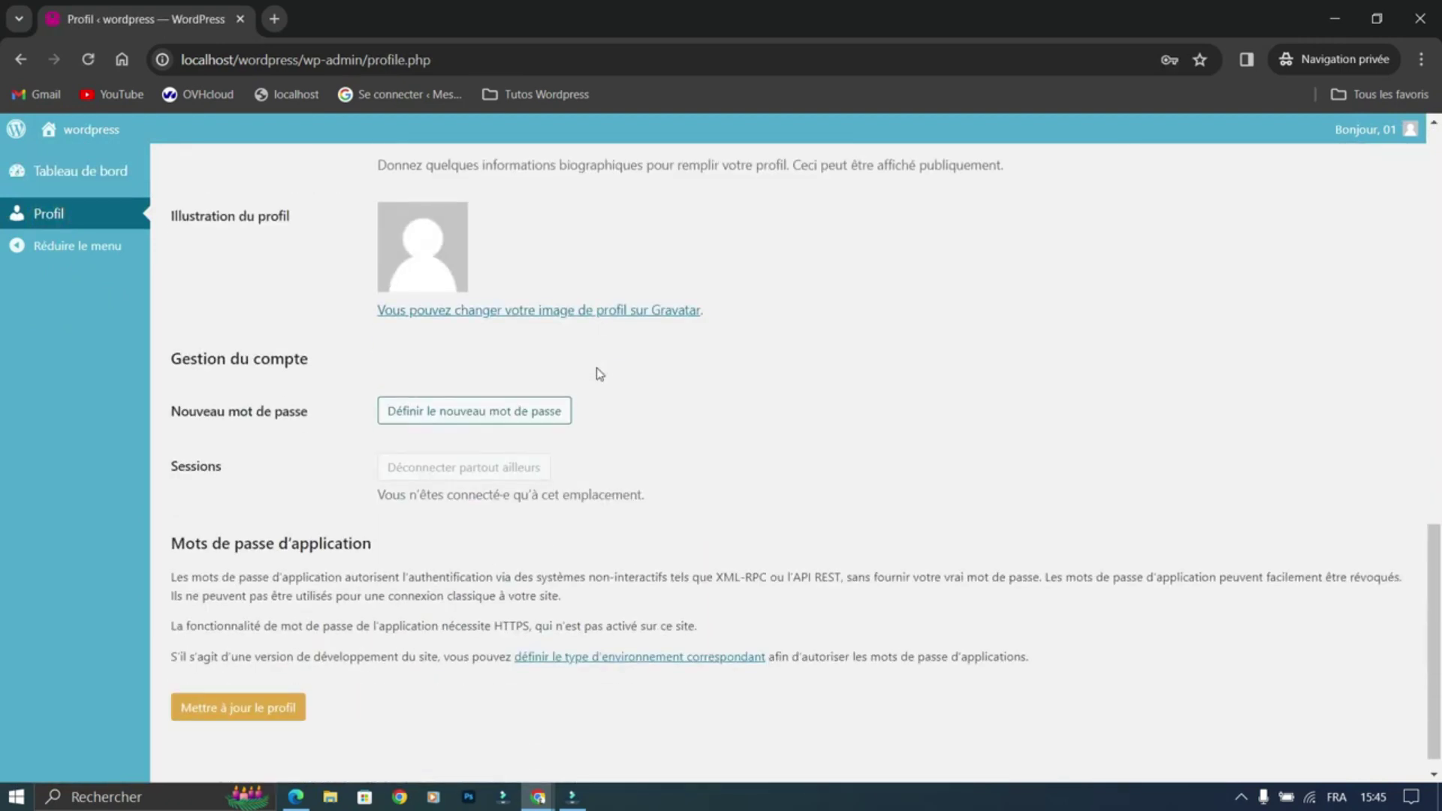
scroll(599, 373, up, 15)
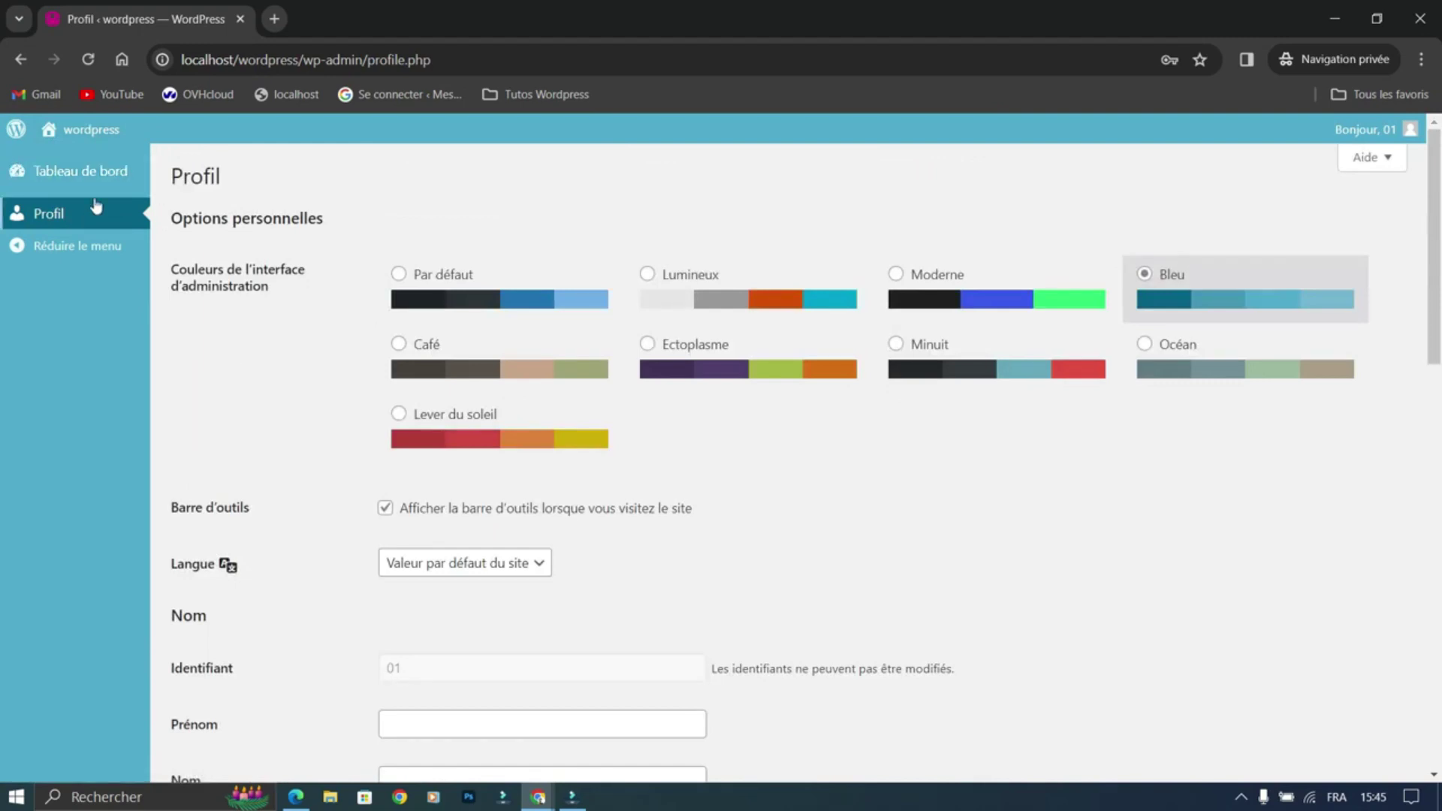
mouse_move(537, 795)
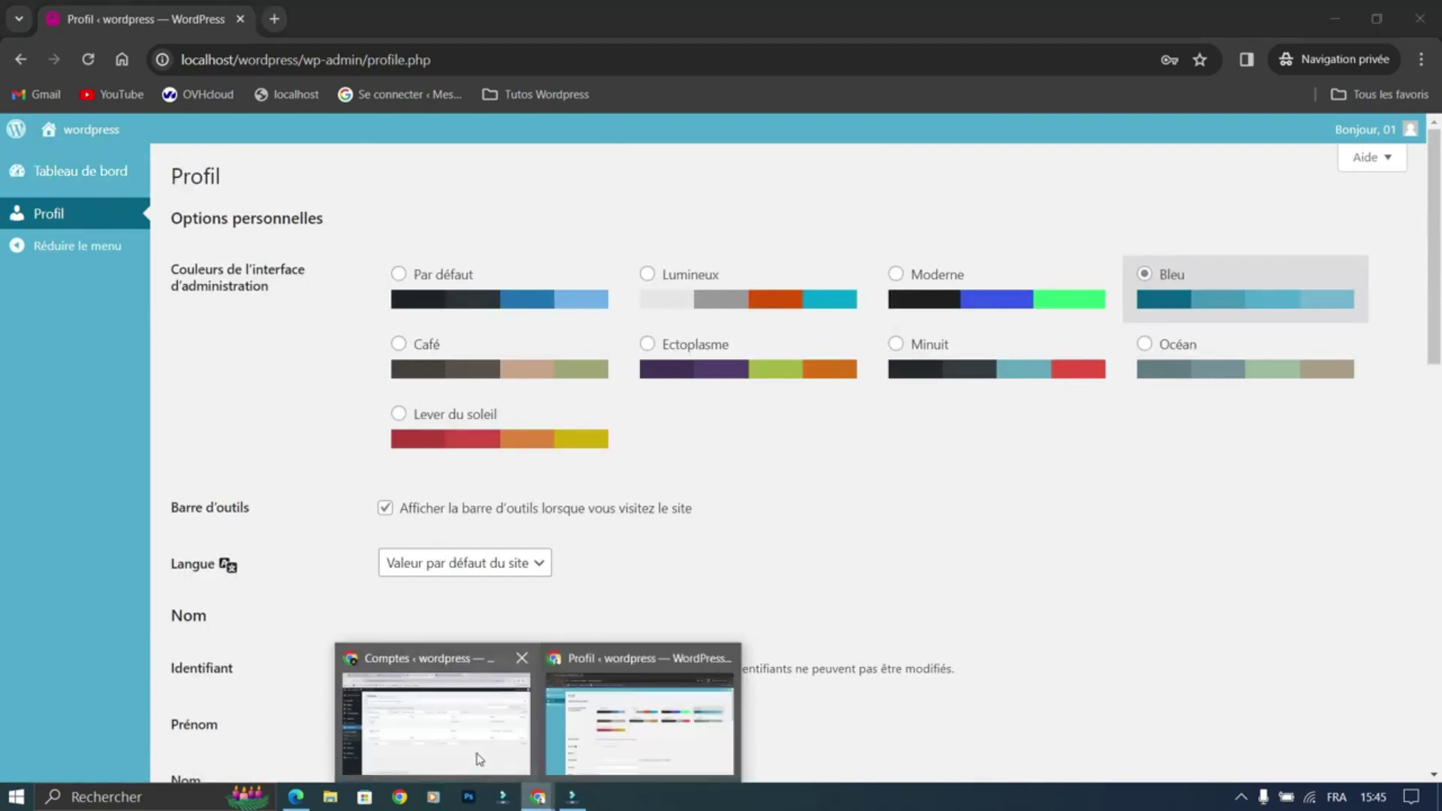
click(483, 767)
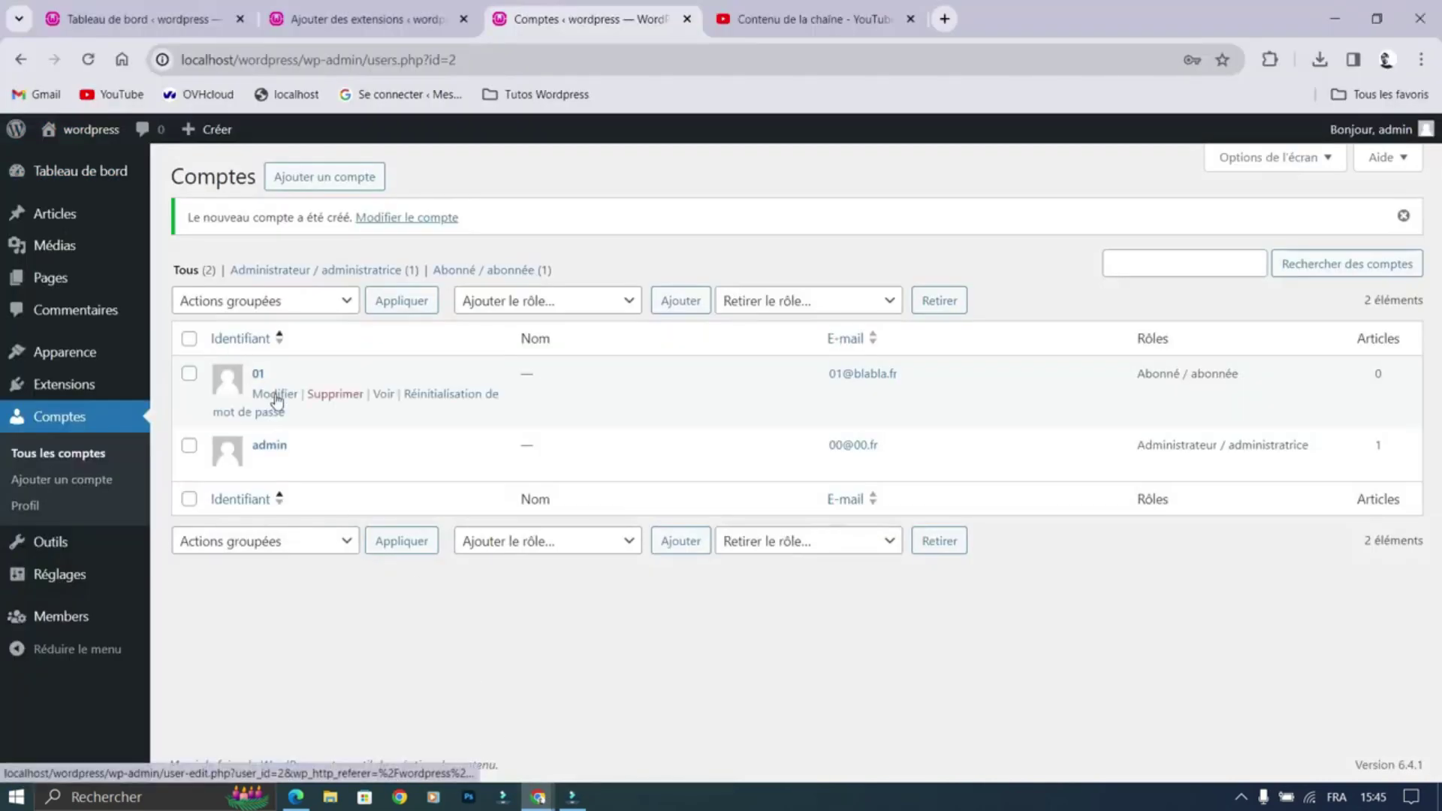
Step: Switch user 01 from Abonné to Contributeur / contributrice and update the account
click(275, 395)
scroll(472, 382, down, 6)
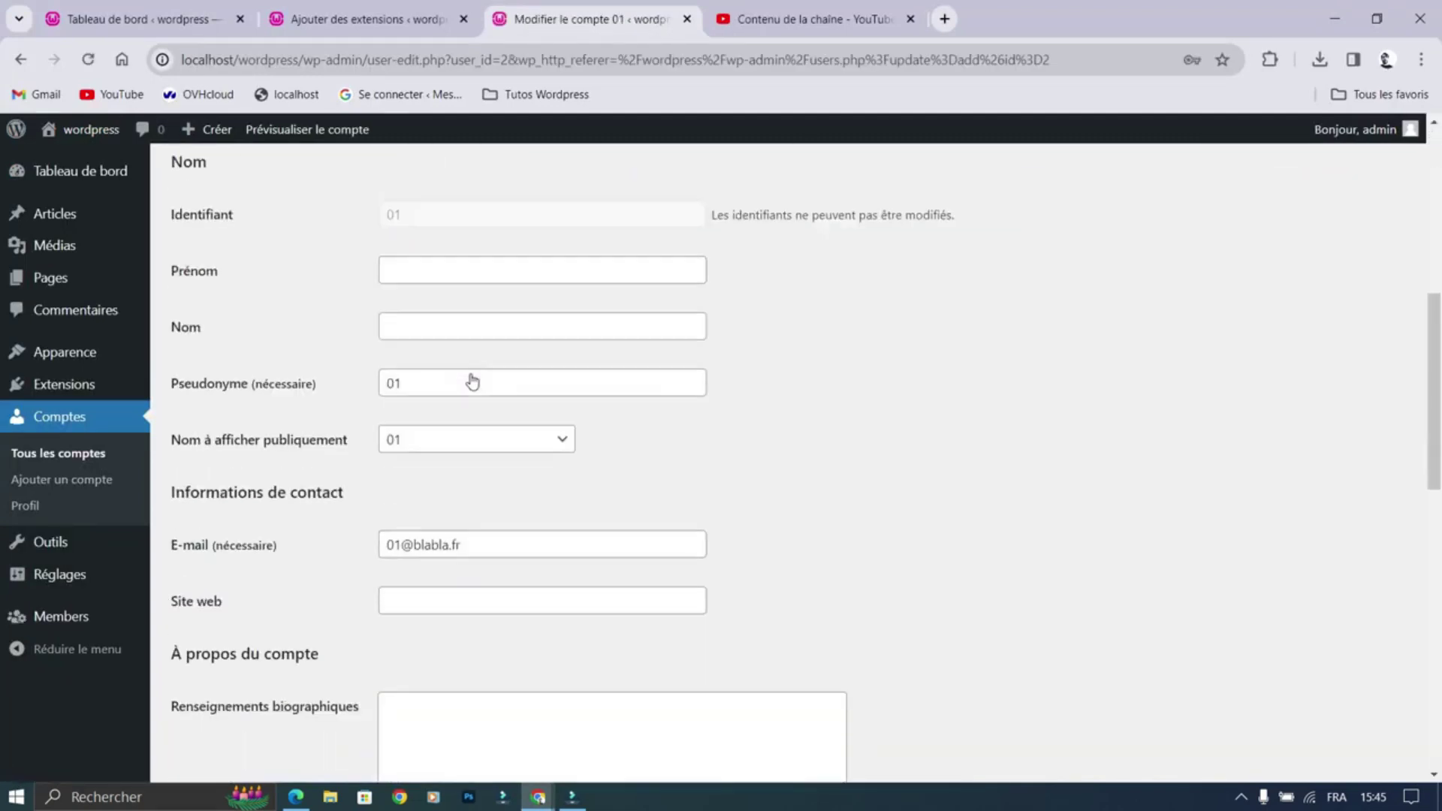
scroll(472, 381, down, 15)
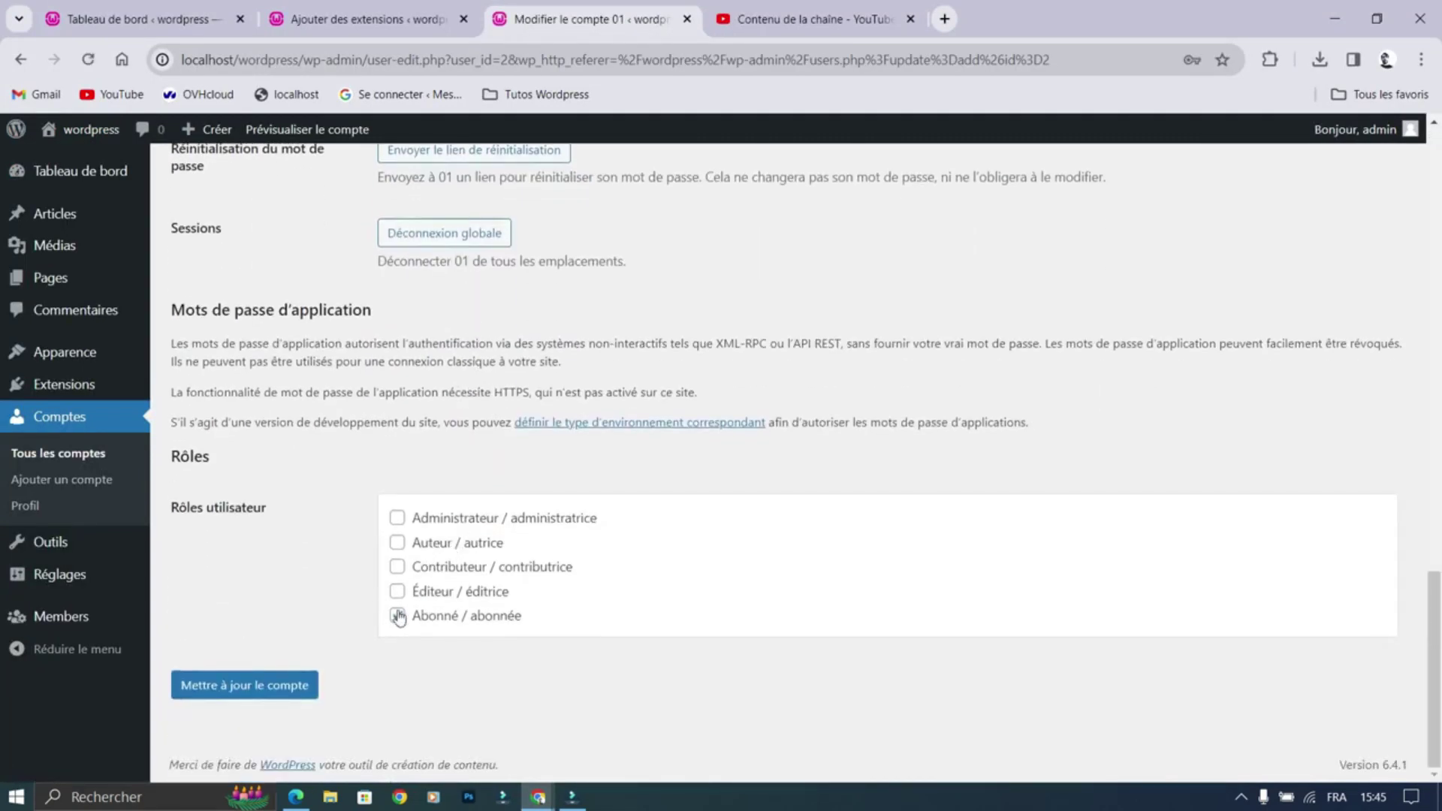
click(396, 615)
click(398, 567)
click(252, 684)
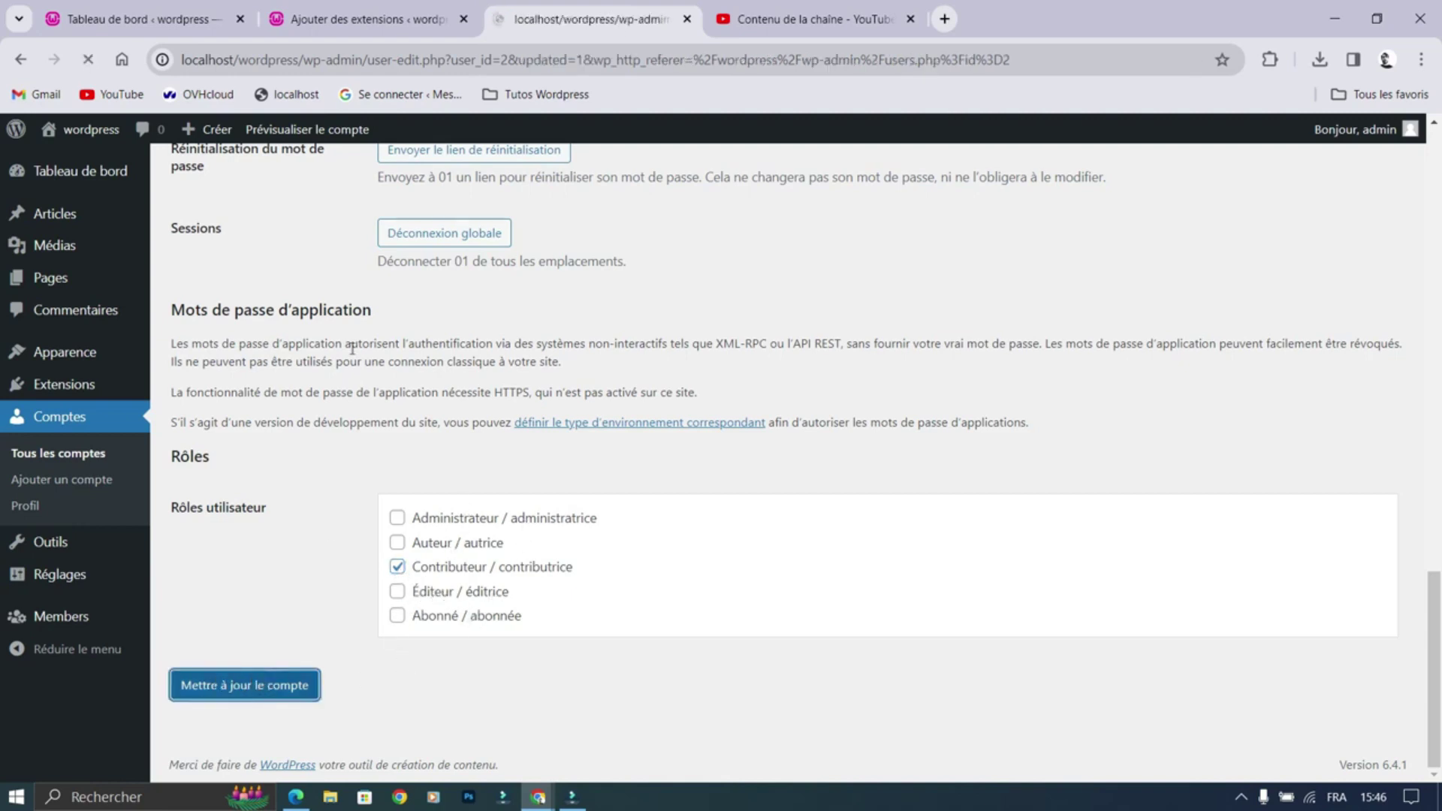
scroll(483, 516, down, 8)
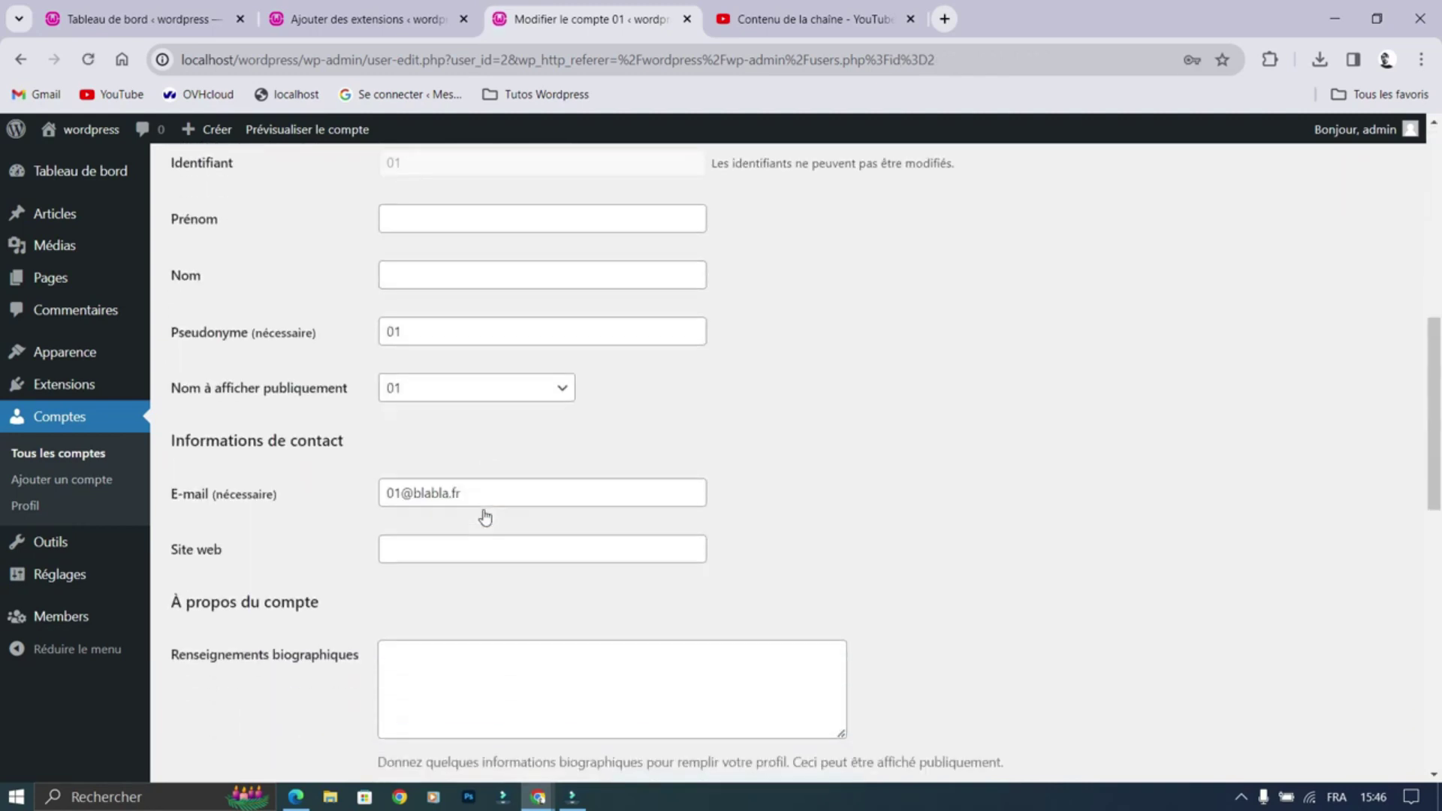
scroll(485, 518, down, 10)
Step: In user 01's private session, view the public site, return to the dashboard, and open Articles
mouse_move(538, 794)
click(604, 748)
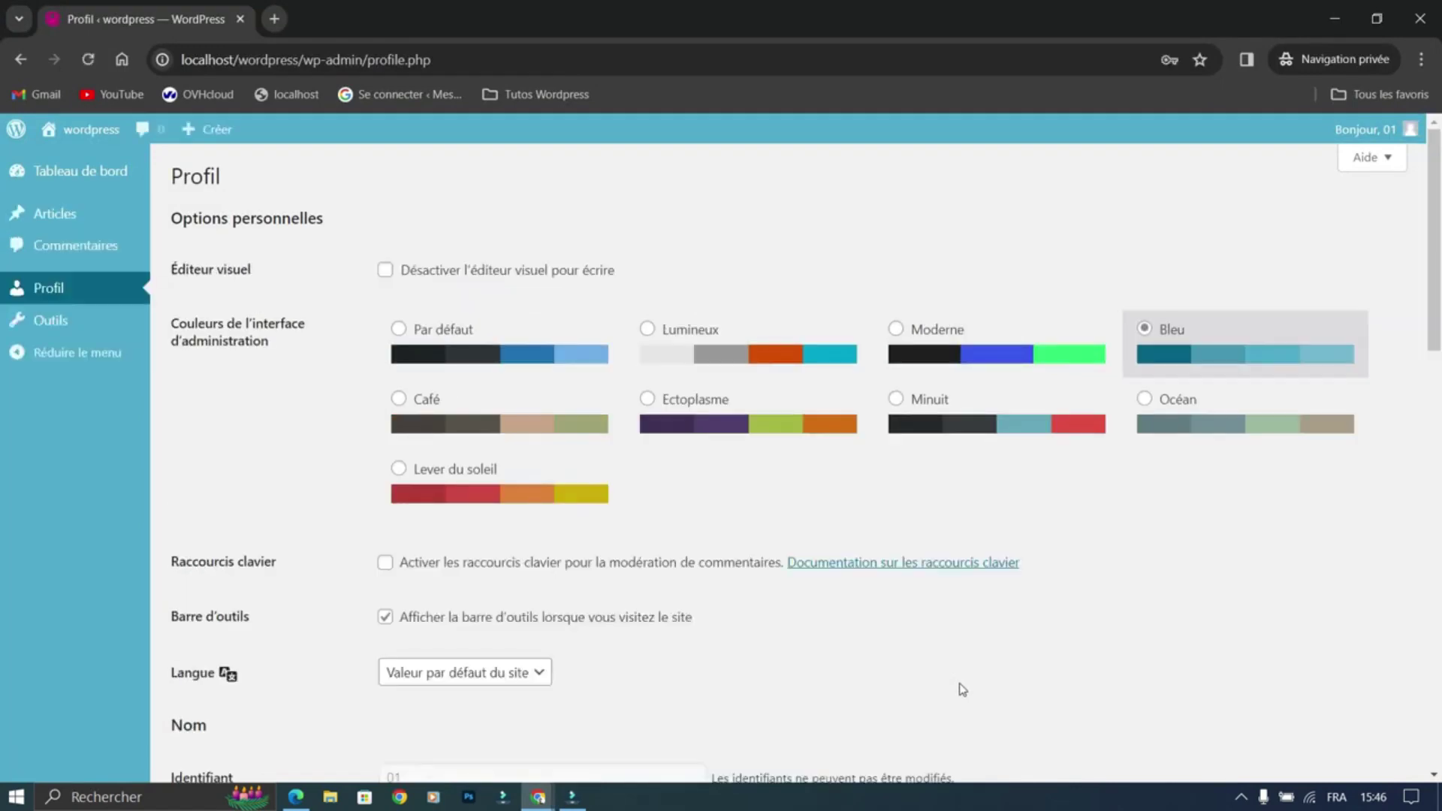
scroll(781, 612, down, 1)
scroll(475, 512, up, 1)
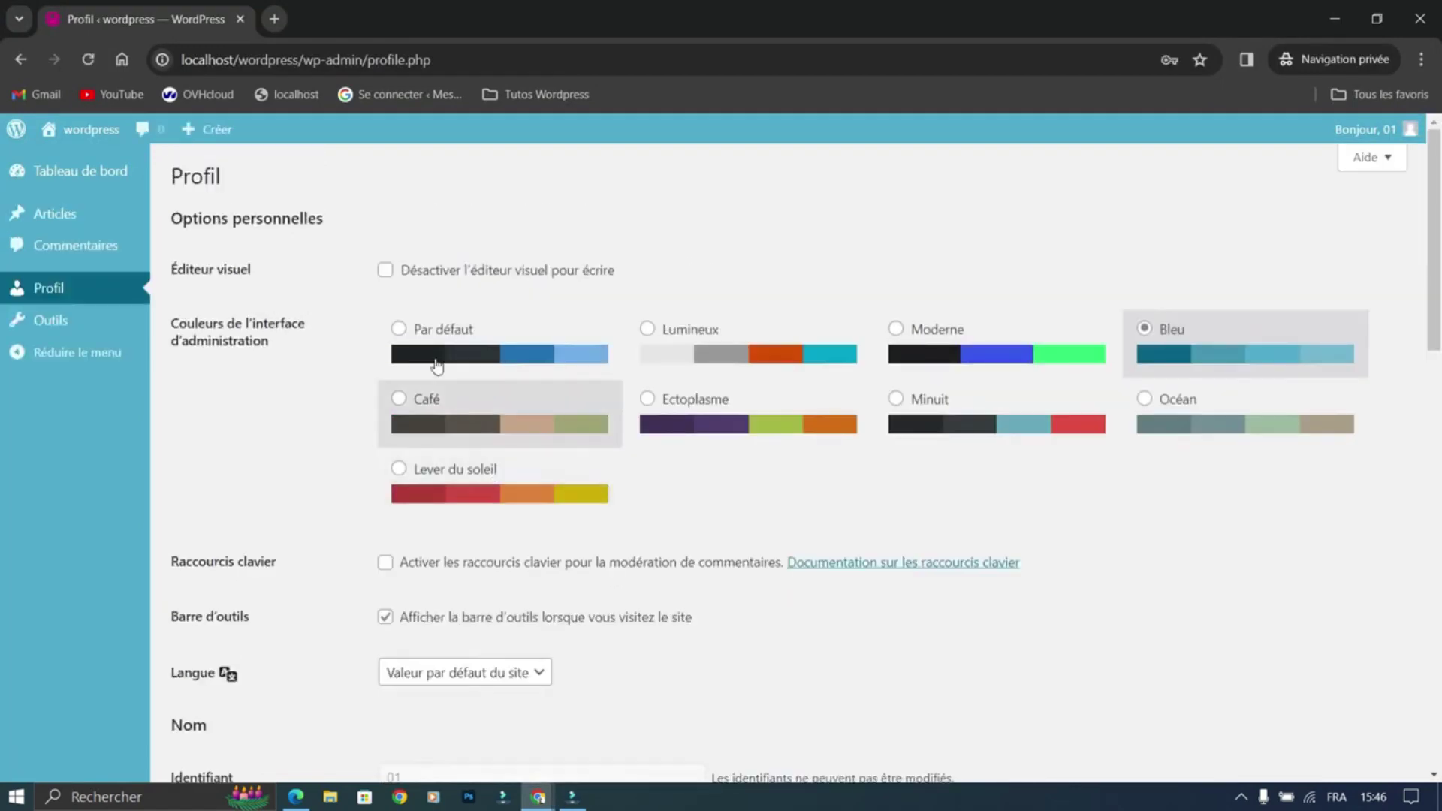
click(92, 130)
scroll(726, 385, down, 6)
scroll(726, 386, up, 6)
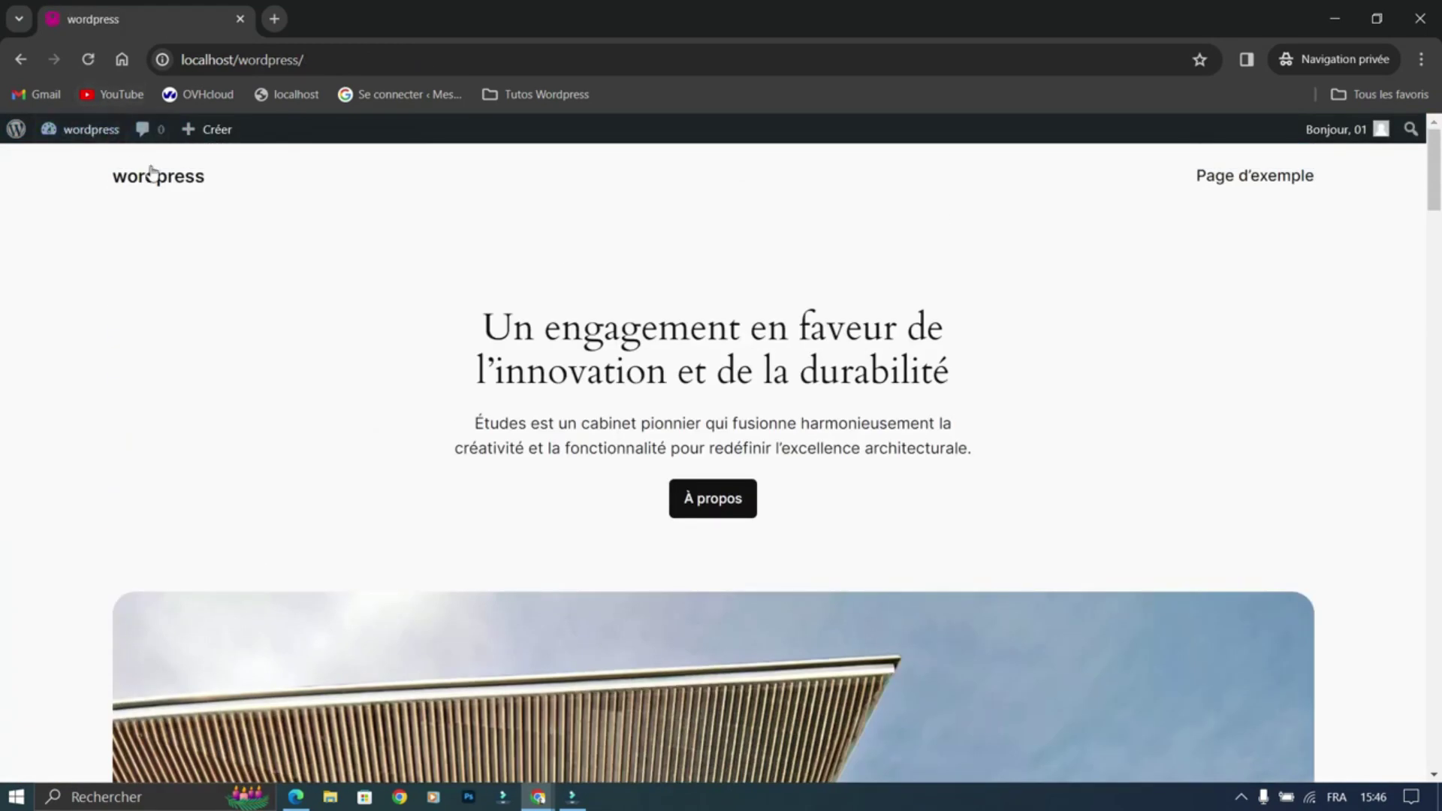
click(98, 131)
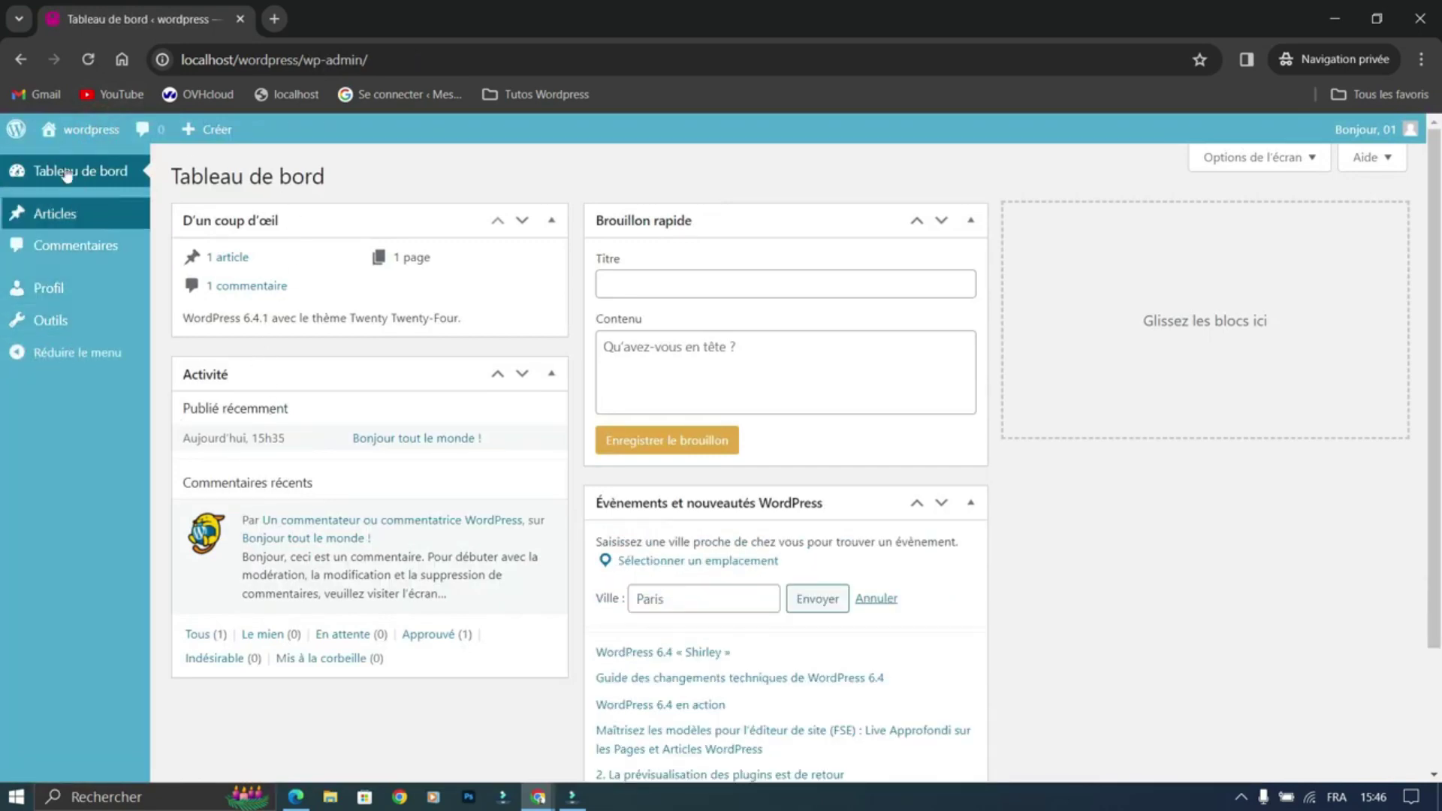
click(42, 213)
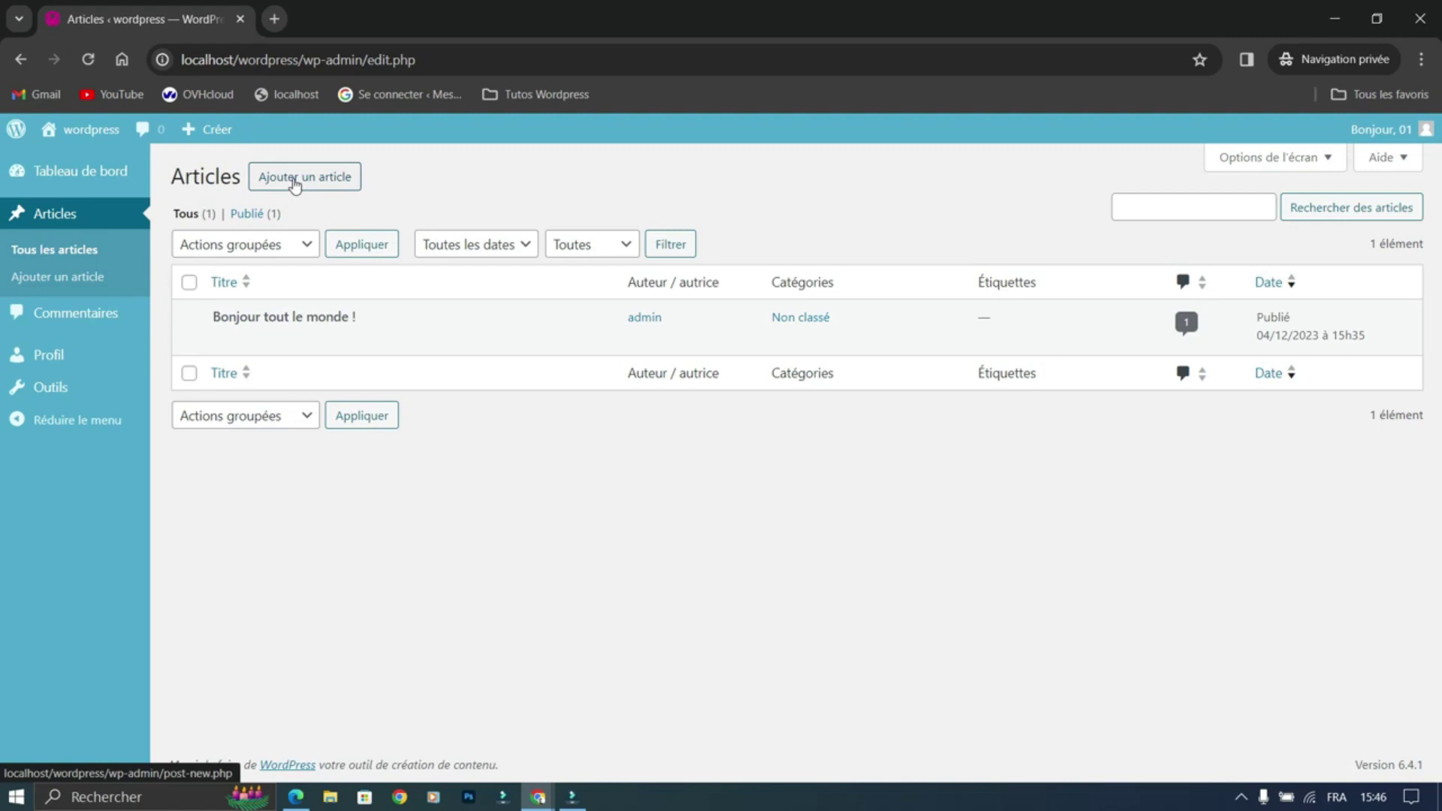
Step: Write a new post titled 'bmabma' and submit it for review
click(269, 188)
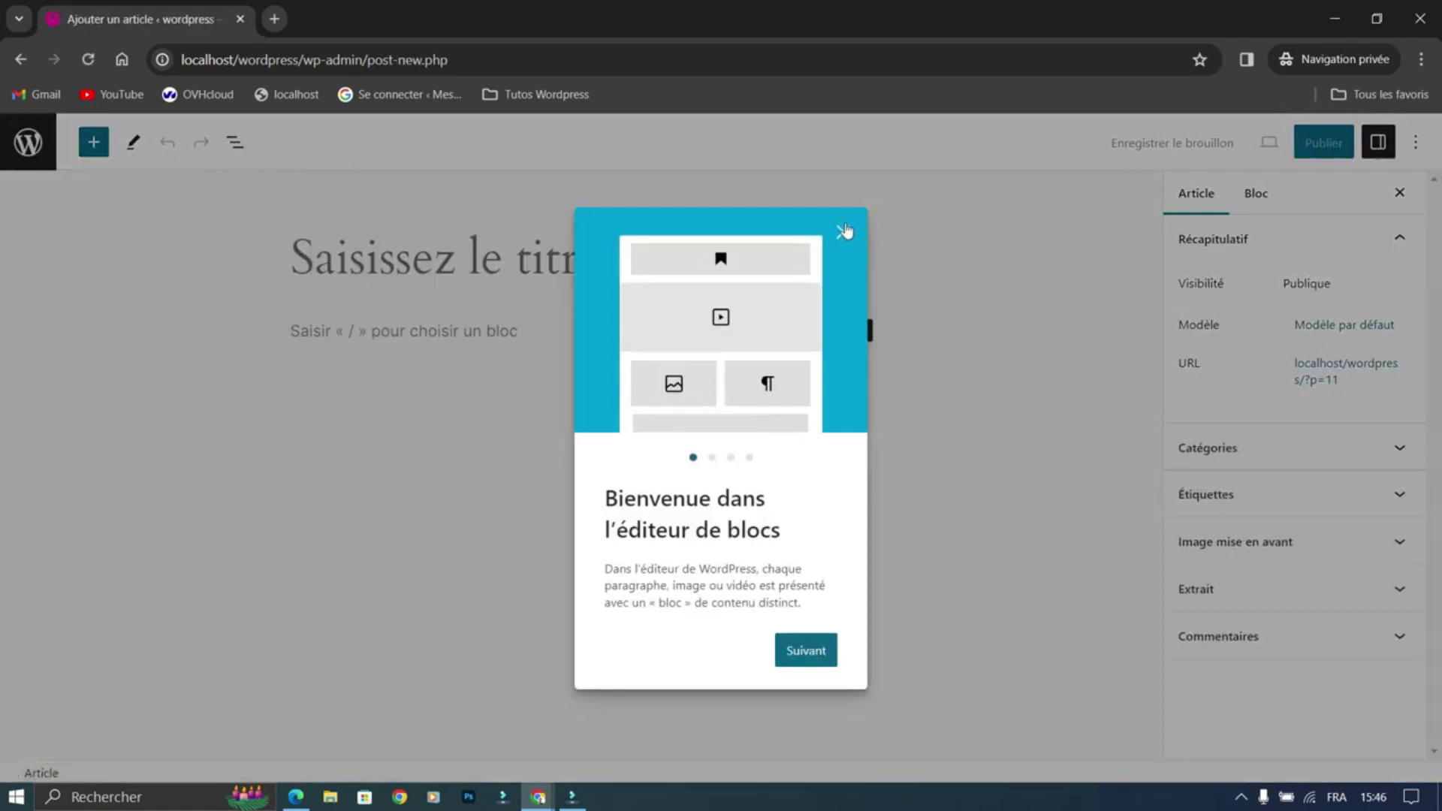
click(843, 232)
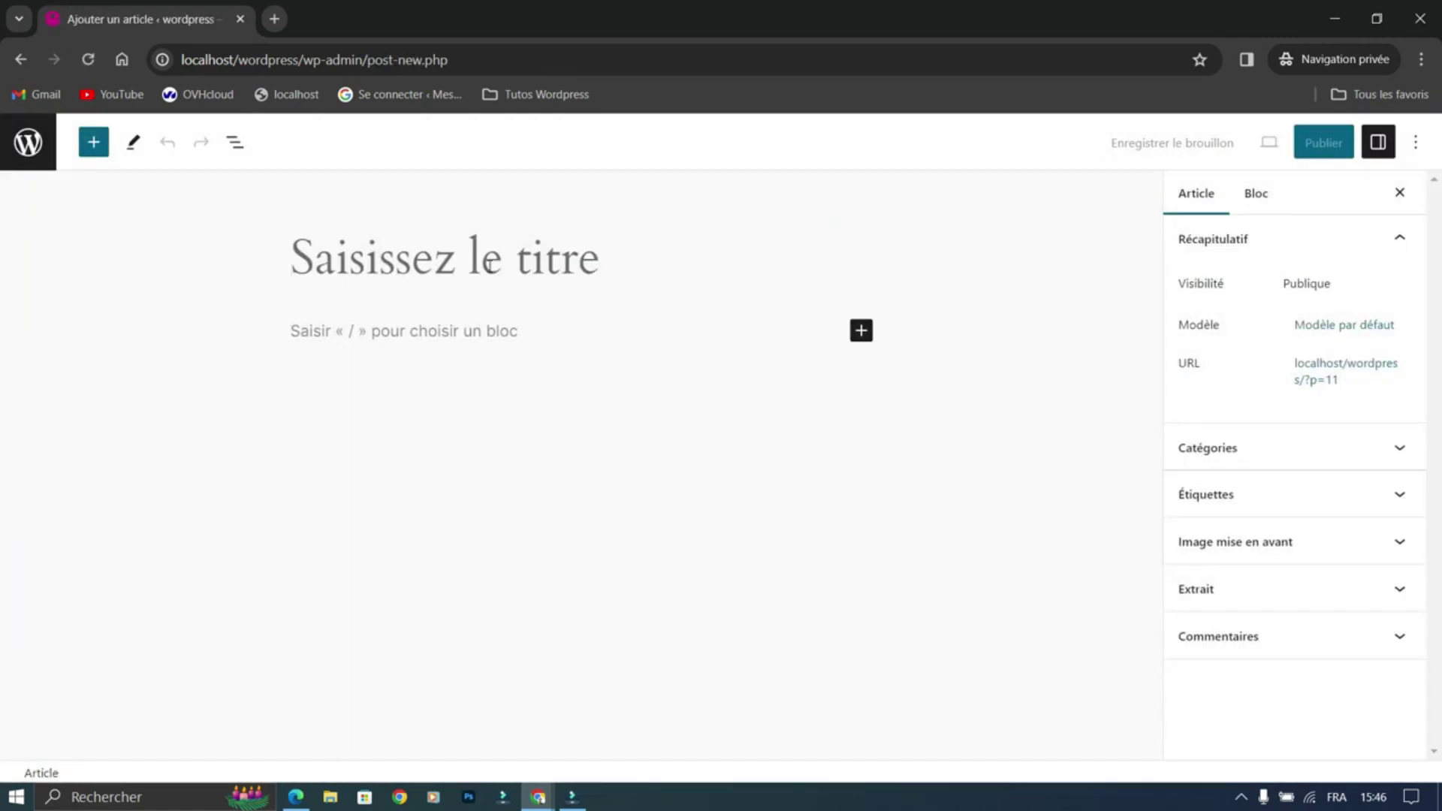
text(bmabma)
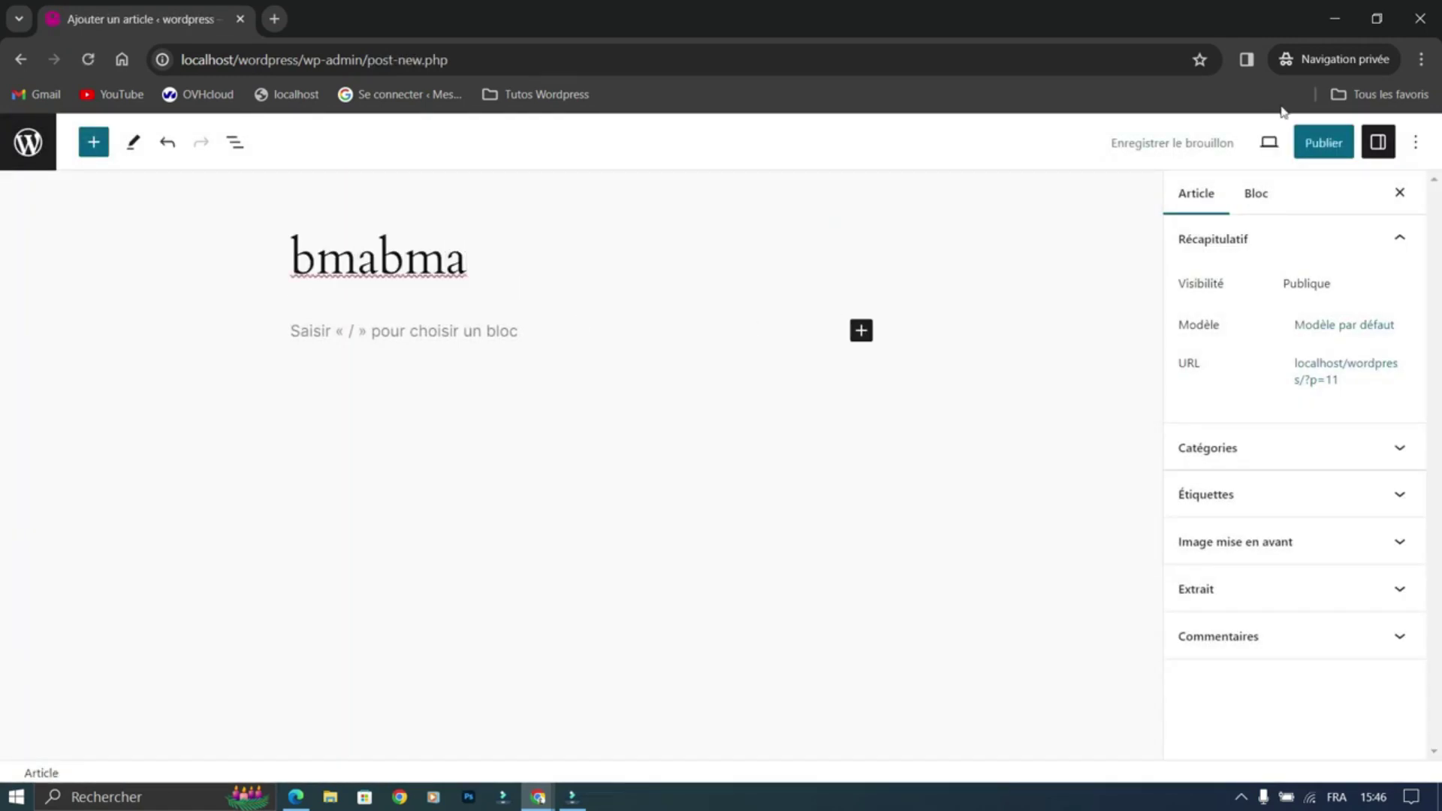
click(1320, 143)
click(1306, 149)
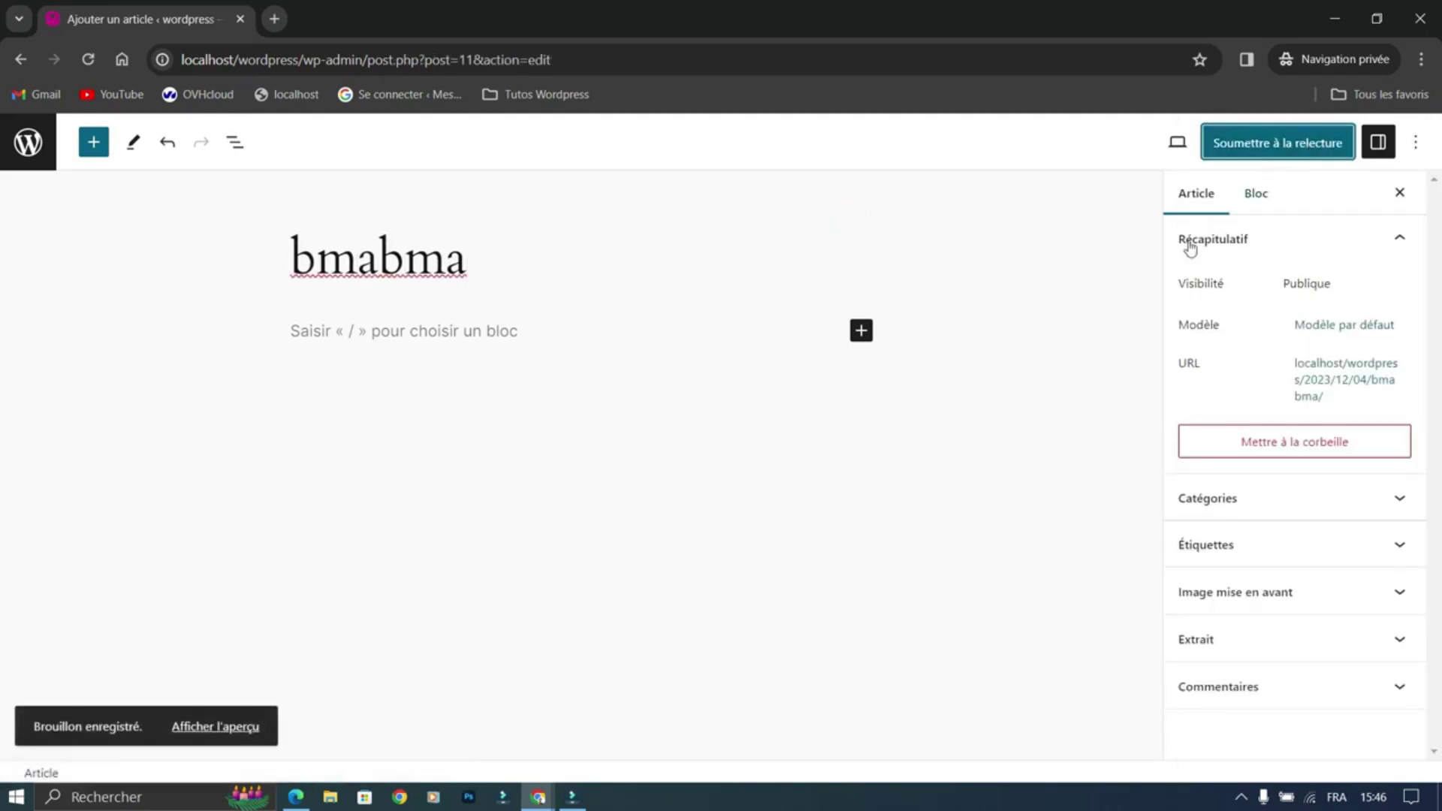
Step: Look over the posts list and comments, then open user 01's profile
click(27, 156)
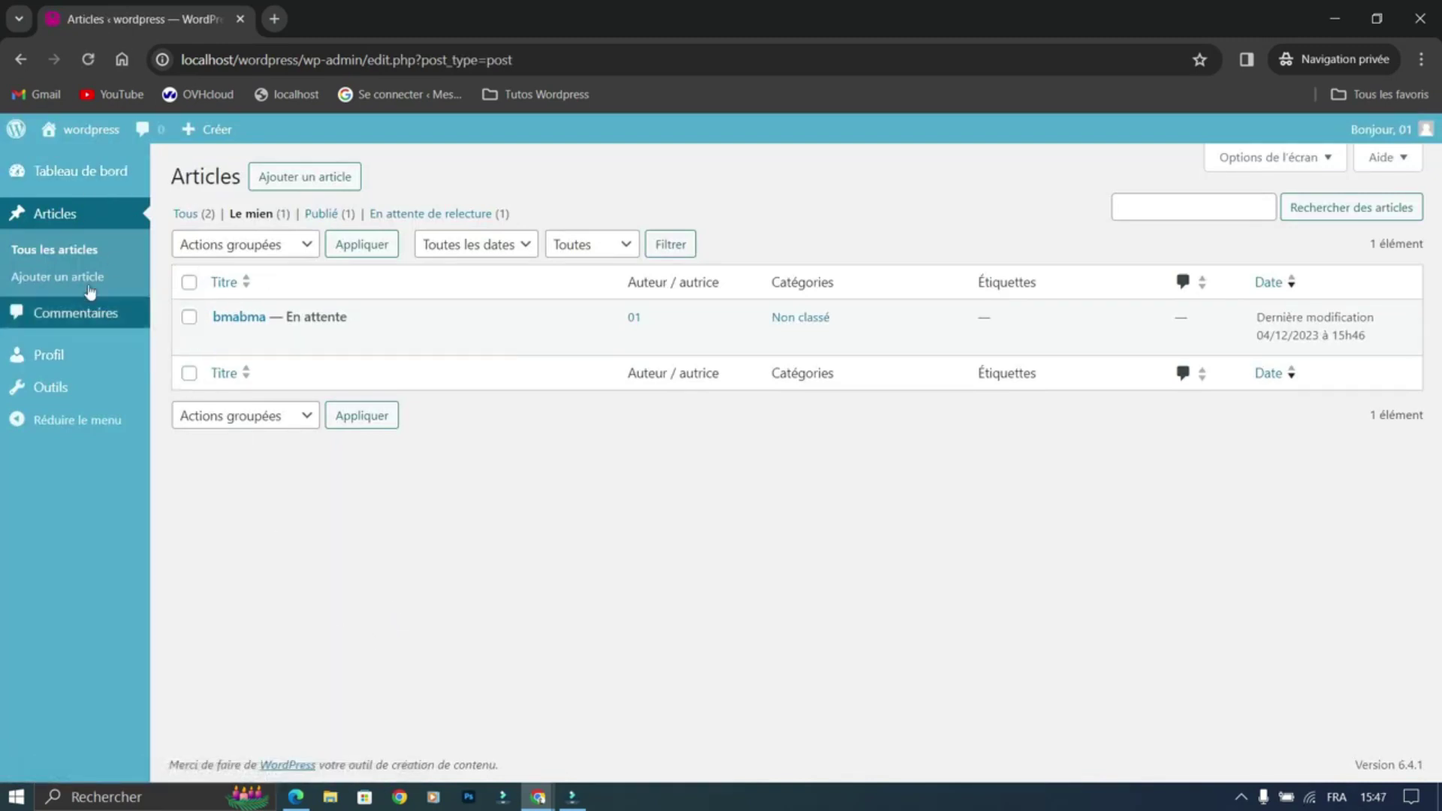
click(102, 316)
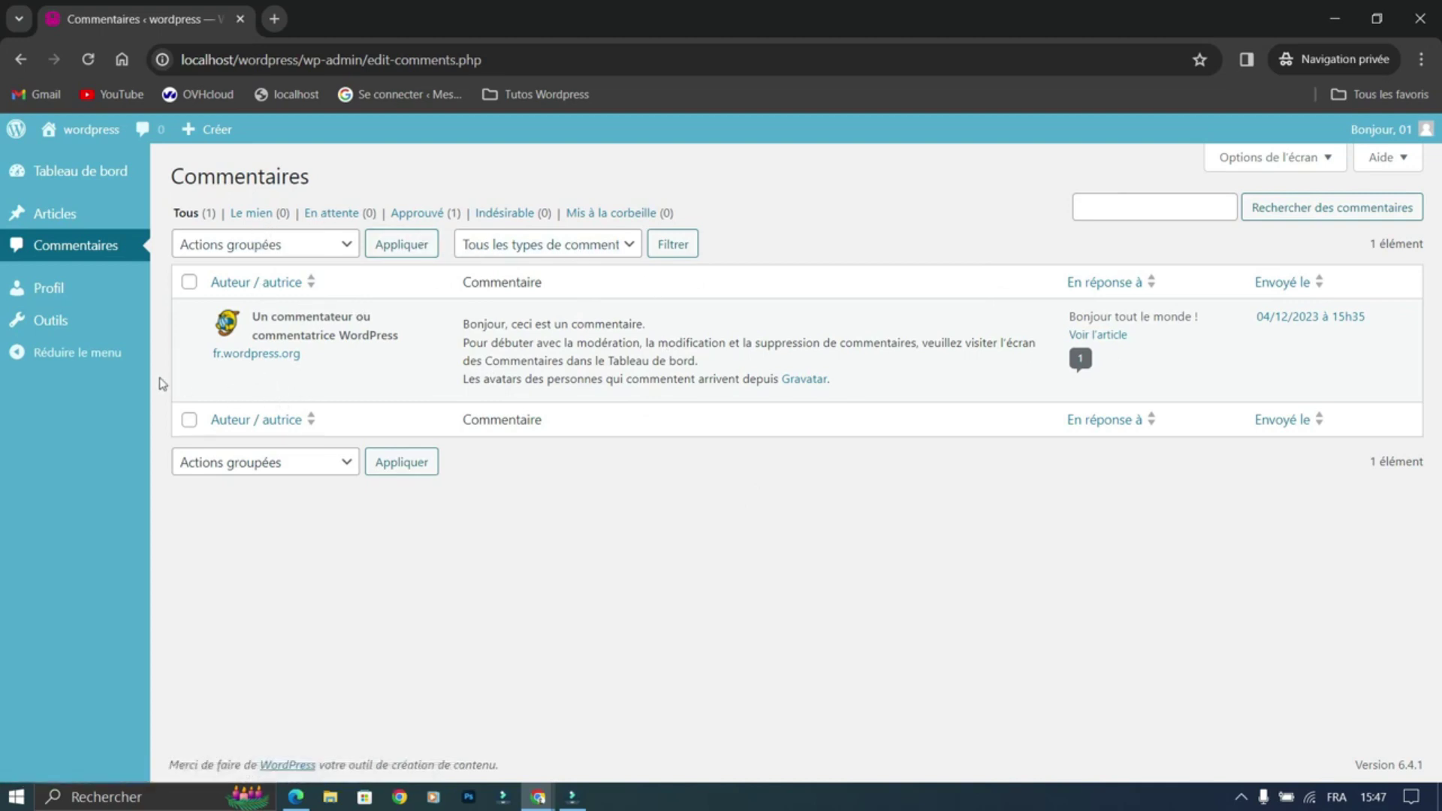
click(49, 286)
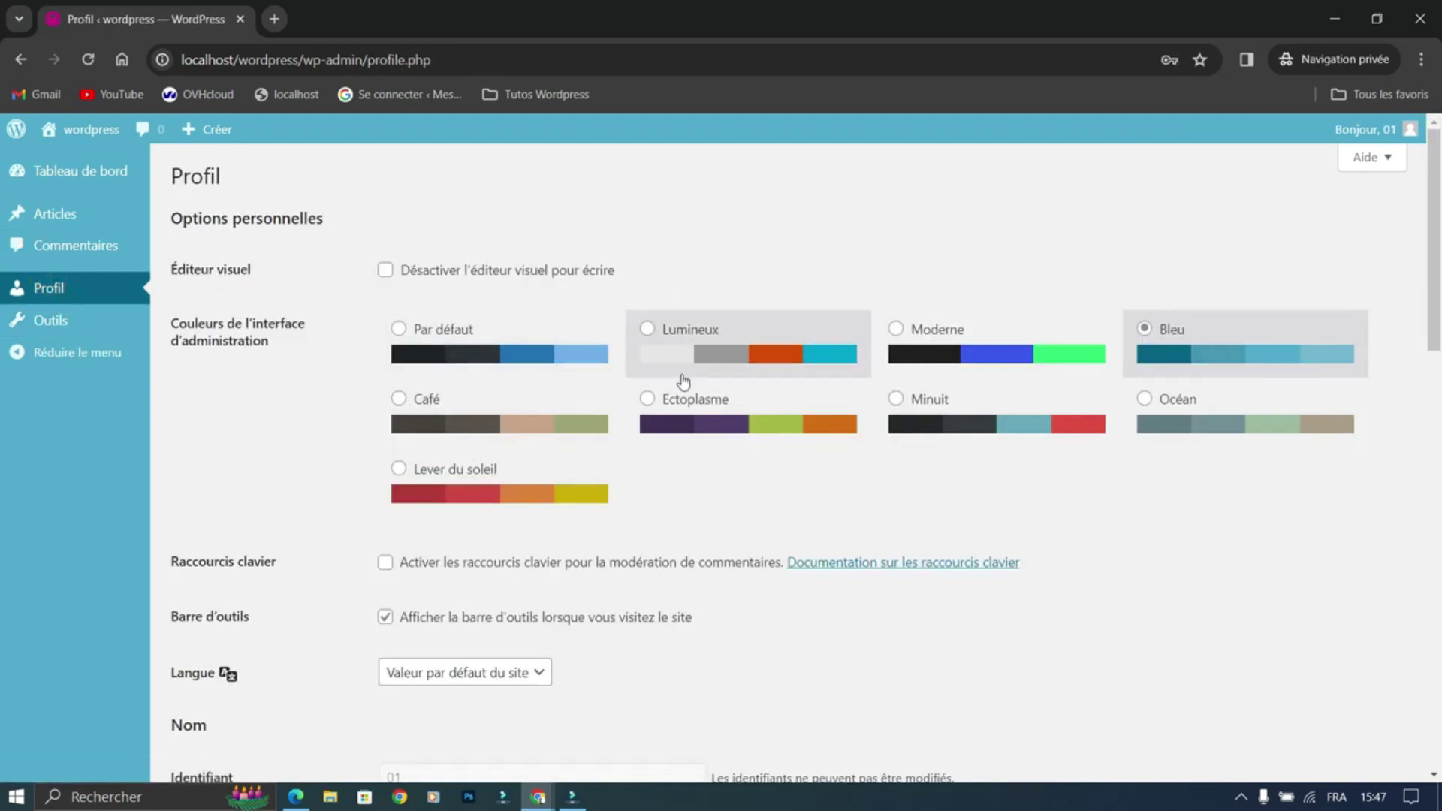
scroll(684, 380, down, 11)
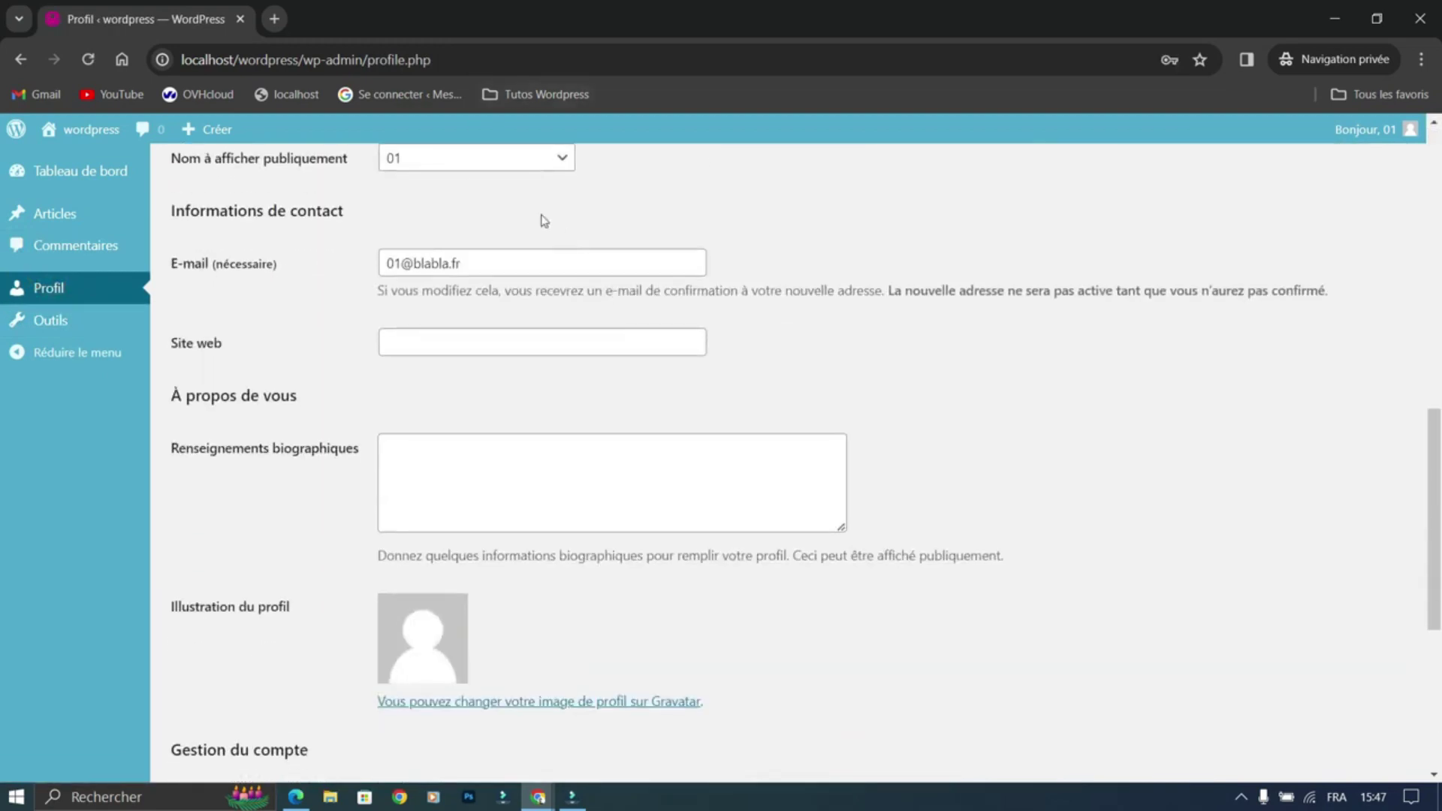
Step: Scroll through the profile, then open Outils, which shows no tools for the contributor
scroll(408, 637, down, 4)
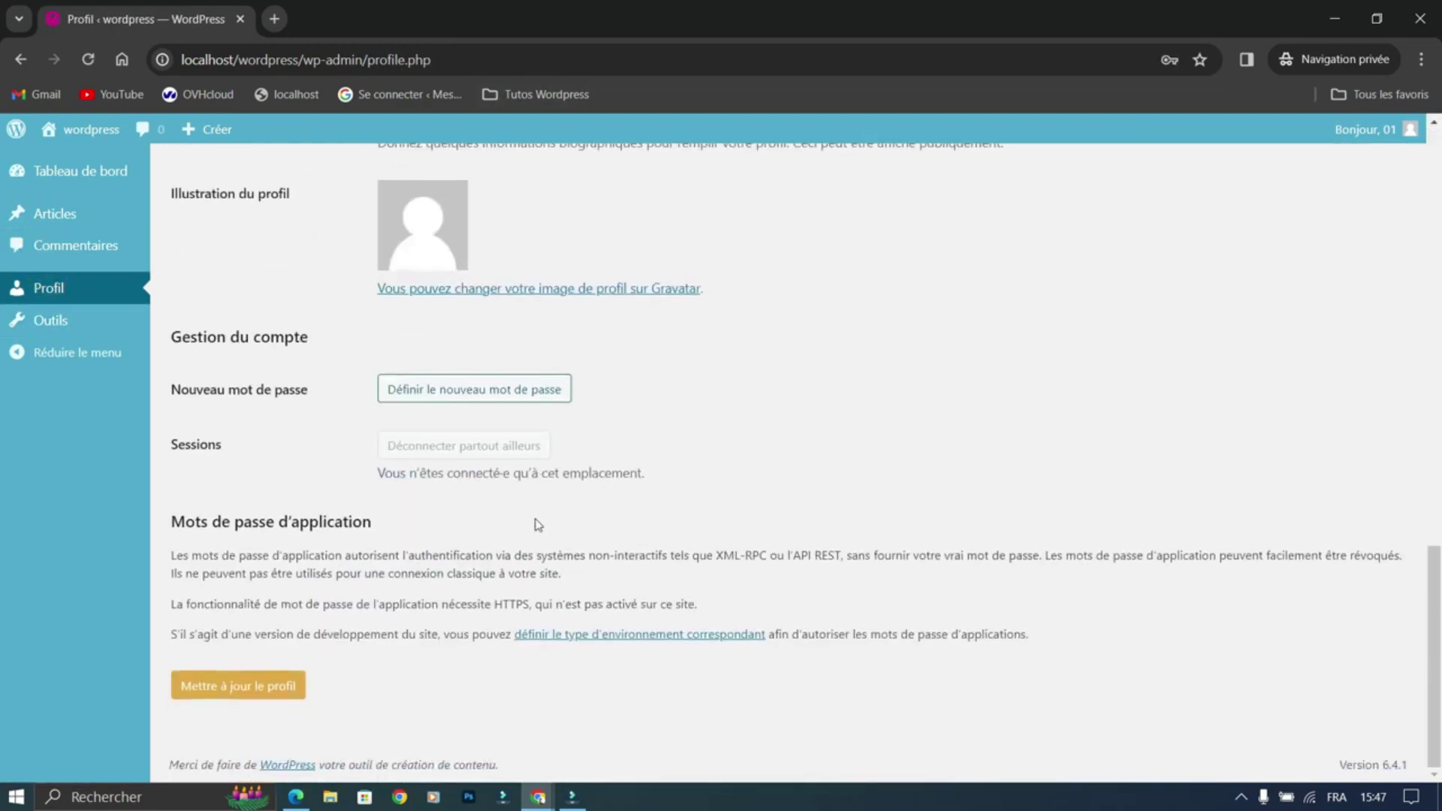
scroll(534, 524, up, 15)
click(50, 320)
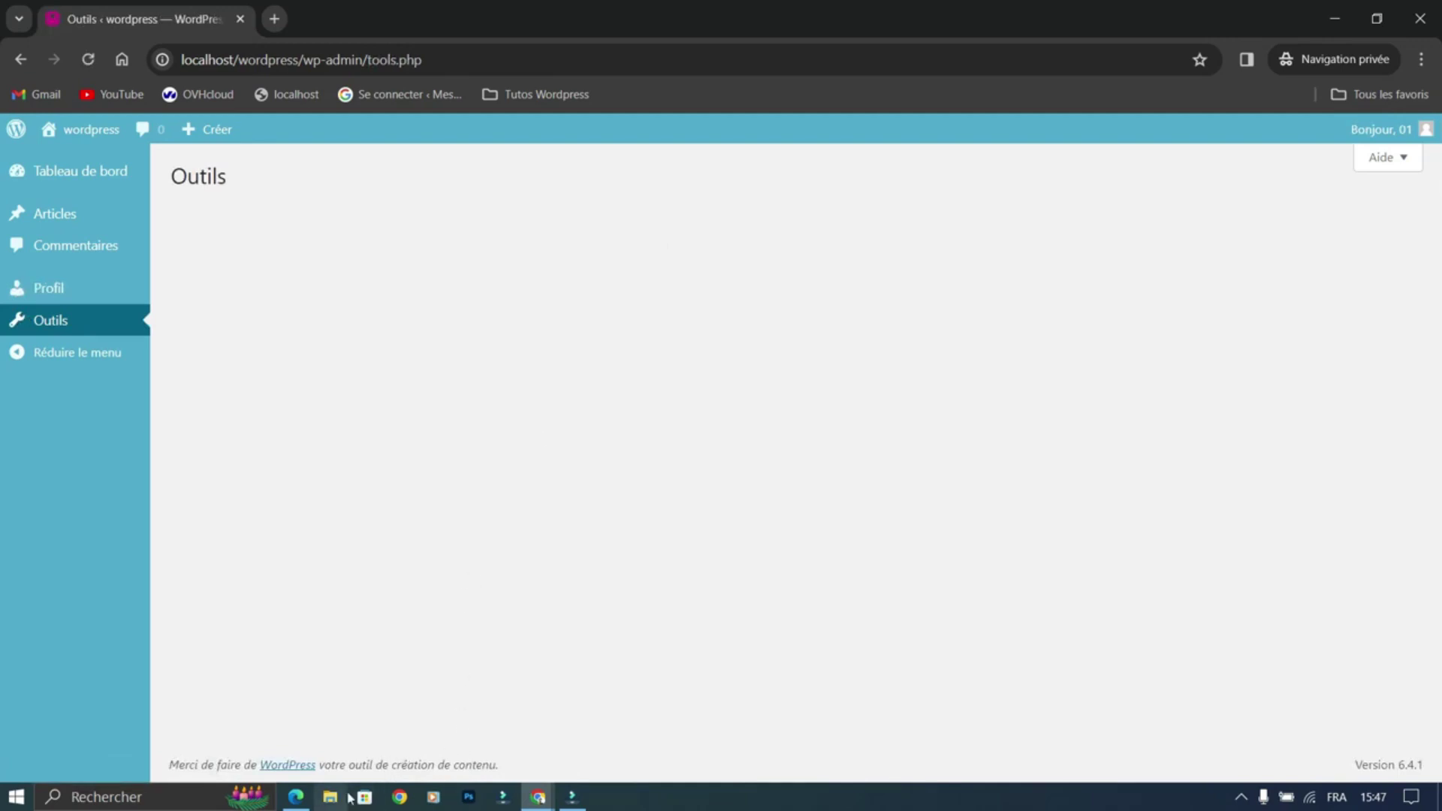
Step: Switch user 01 from Contributeur to Auteur / autrice, save the account, and return to 01's private session
mouse_move(538, 796)
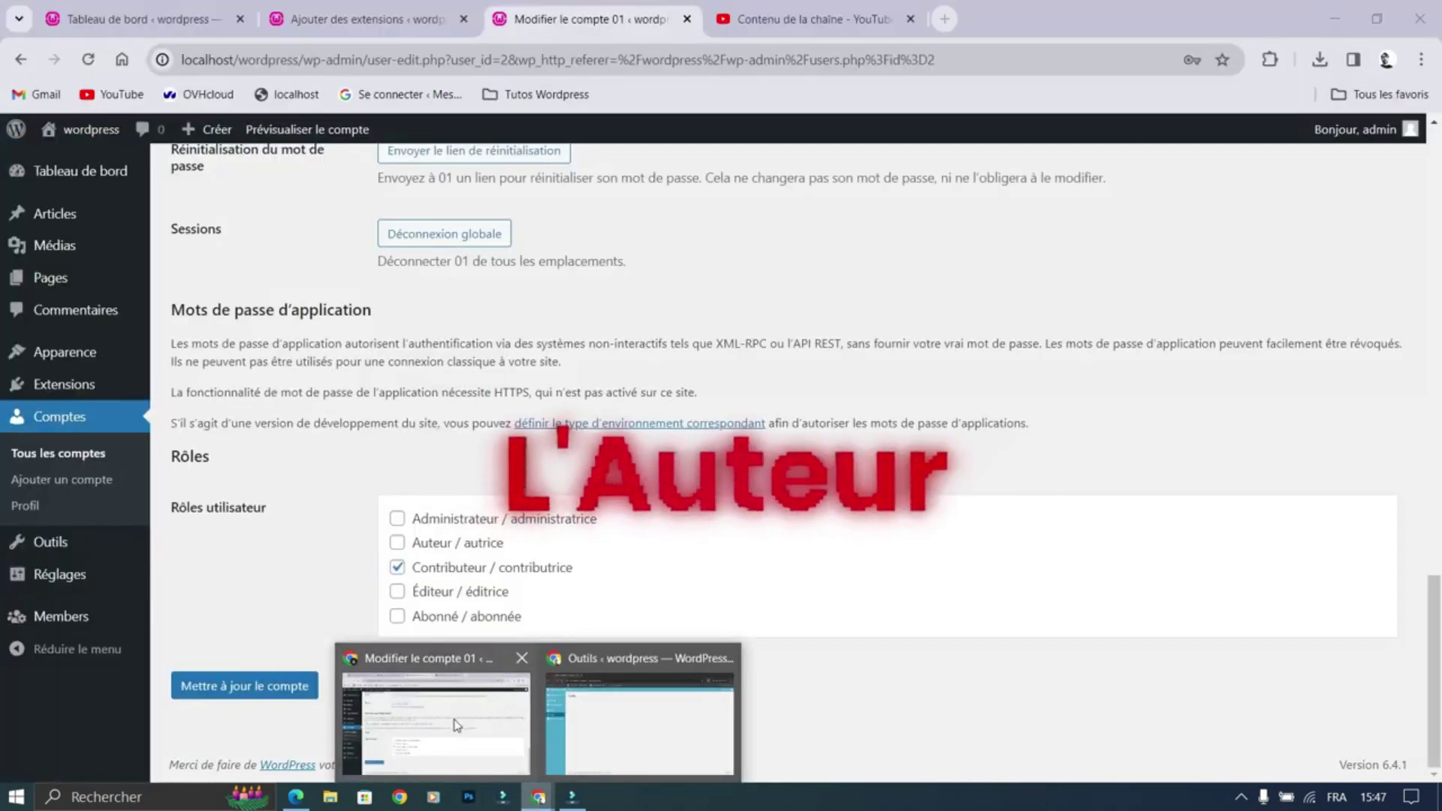
click(502, 706)
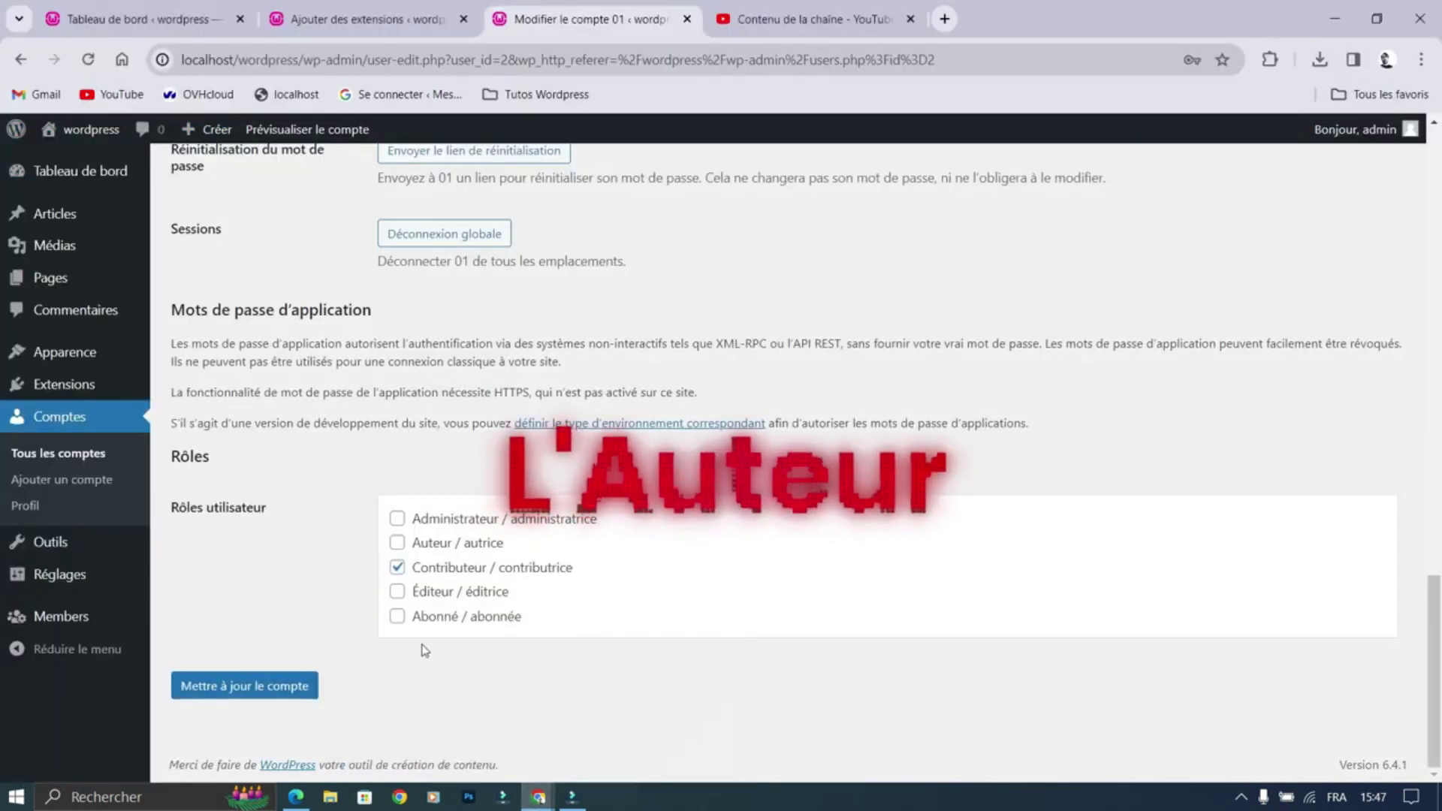
click(396, 542)
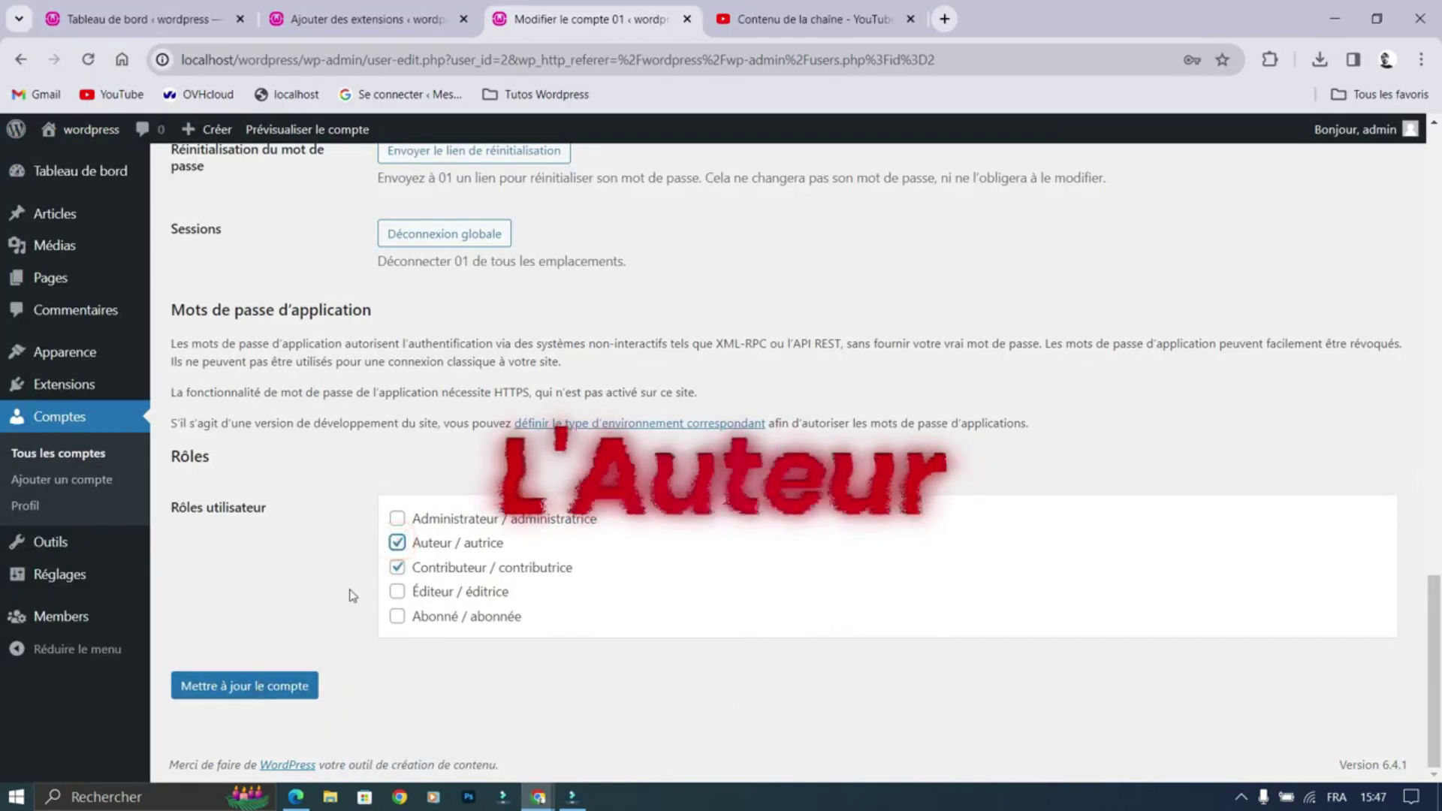
click(397, 567)
click(260, 693)
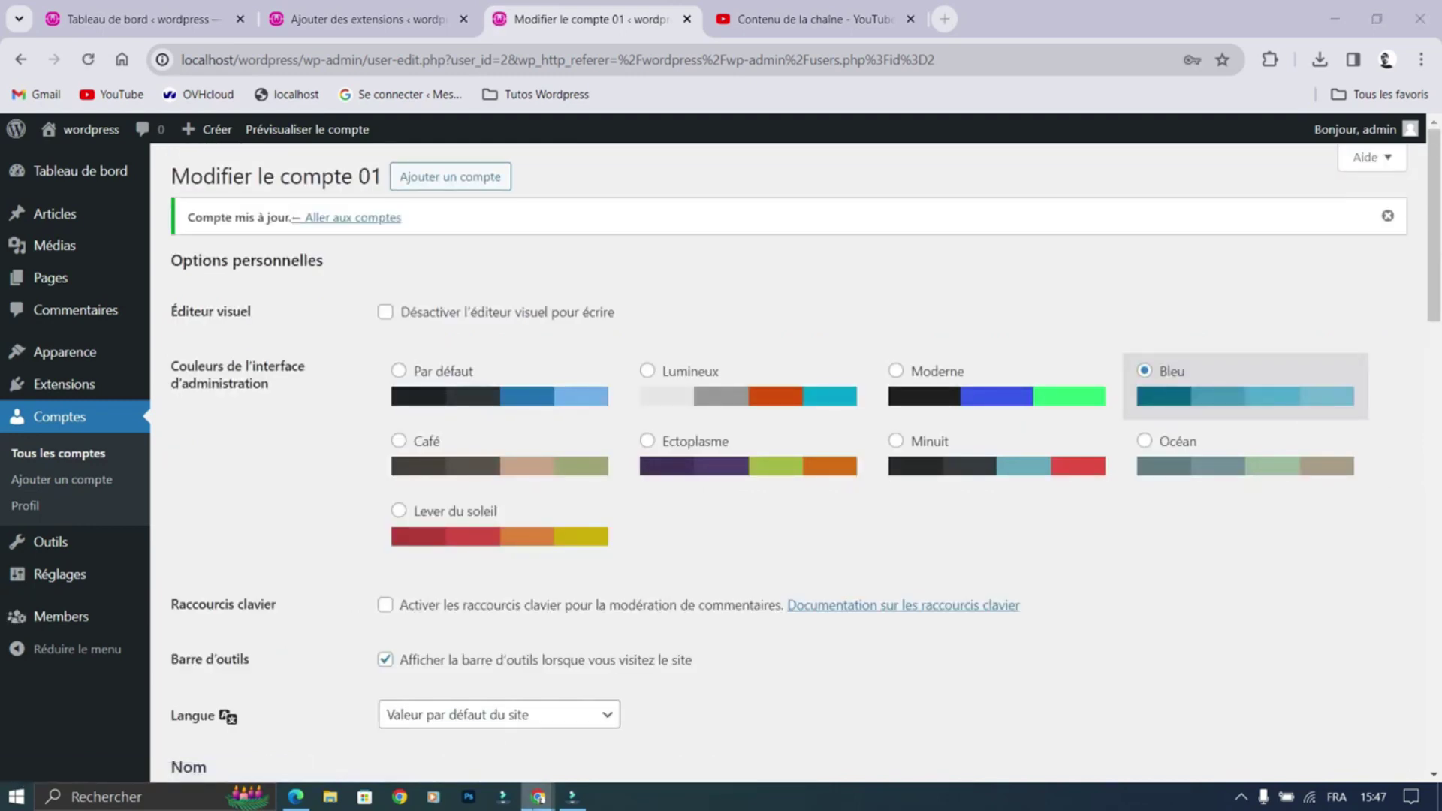
mouse_move(538, 796)
click(595, 749)
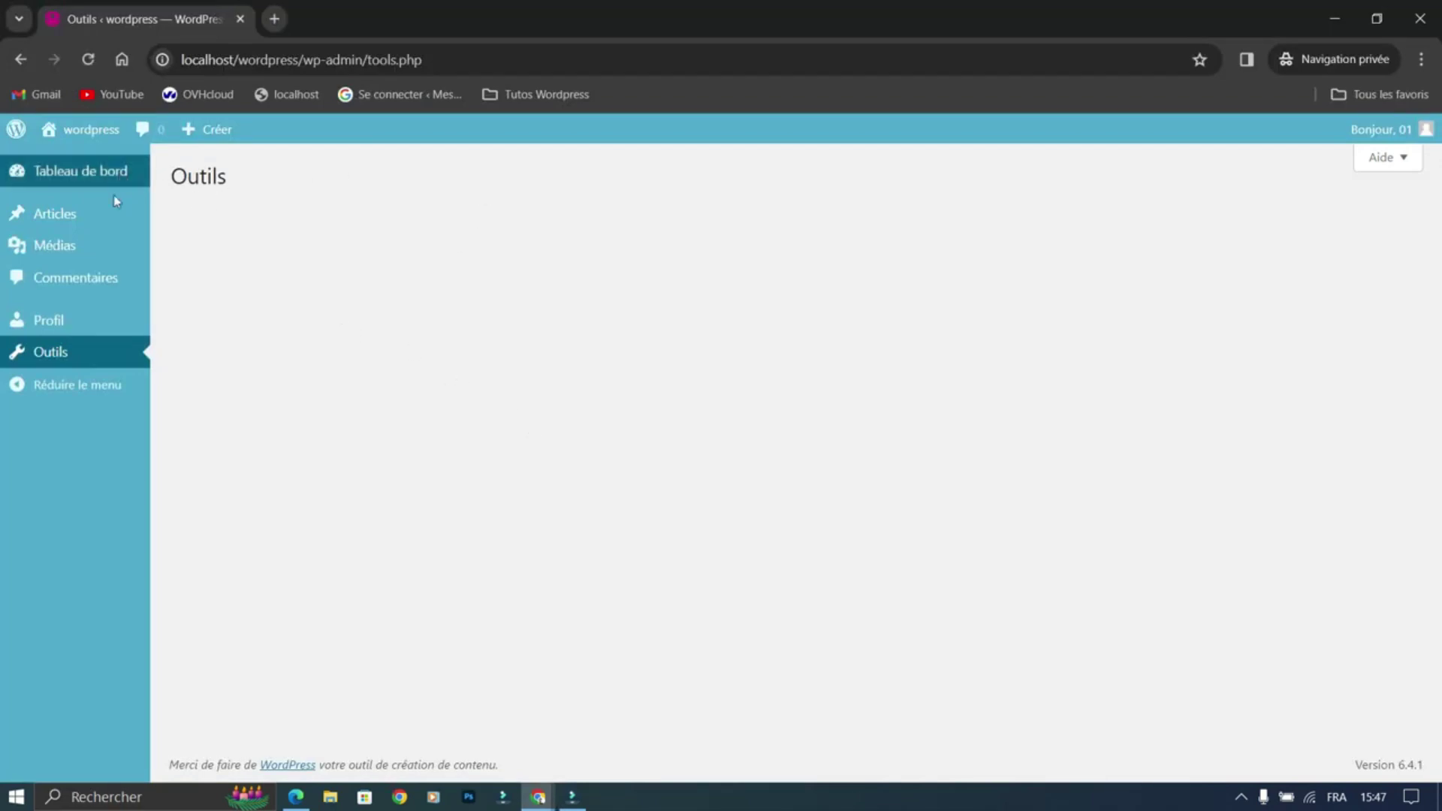
Step: As author 01, open the bmabma post, toggle En attente de relecture off and back on, and return to Articles
click(46, 214)
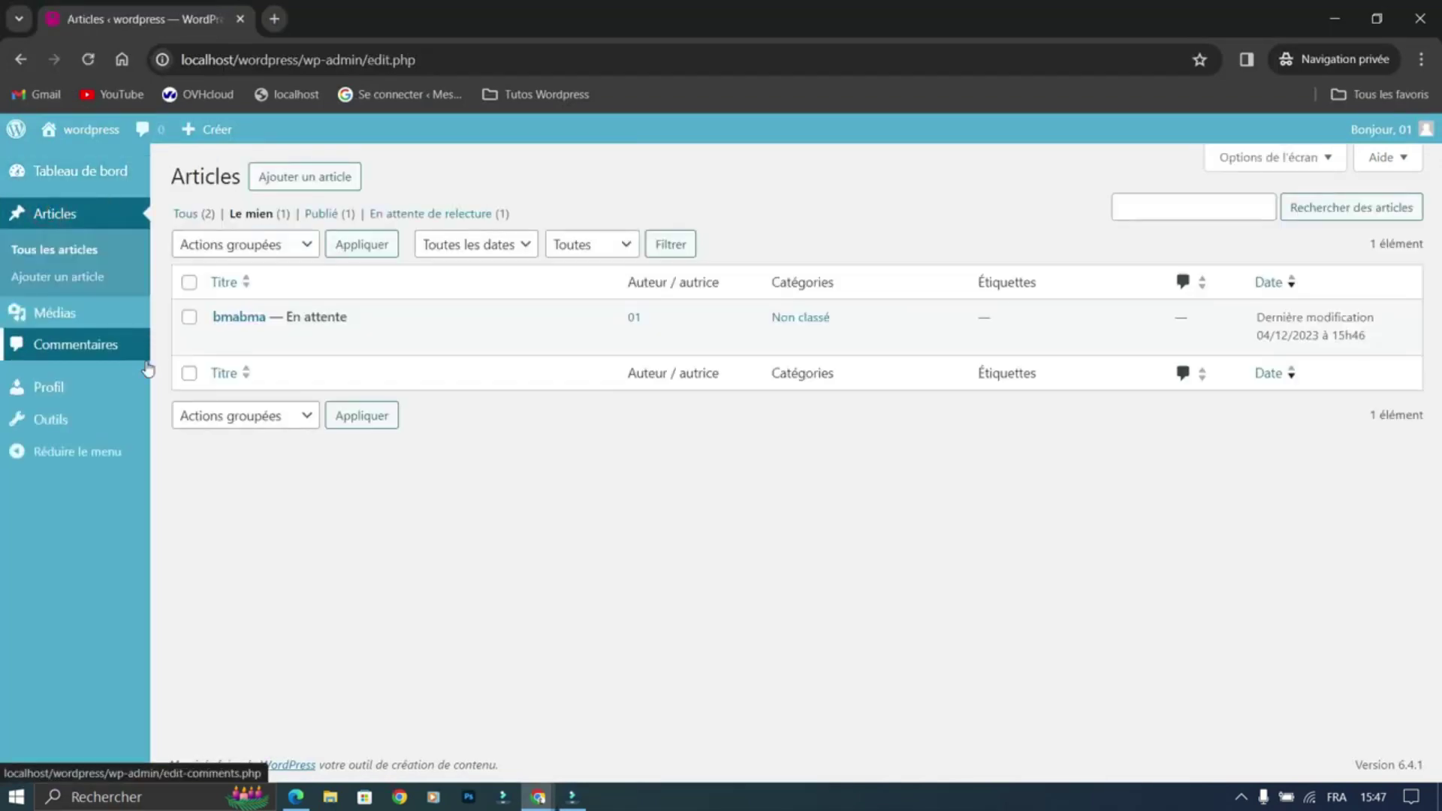
mouse_move(316, 351)
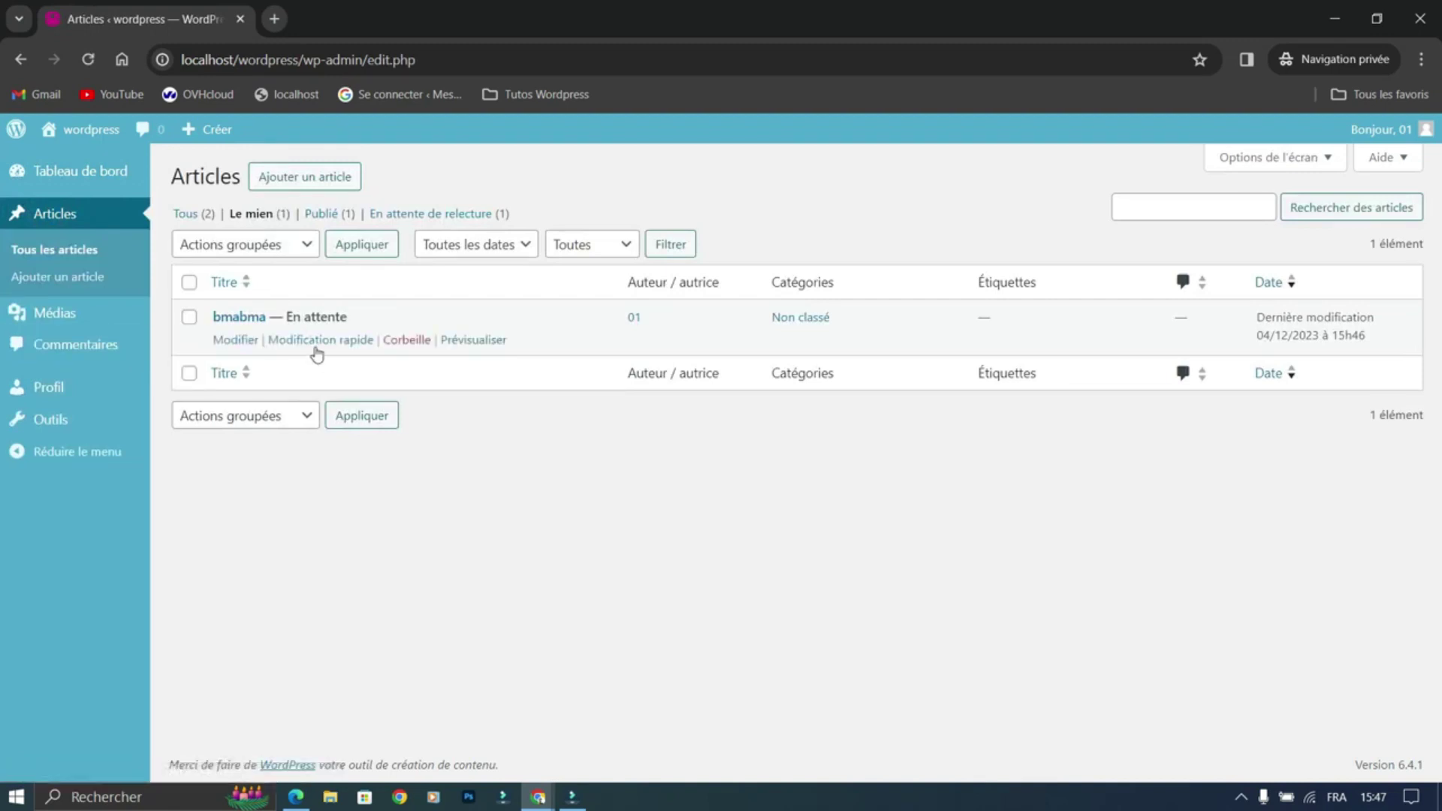
click(229, 340)
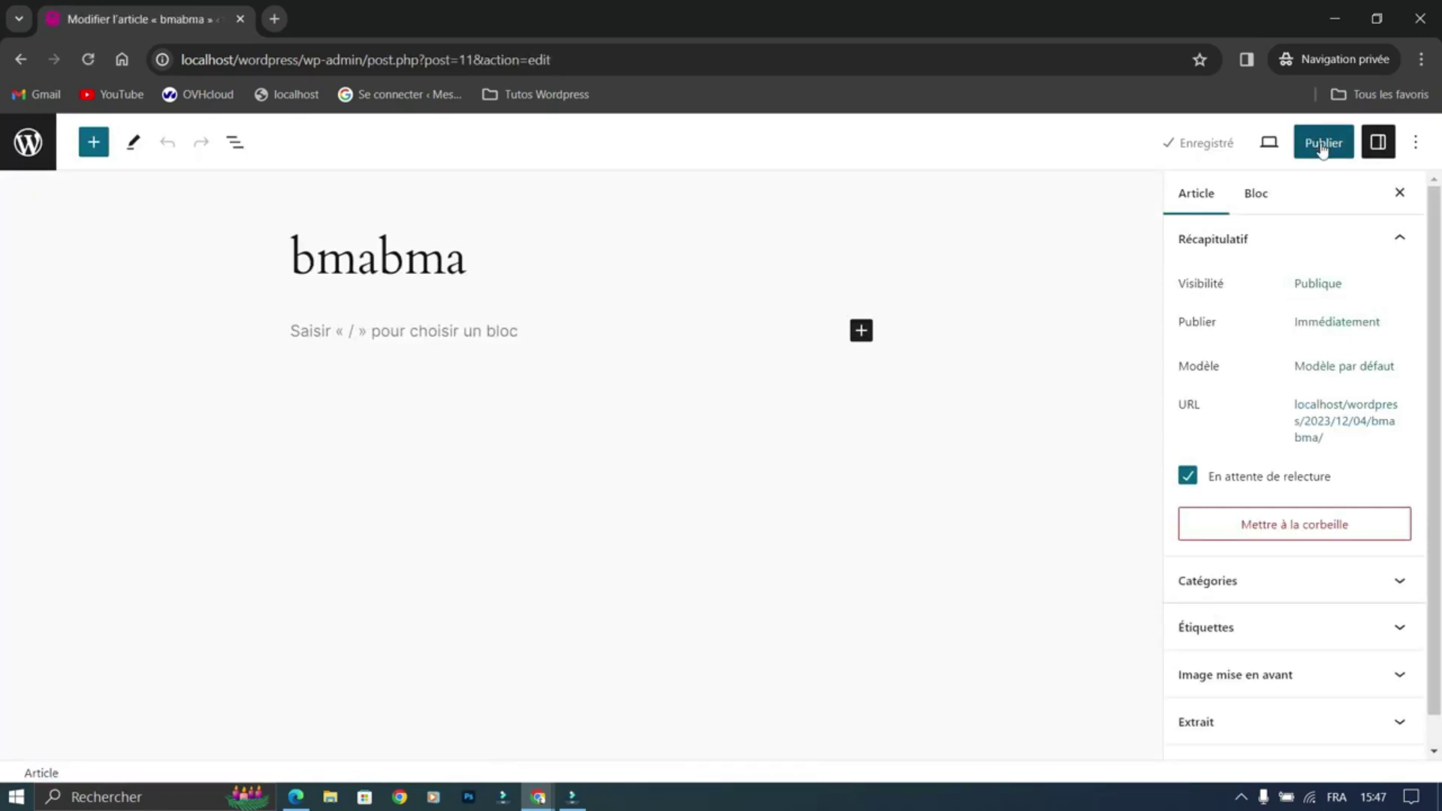
click(1196, 482)
click(1188, 477)
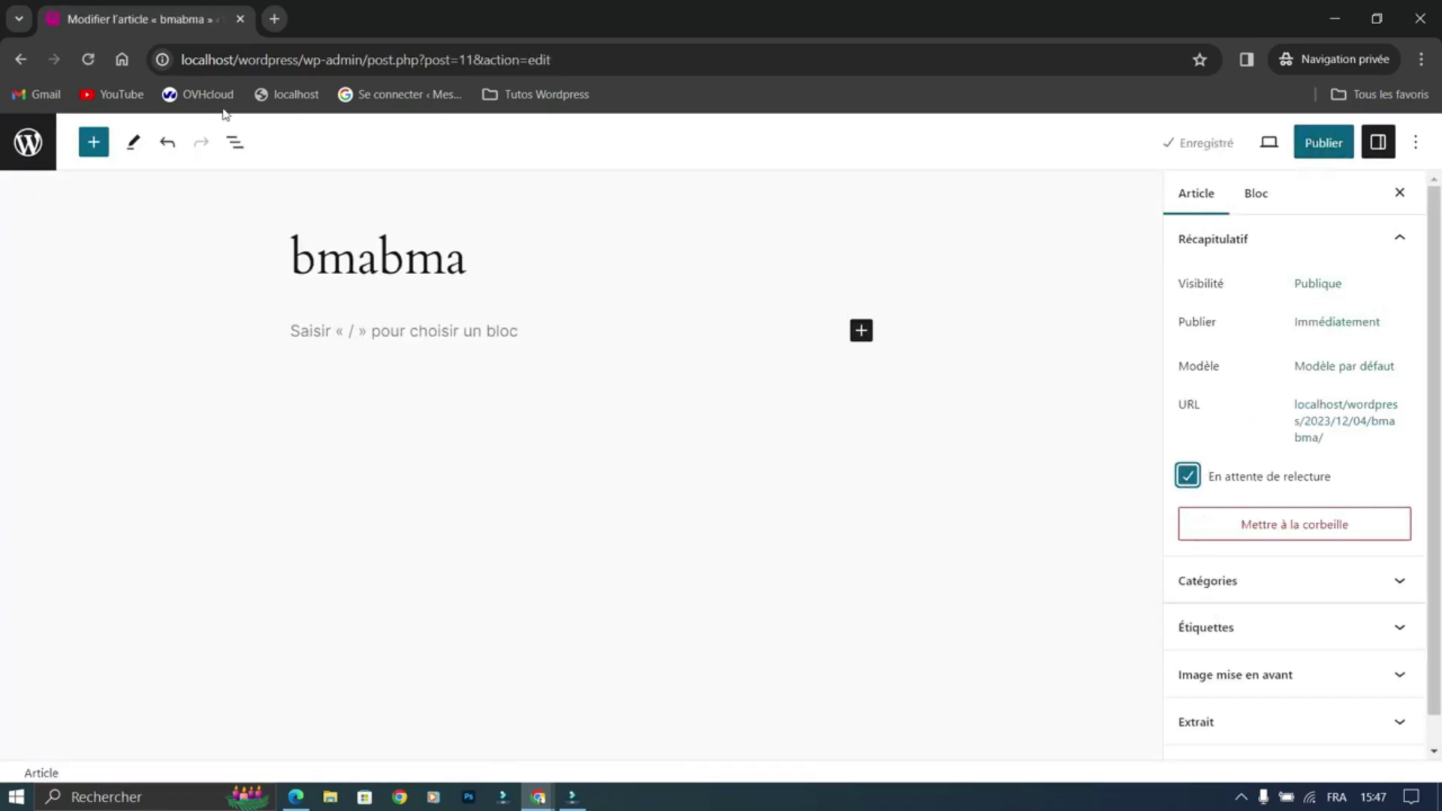
click(28, 142)
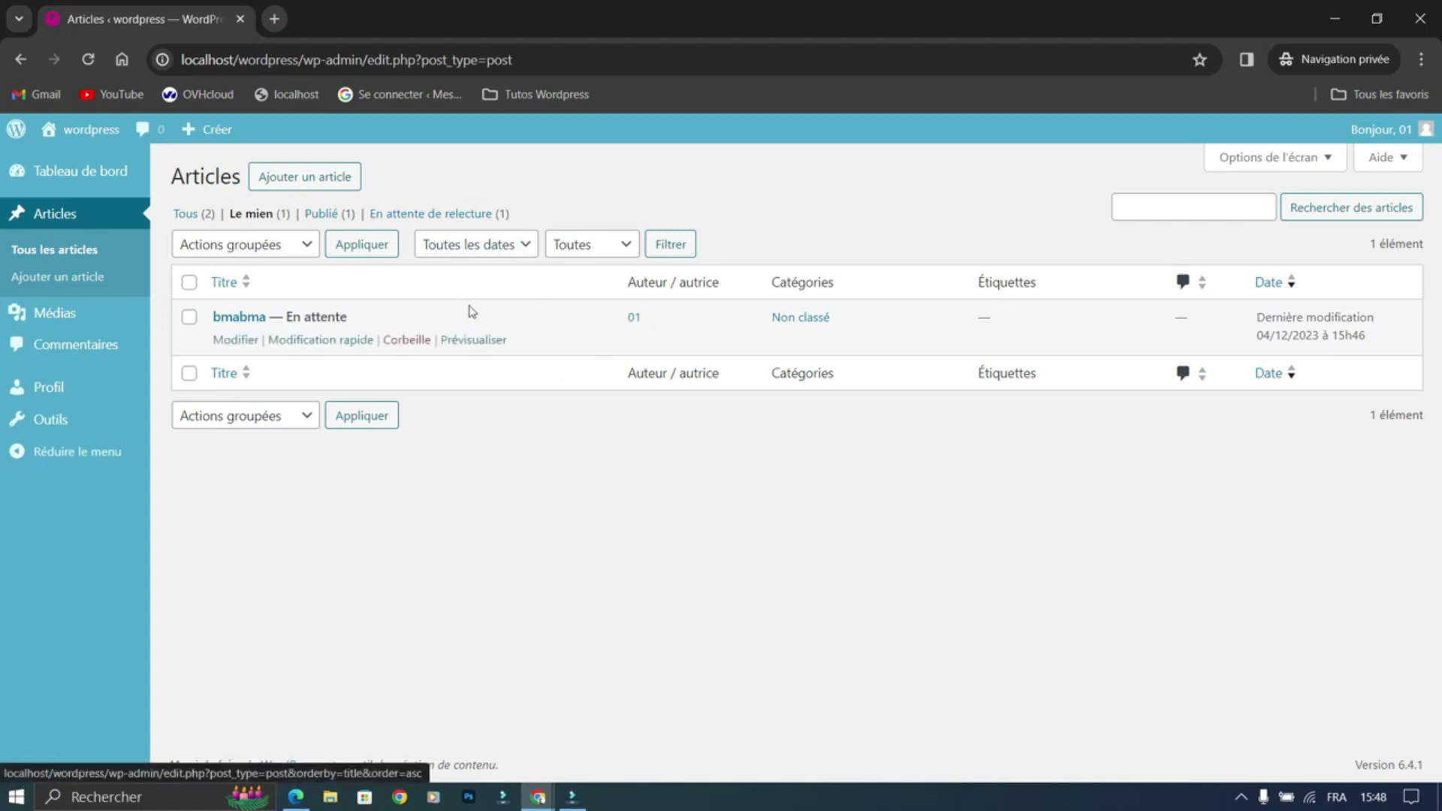
Step: As 01, browse Outils, Profil and Commentaires, then open Médias and find the library empty
click(42, 418)
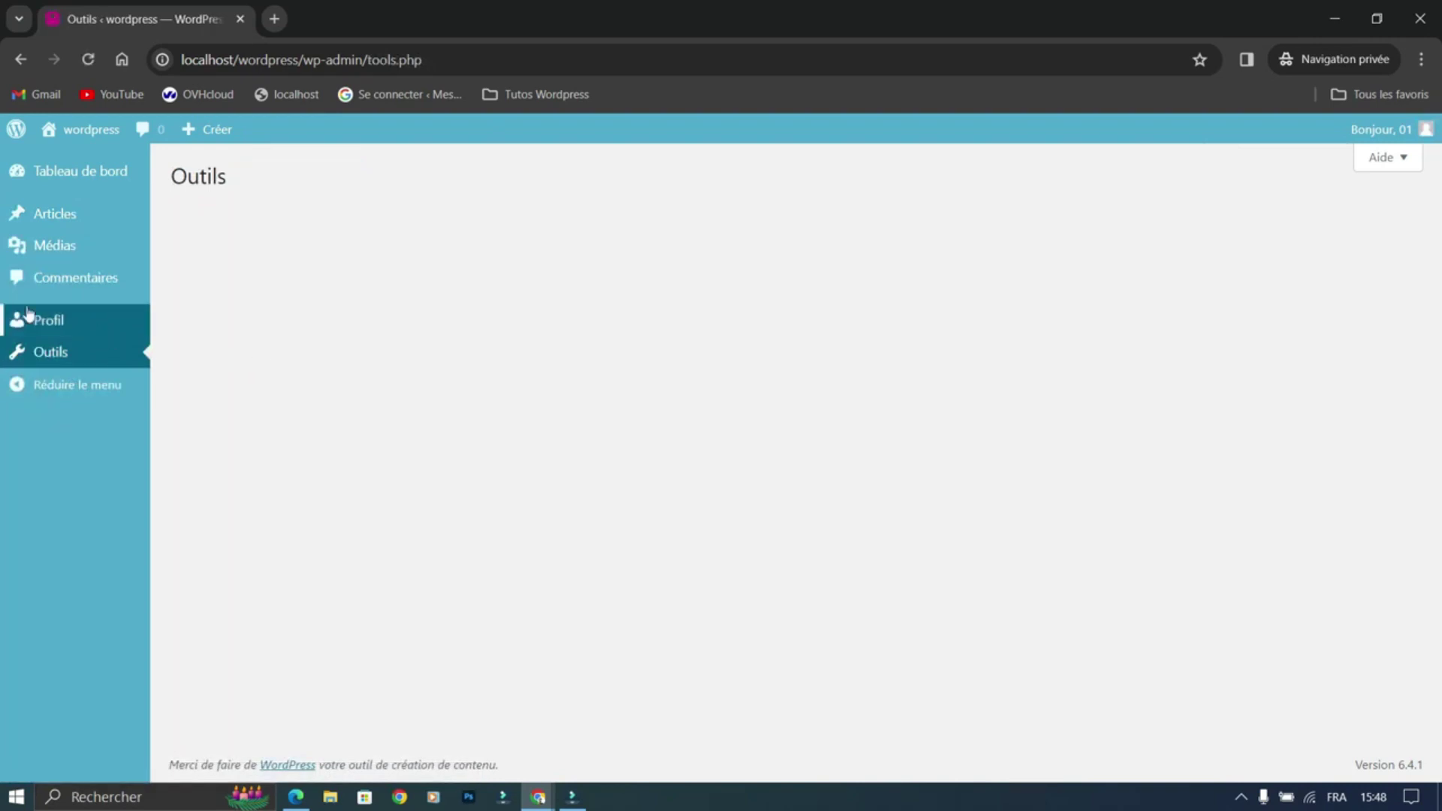
click(43, 323)
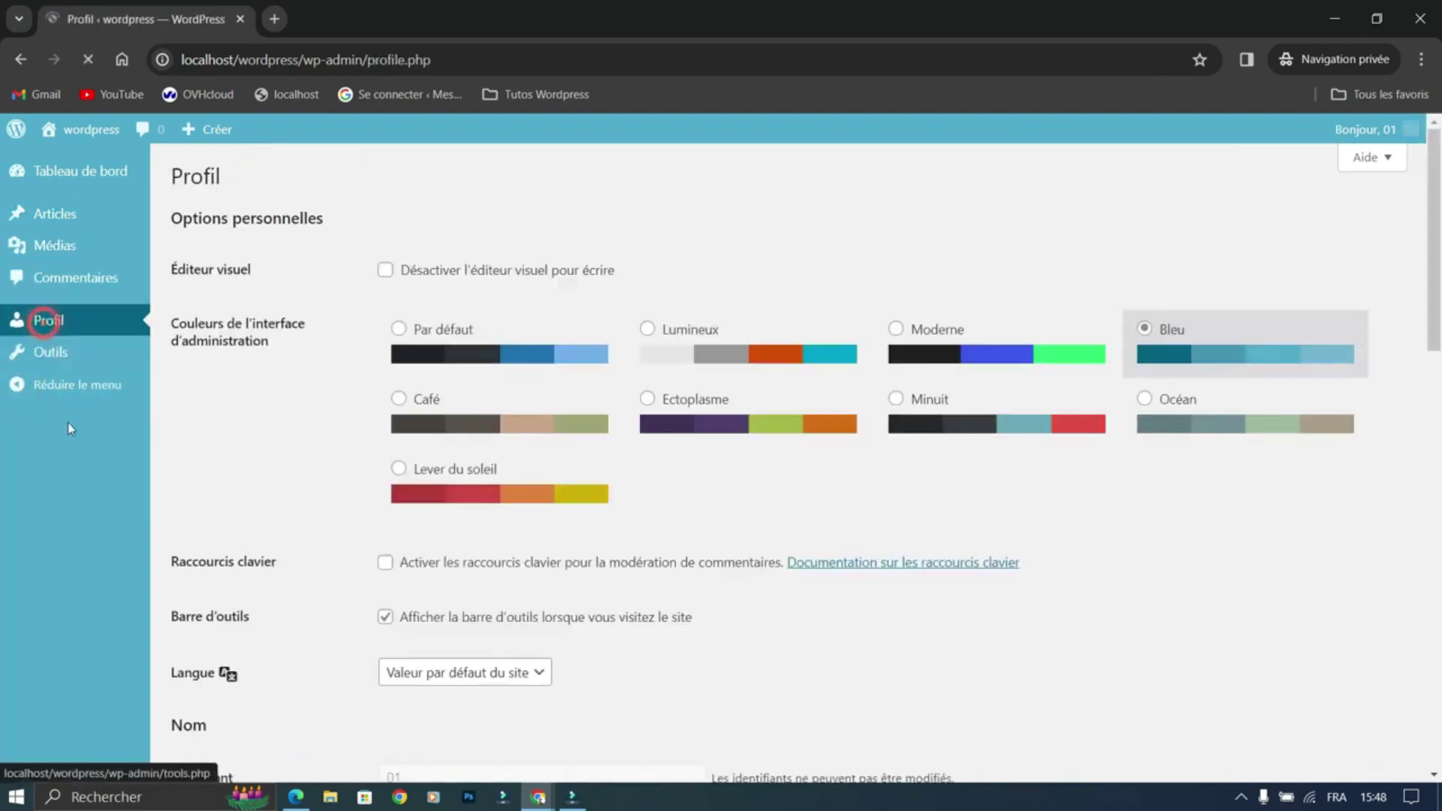
click(75, 280)
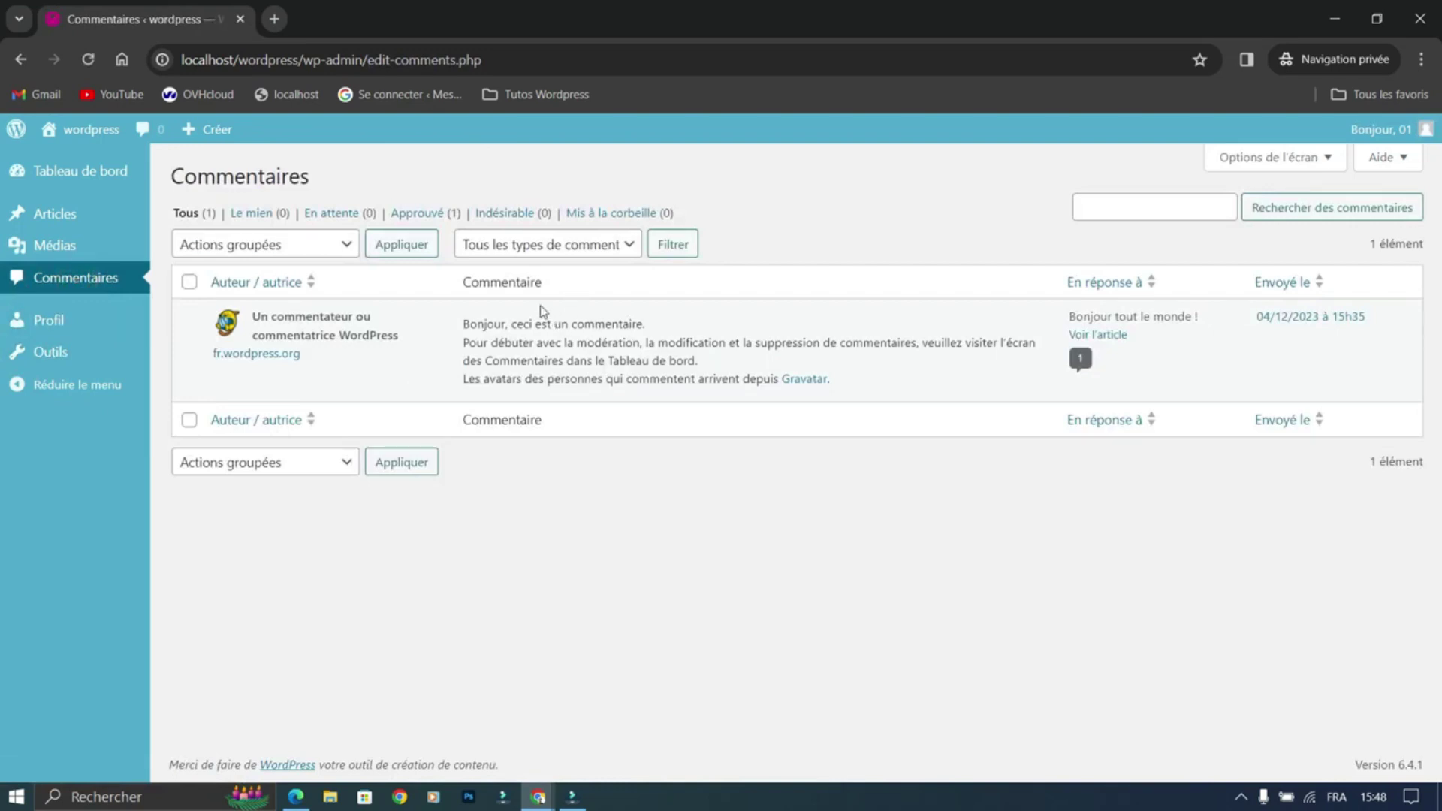
mouse_move(88, 250)
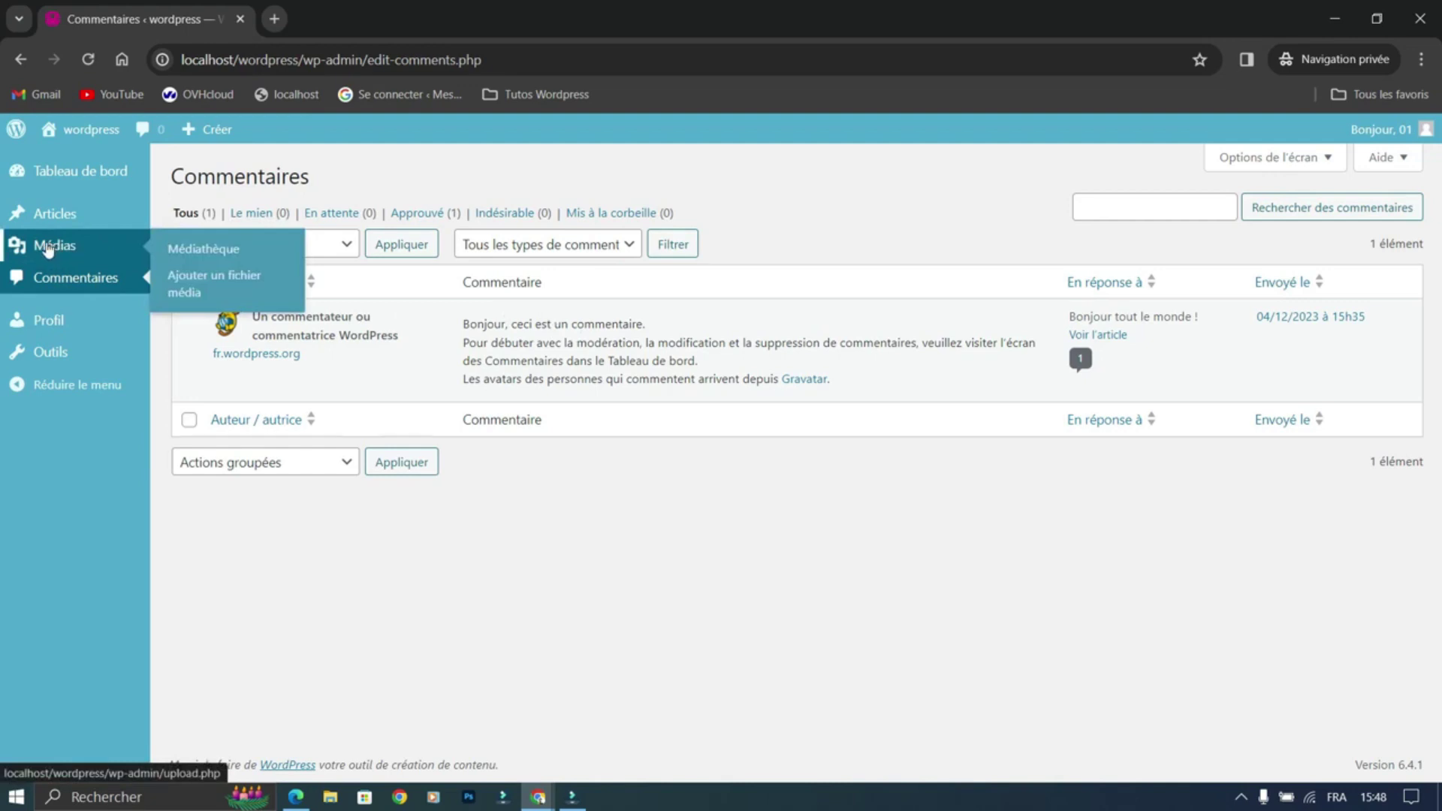
click(57, 243)
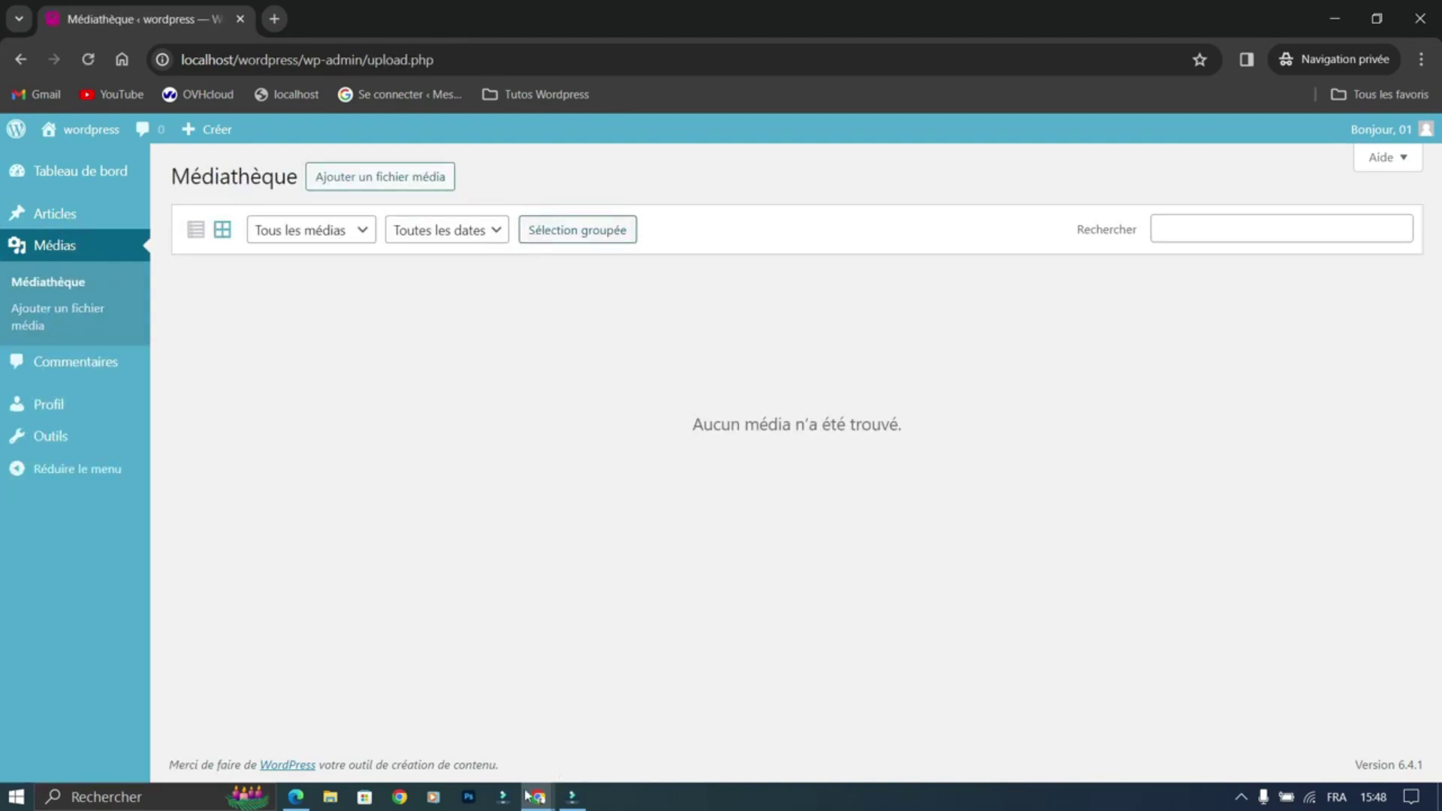
Step: Return to the admin window editing account 01 and scroll down to the Rôles section
mouse_move(538, 795)
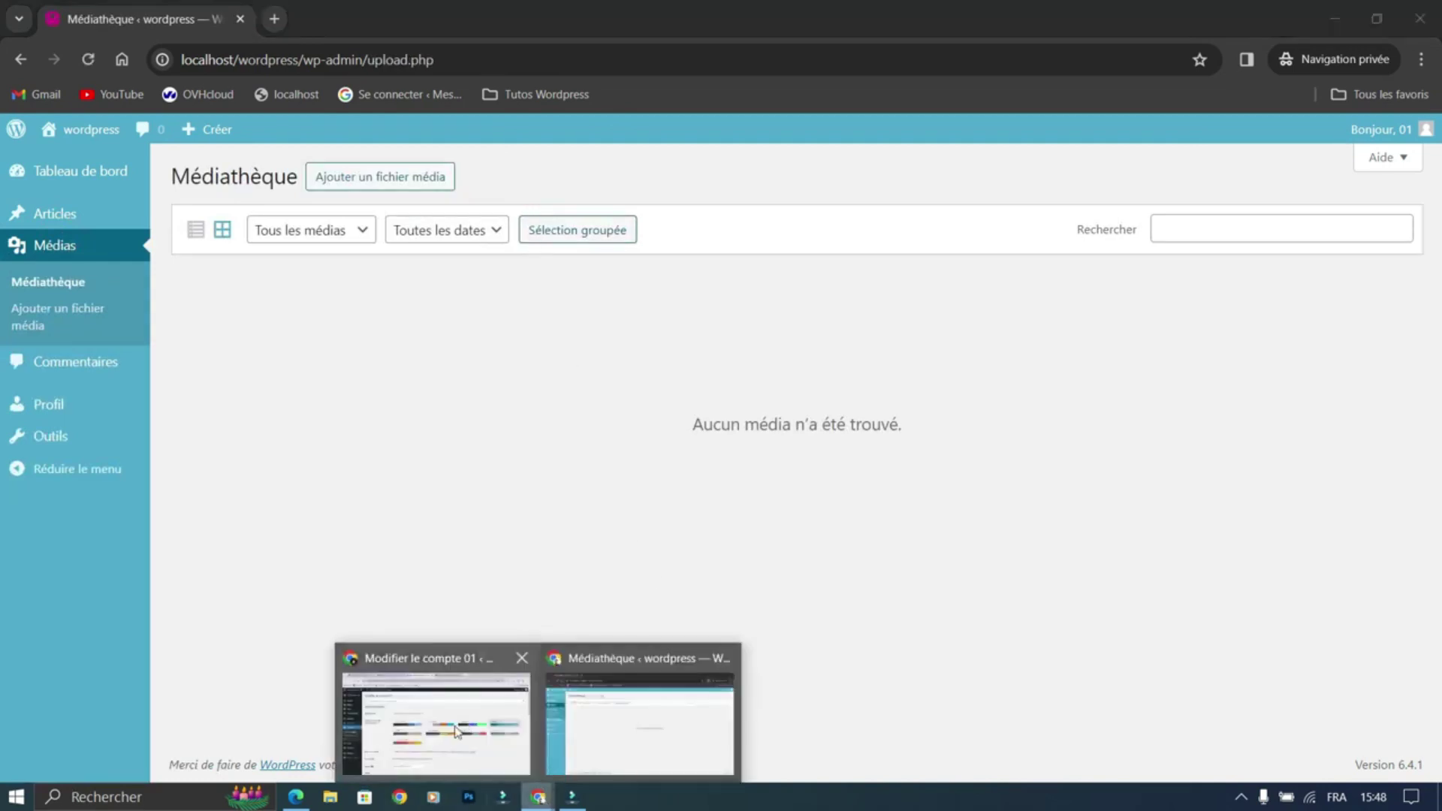
click(456, 733)
scroll(376, 538, down, 15)
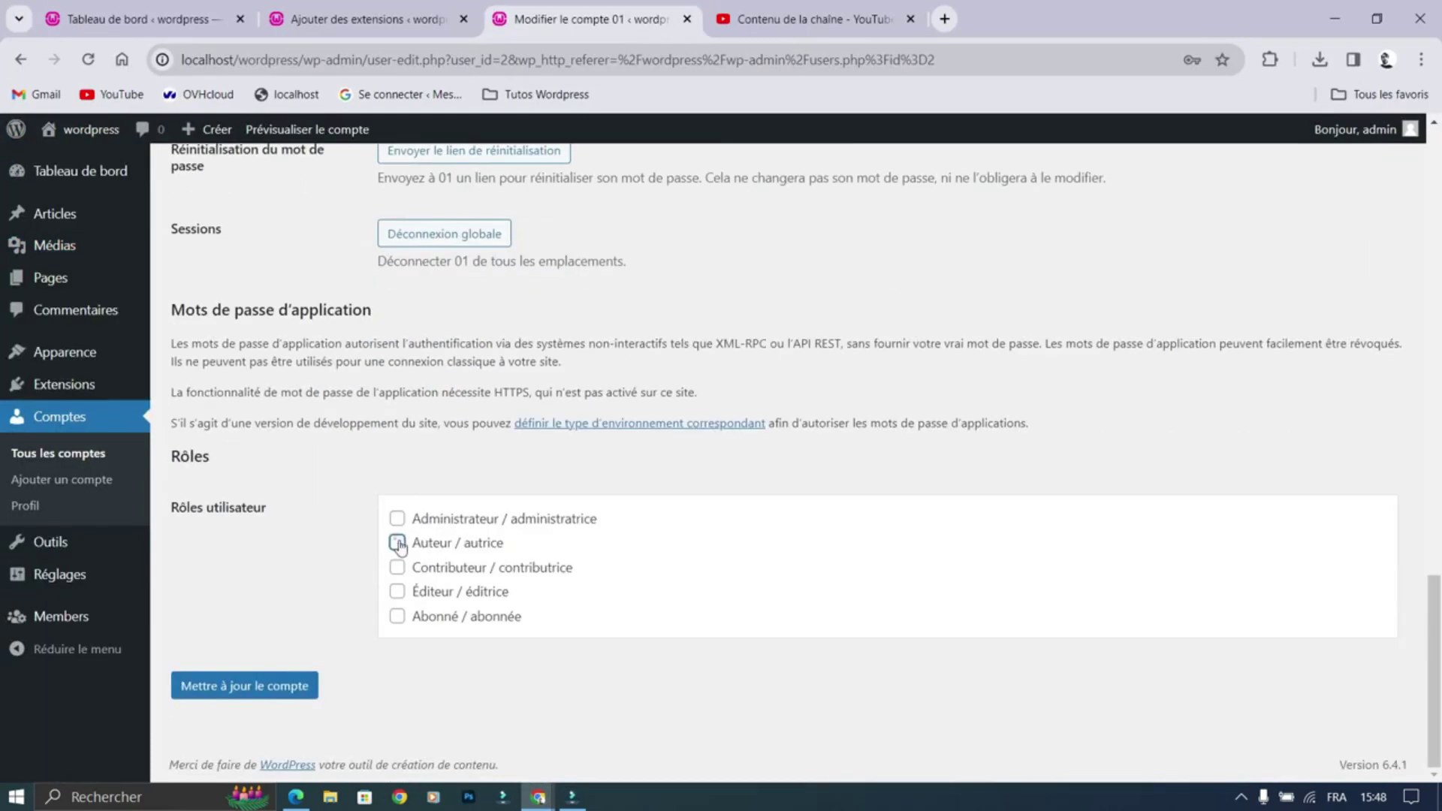
Step: Give account 01 the Éditeur / éditrice role, save it, and reload 01's private session with F5
click(397, 591)
click(284, 692)
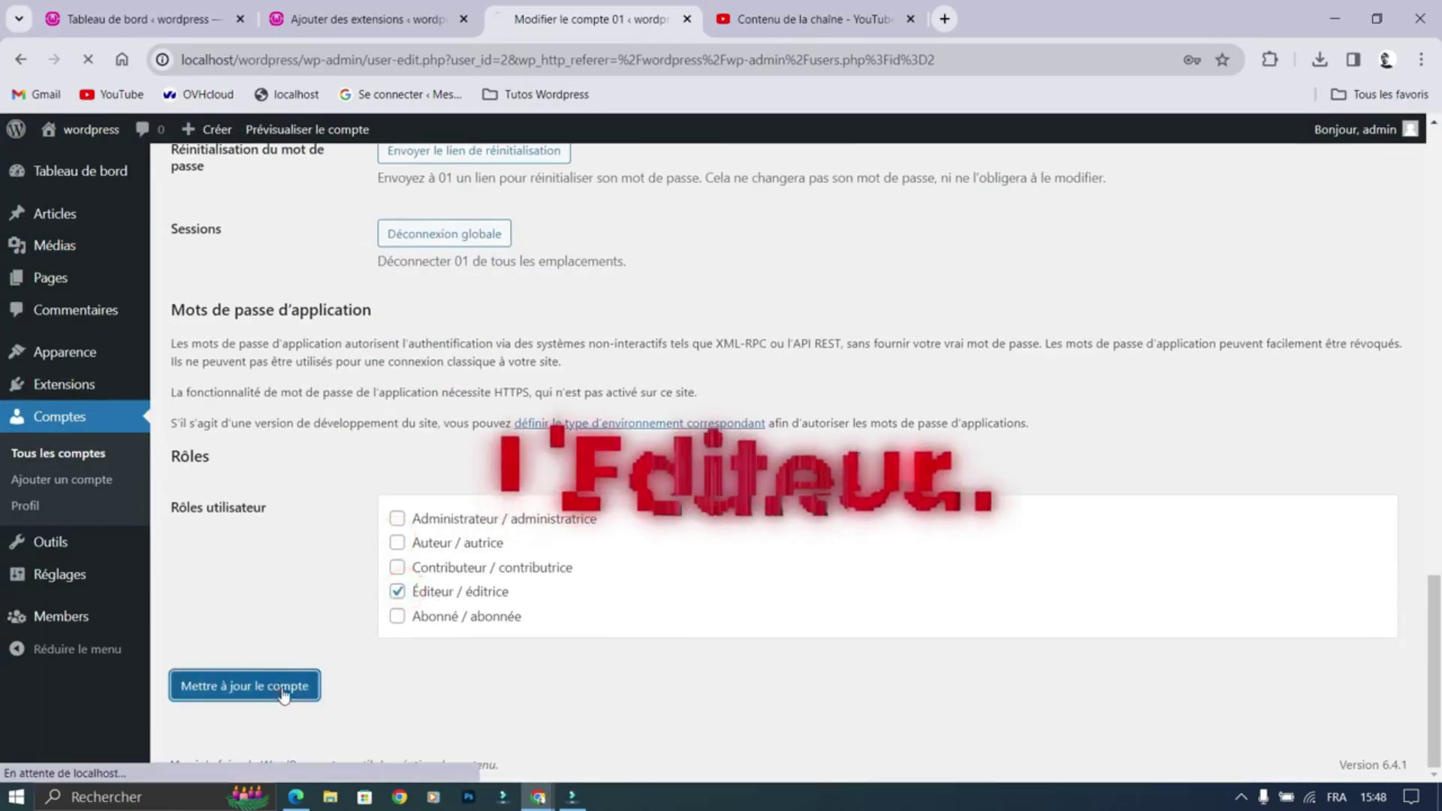
mouse_move(538, 795)
click(631, 714)
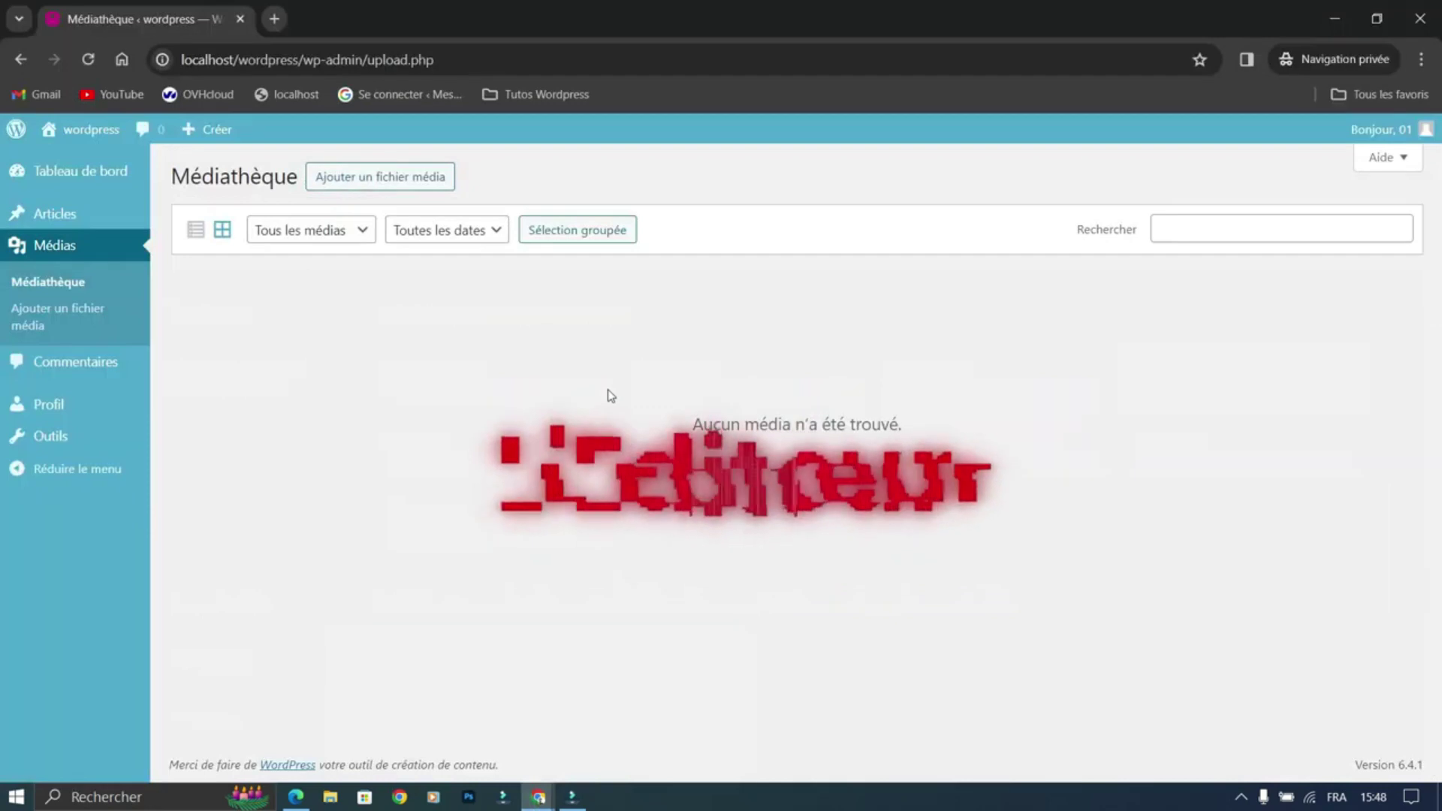
key(F5)
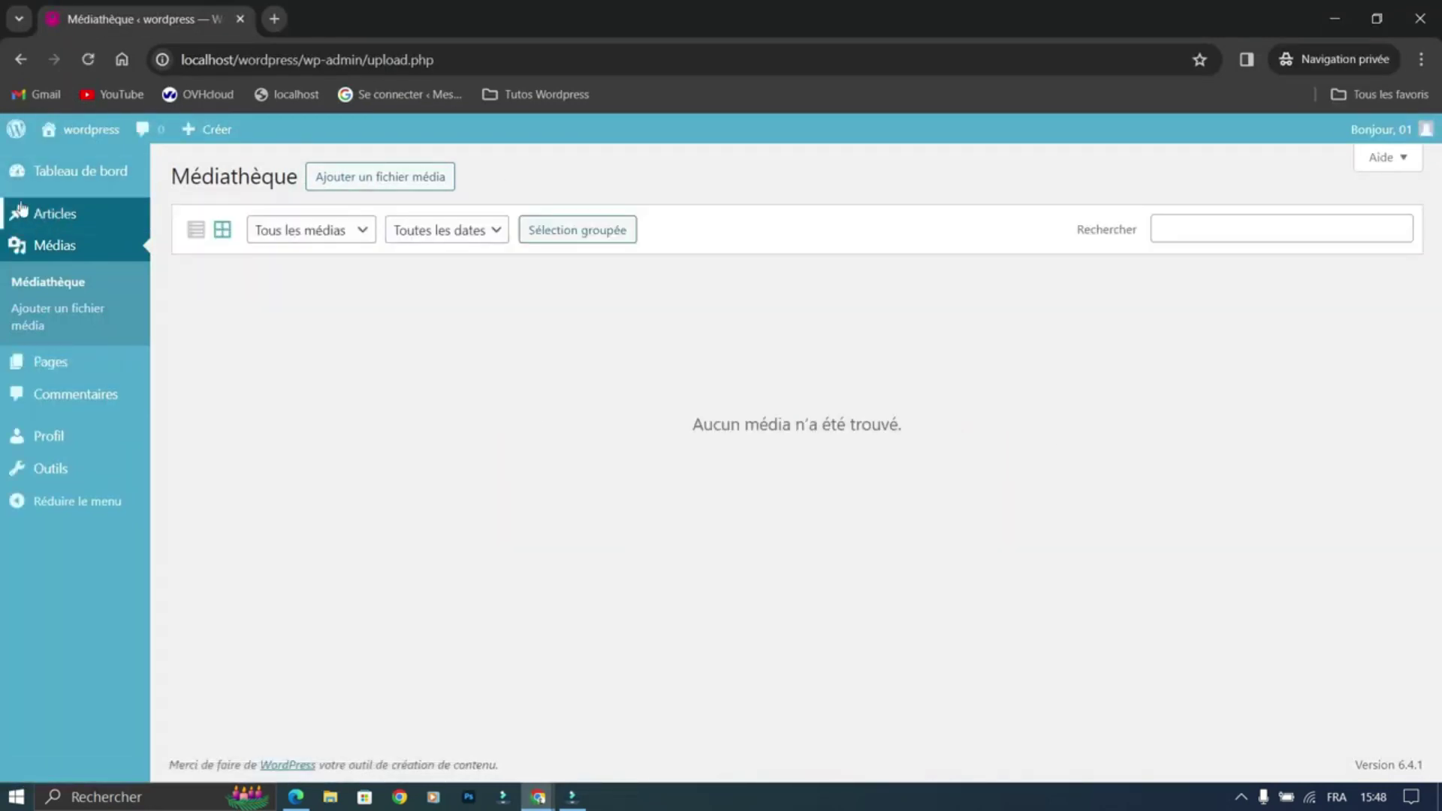
Step: As editor 01, review the Articles, Commentaires and Pages lists, then close the private window
click(55, 226)
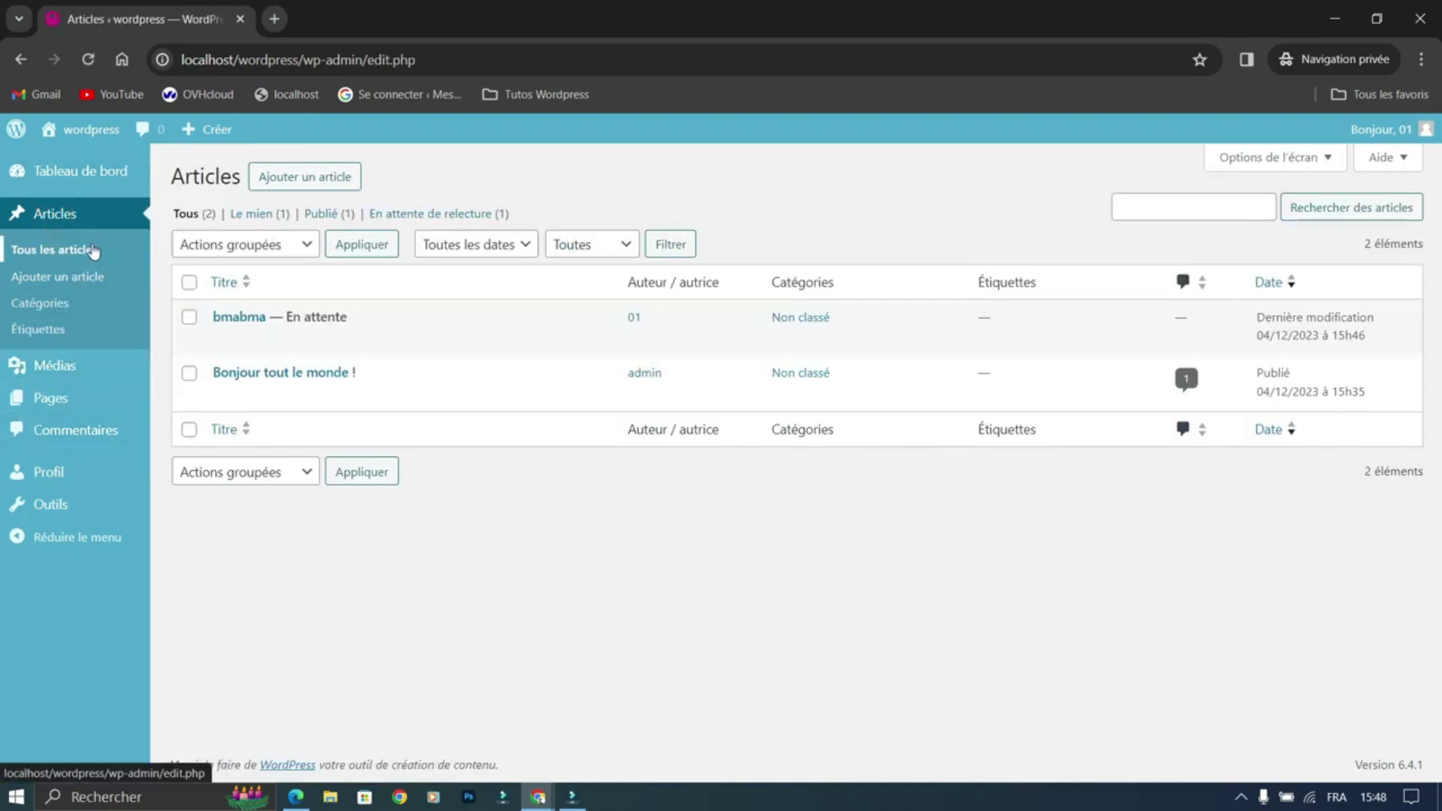
mouse_move(1426, 146)
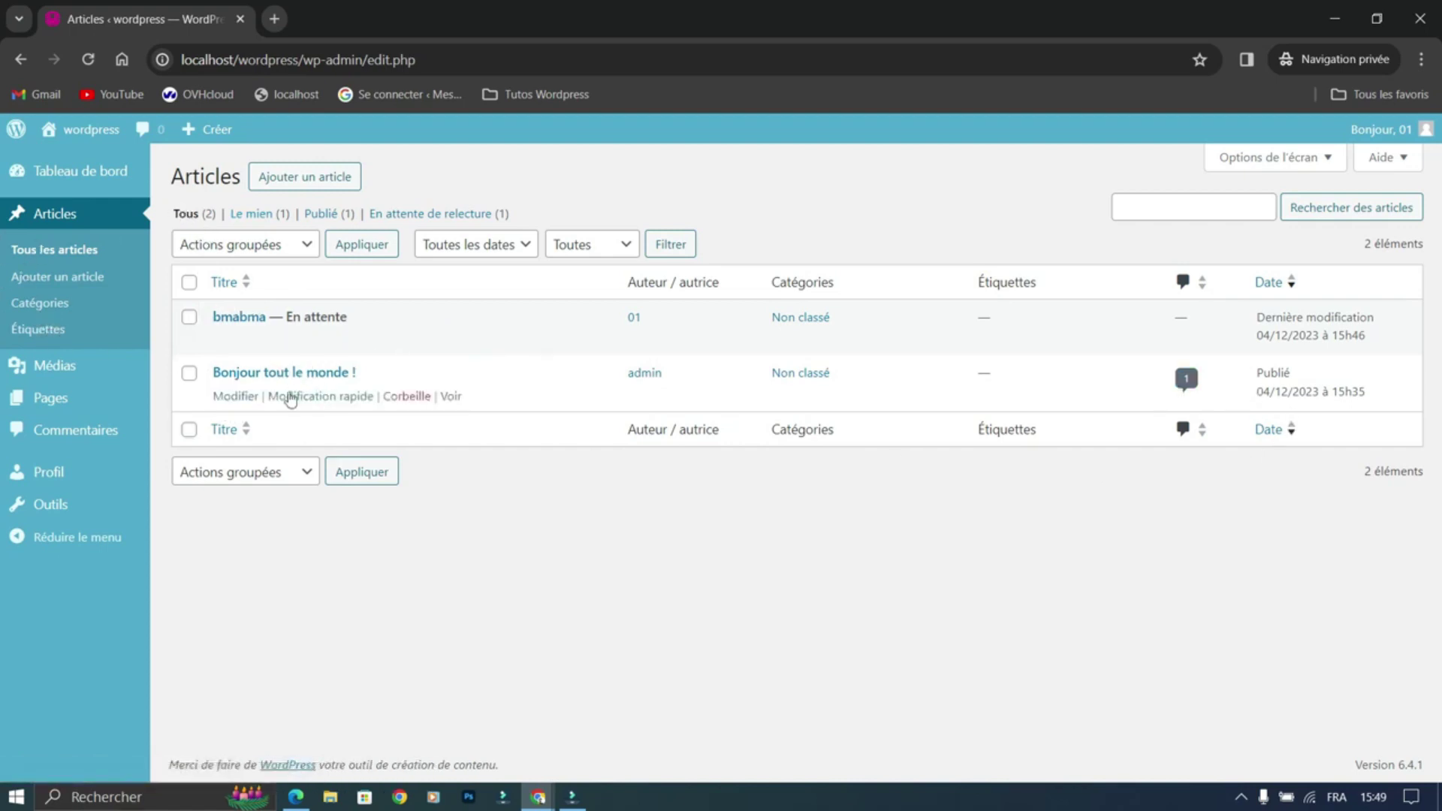
click(103, 430)
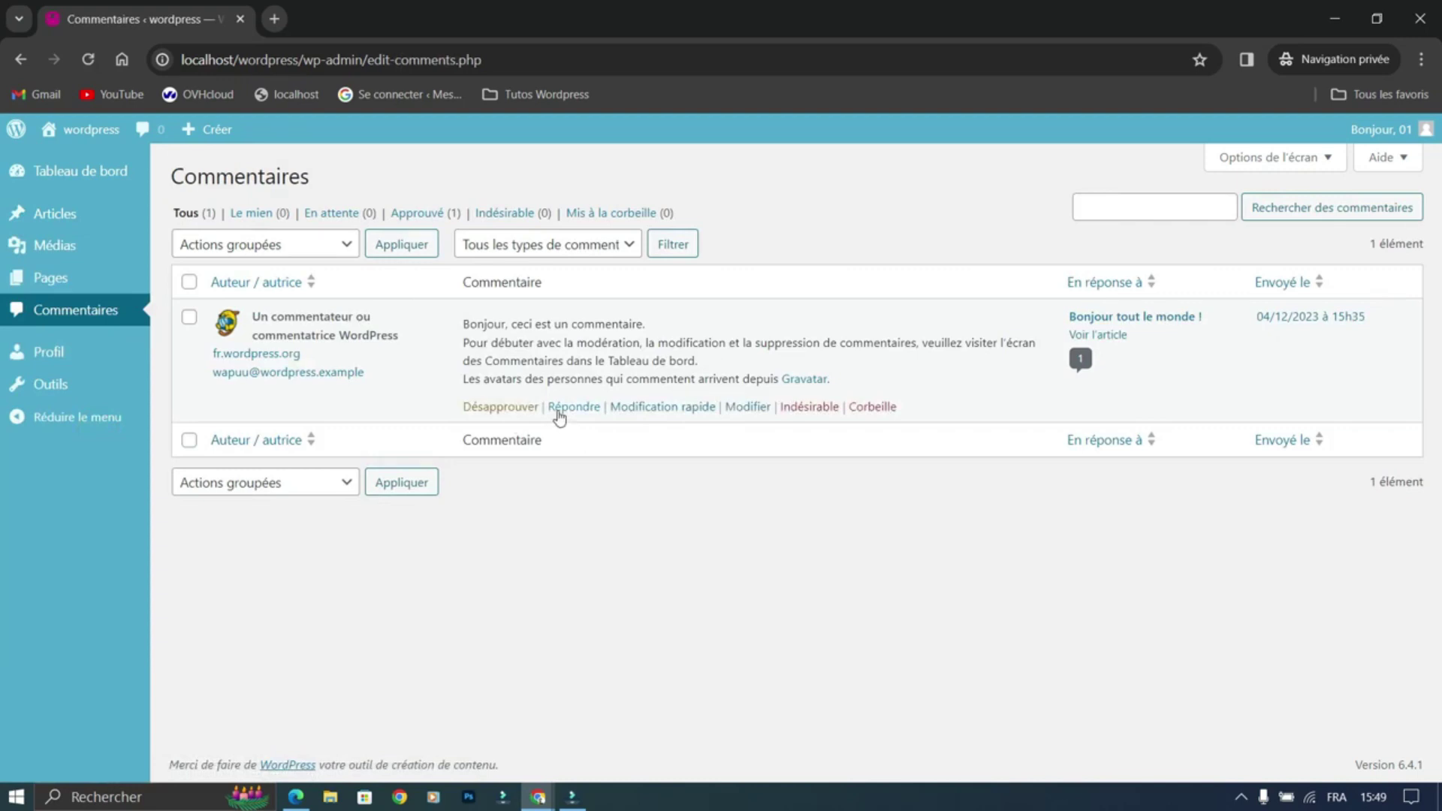
mouse_move(56, 218)
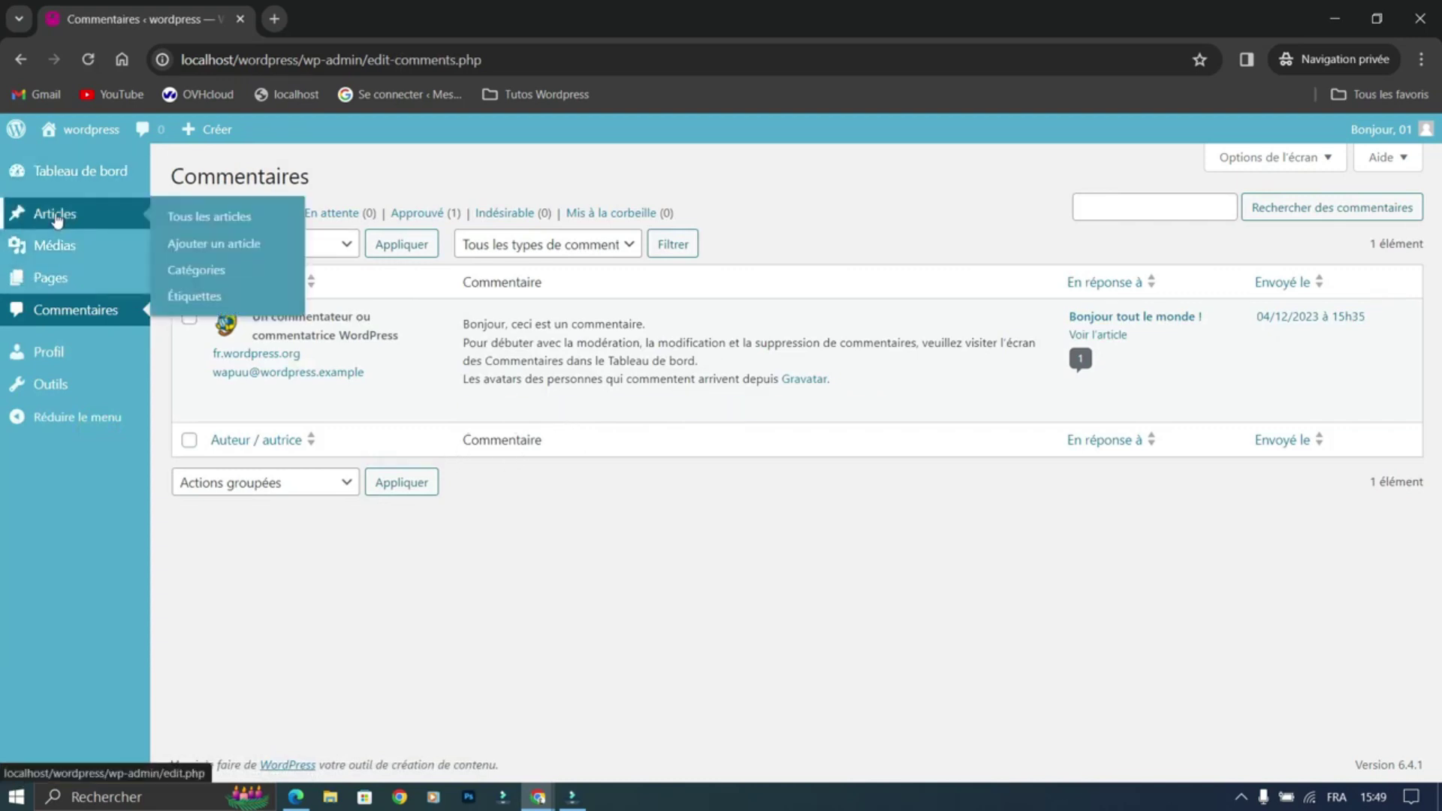
mouse_move(58, 251)
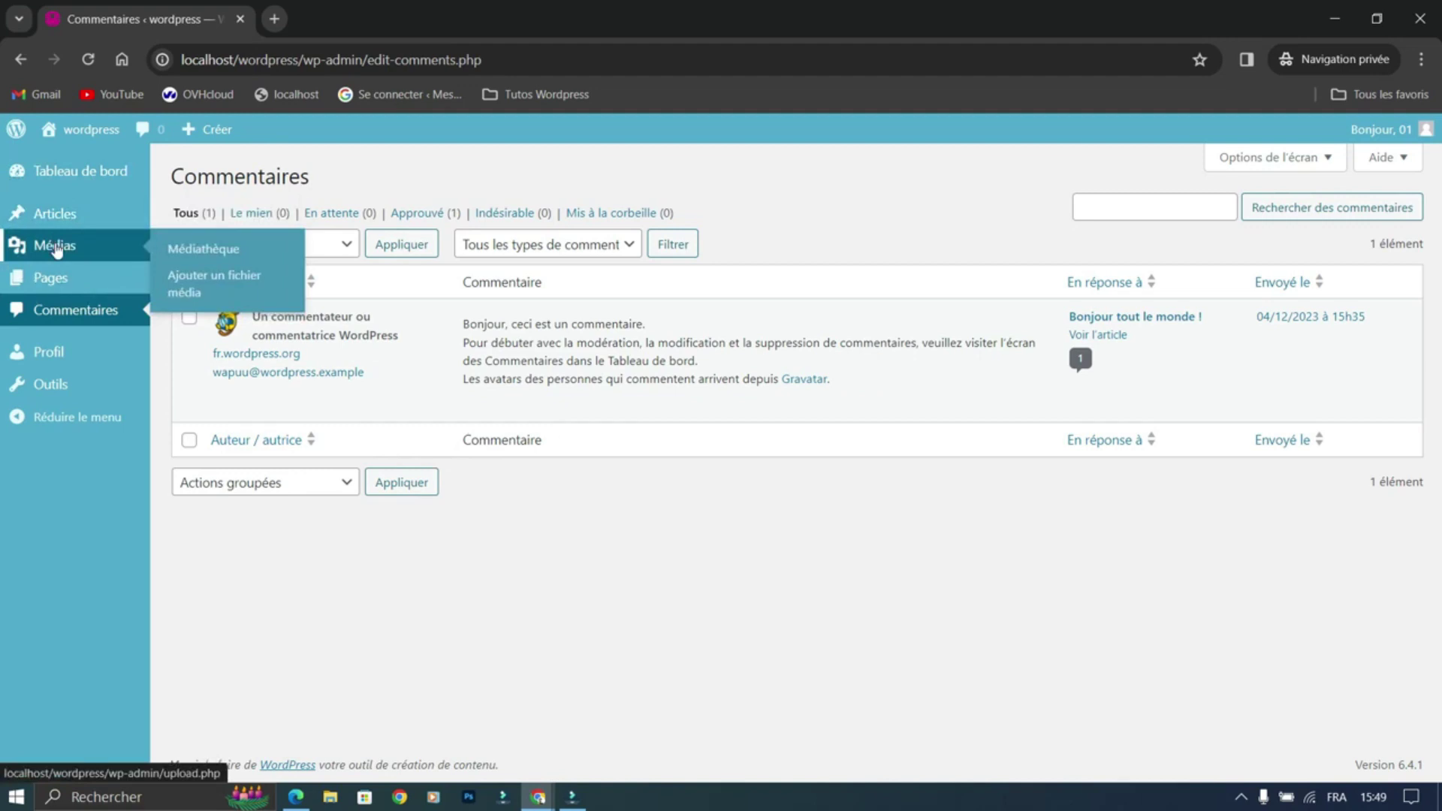
mouse_move(58, 281)
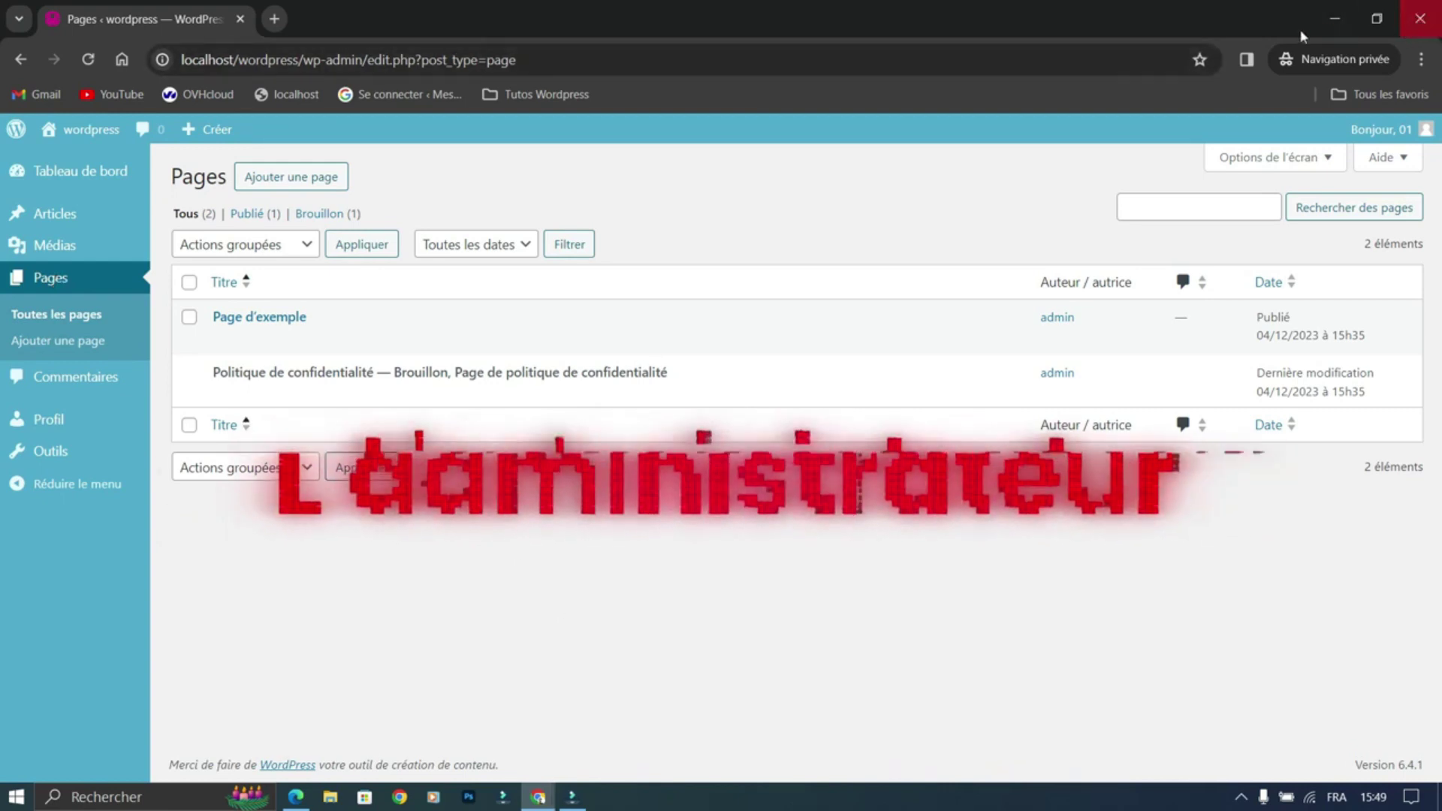
click(1420, 18)
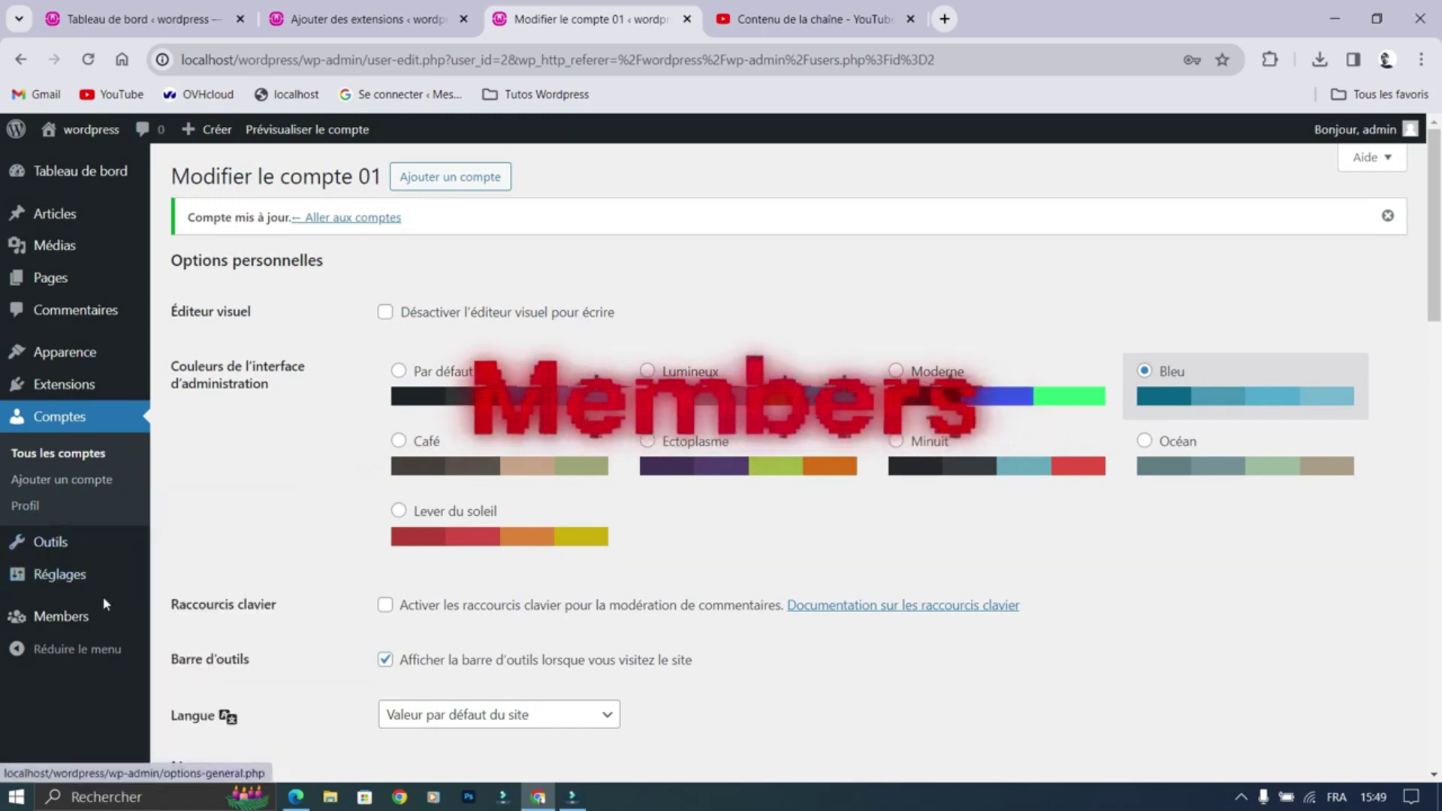
Step: Under Members > Rôles, add a new role and name it 'Administrateur mailing'
click(61, 618)
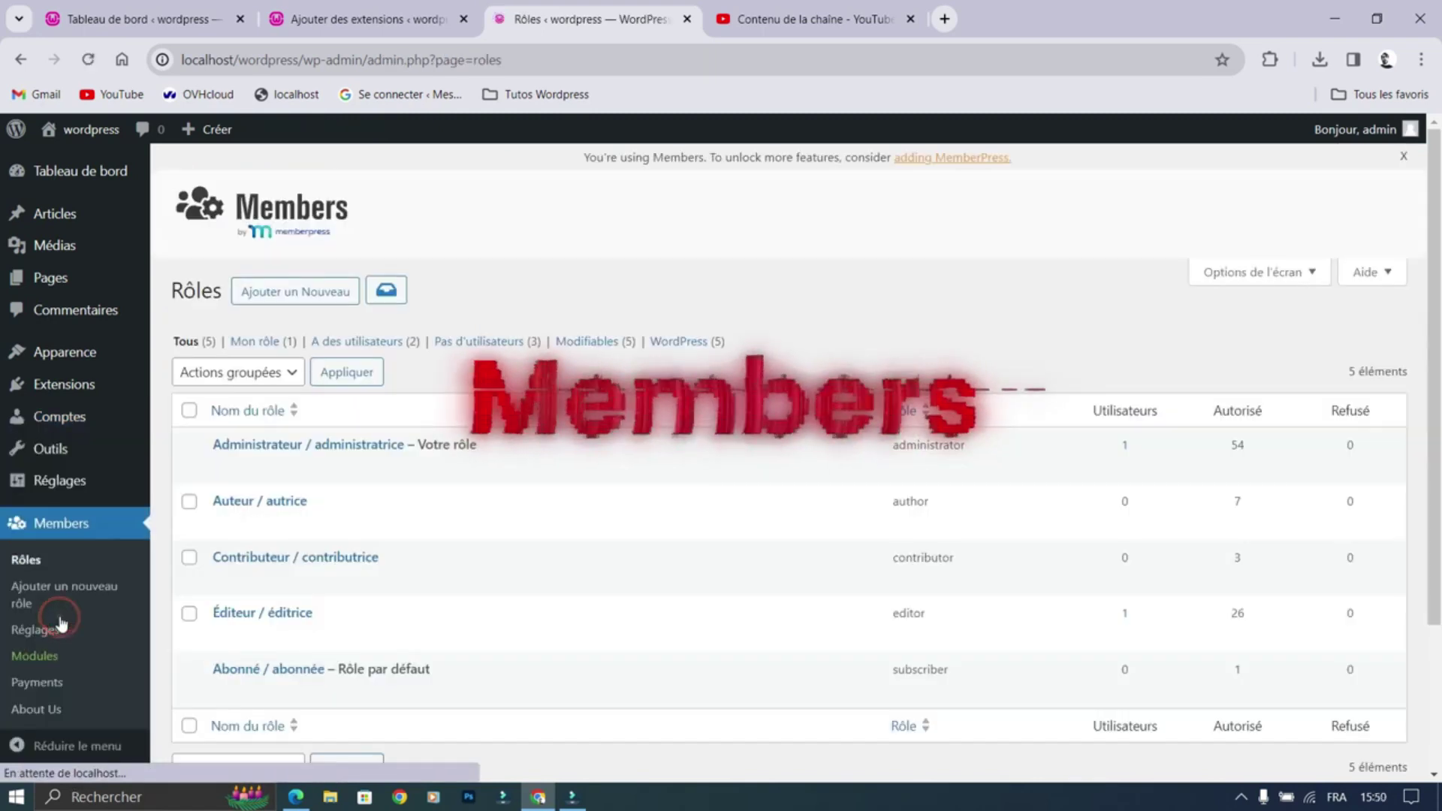
mouse_move(229, 449)
click(324, 297)
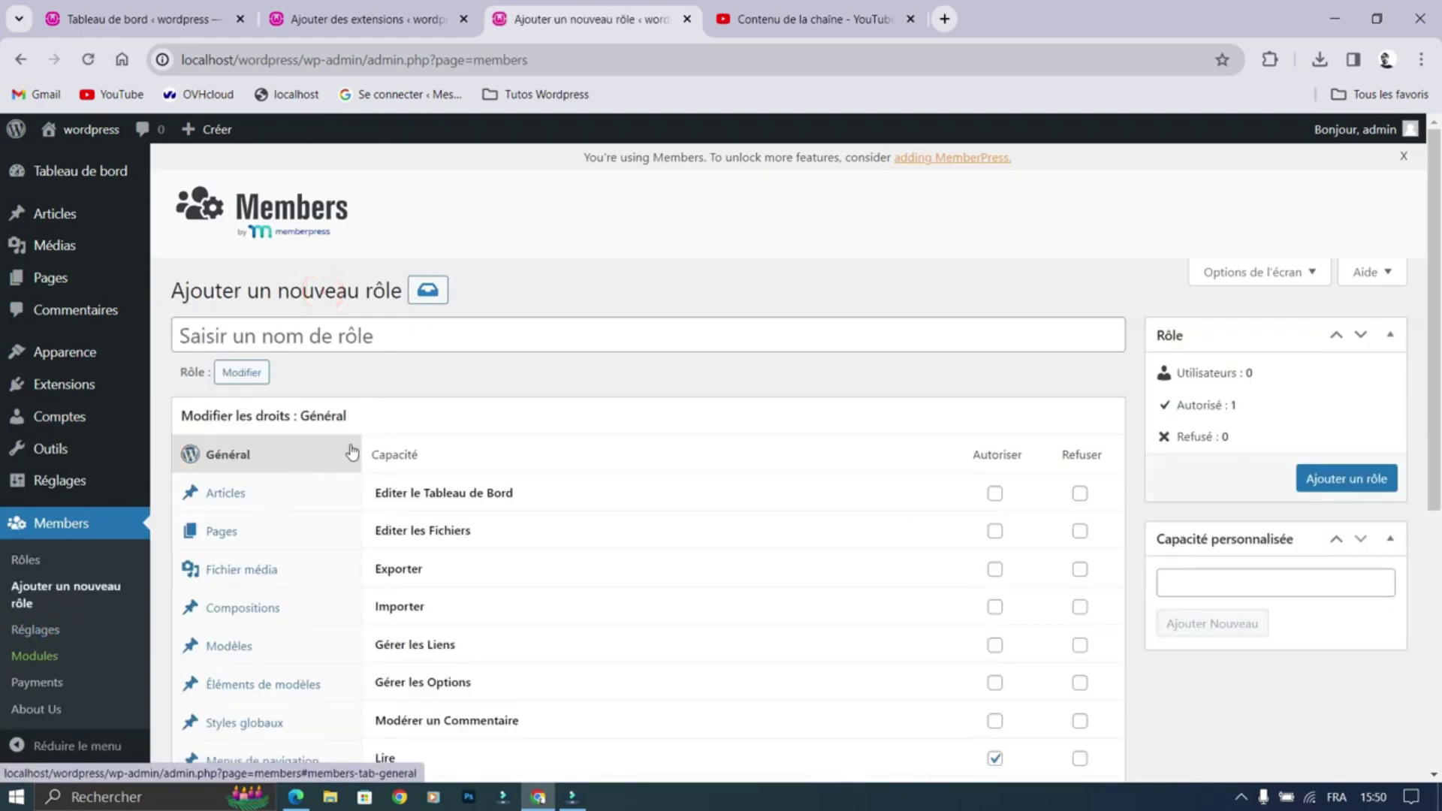
click(467, 338)
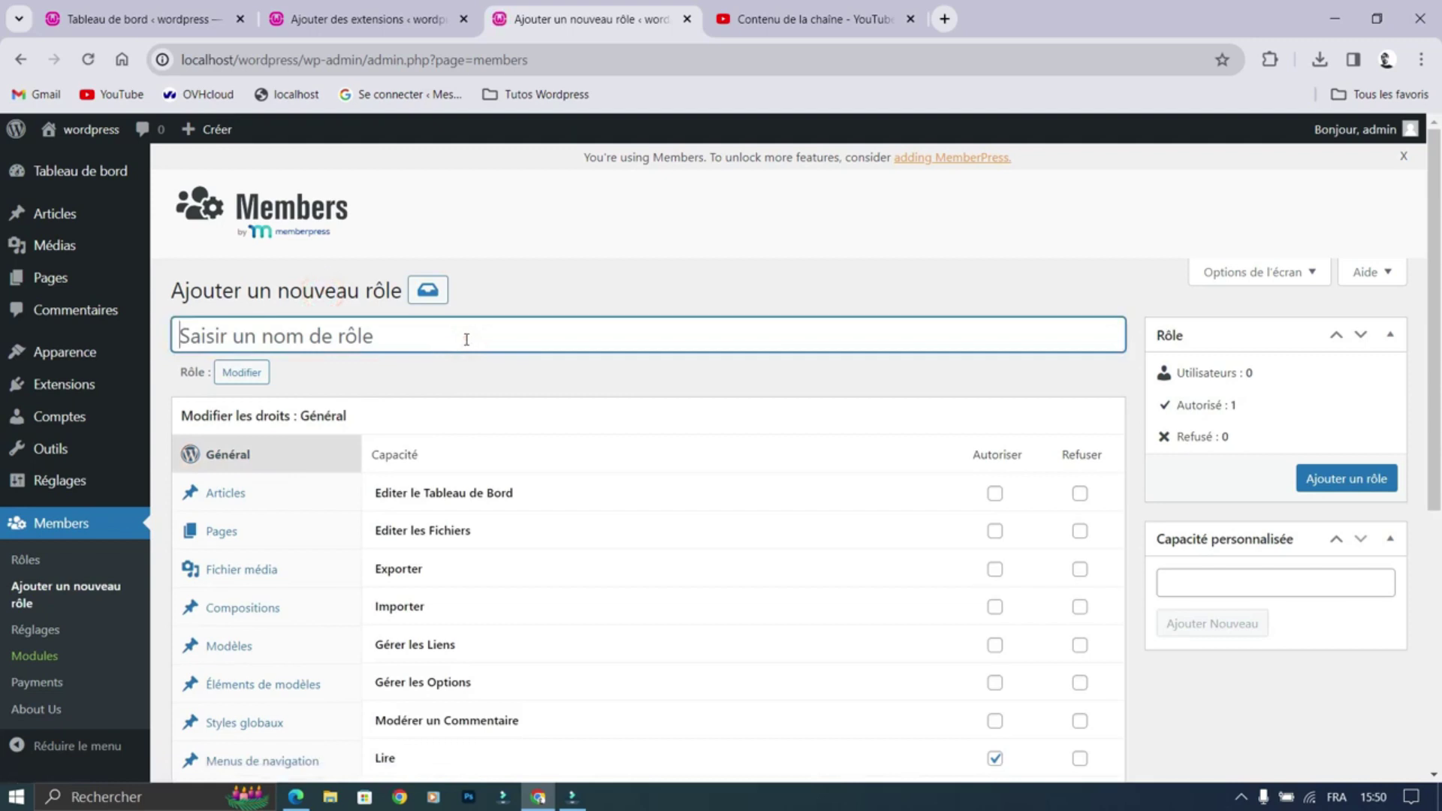
text(A)
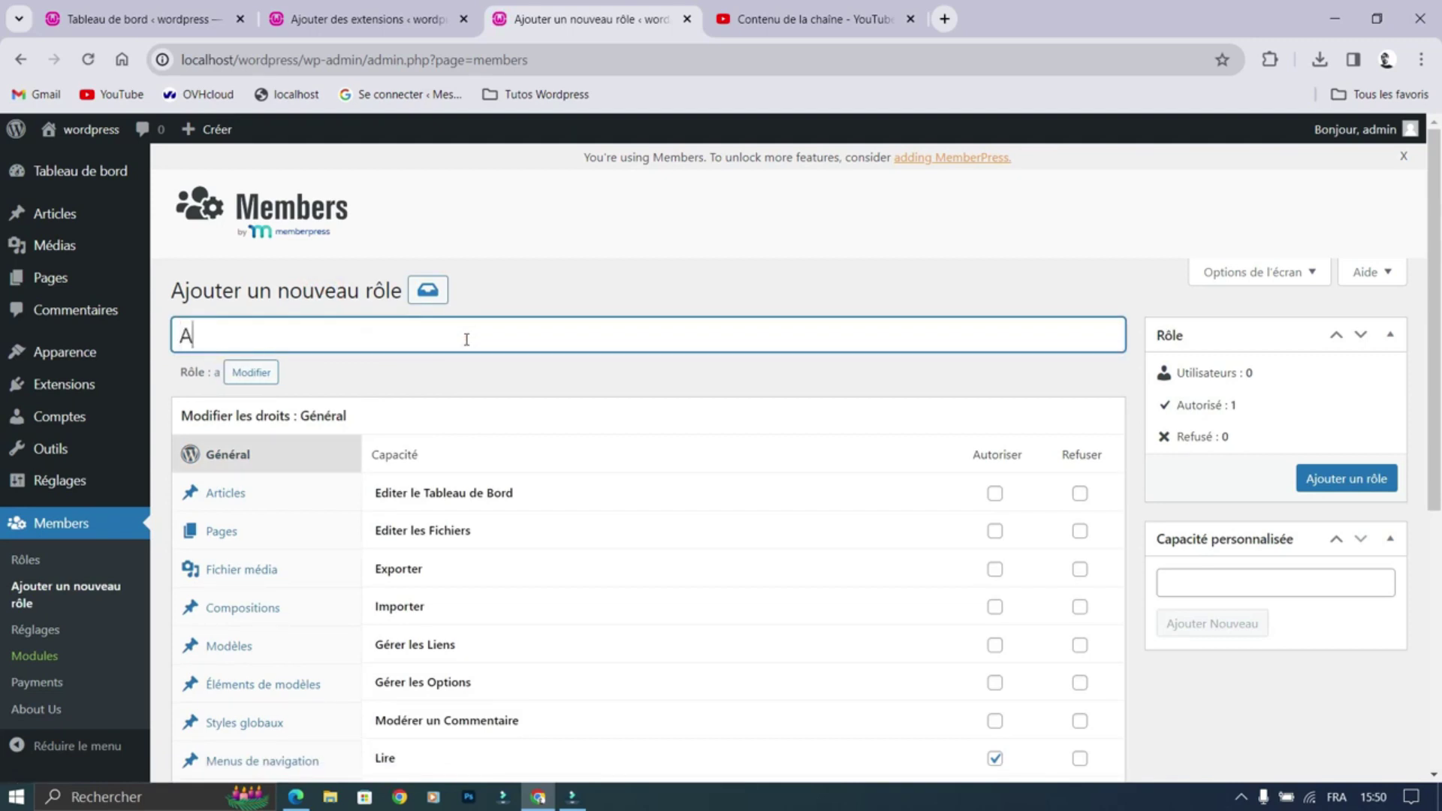
text(dministrateu)
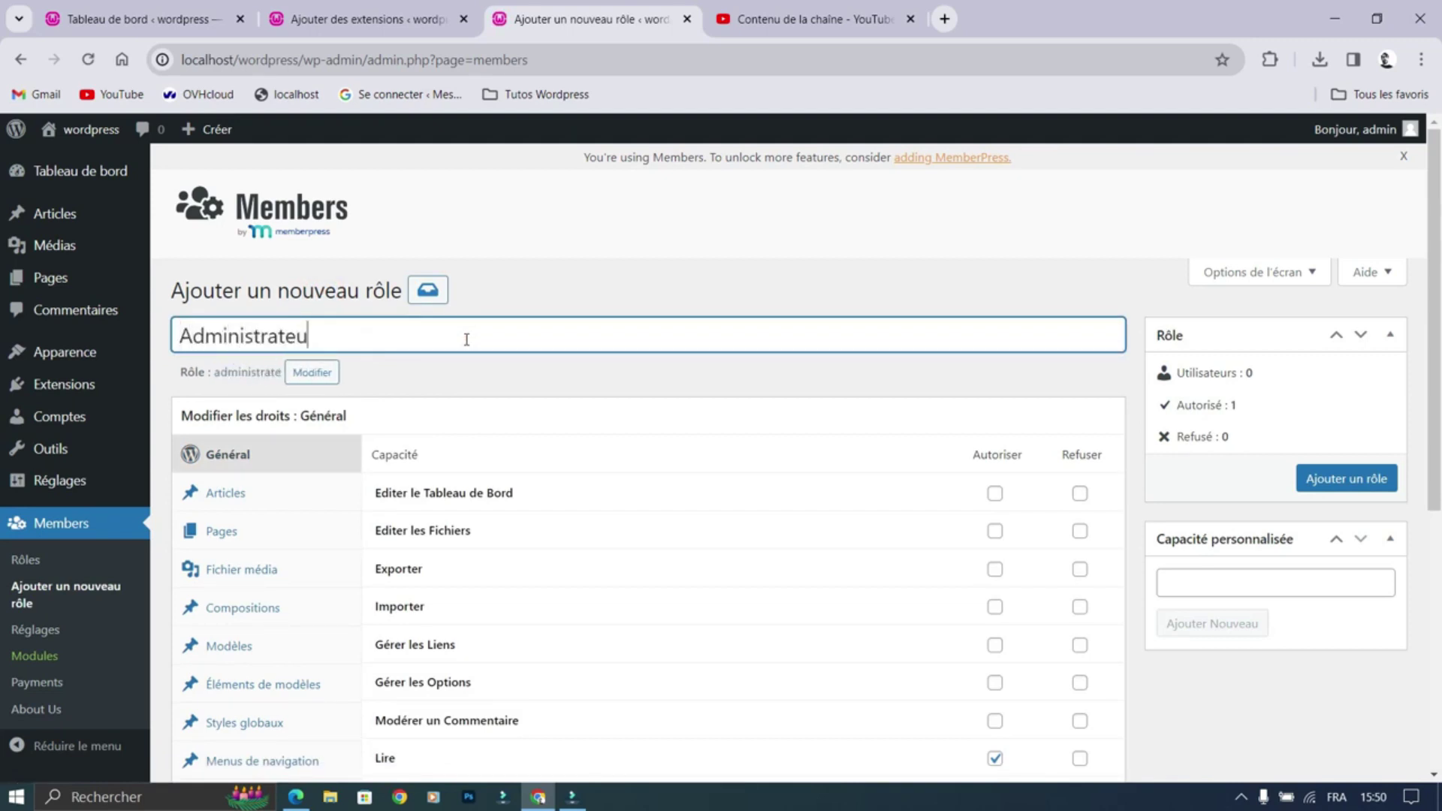
text(r mailin)
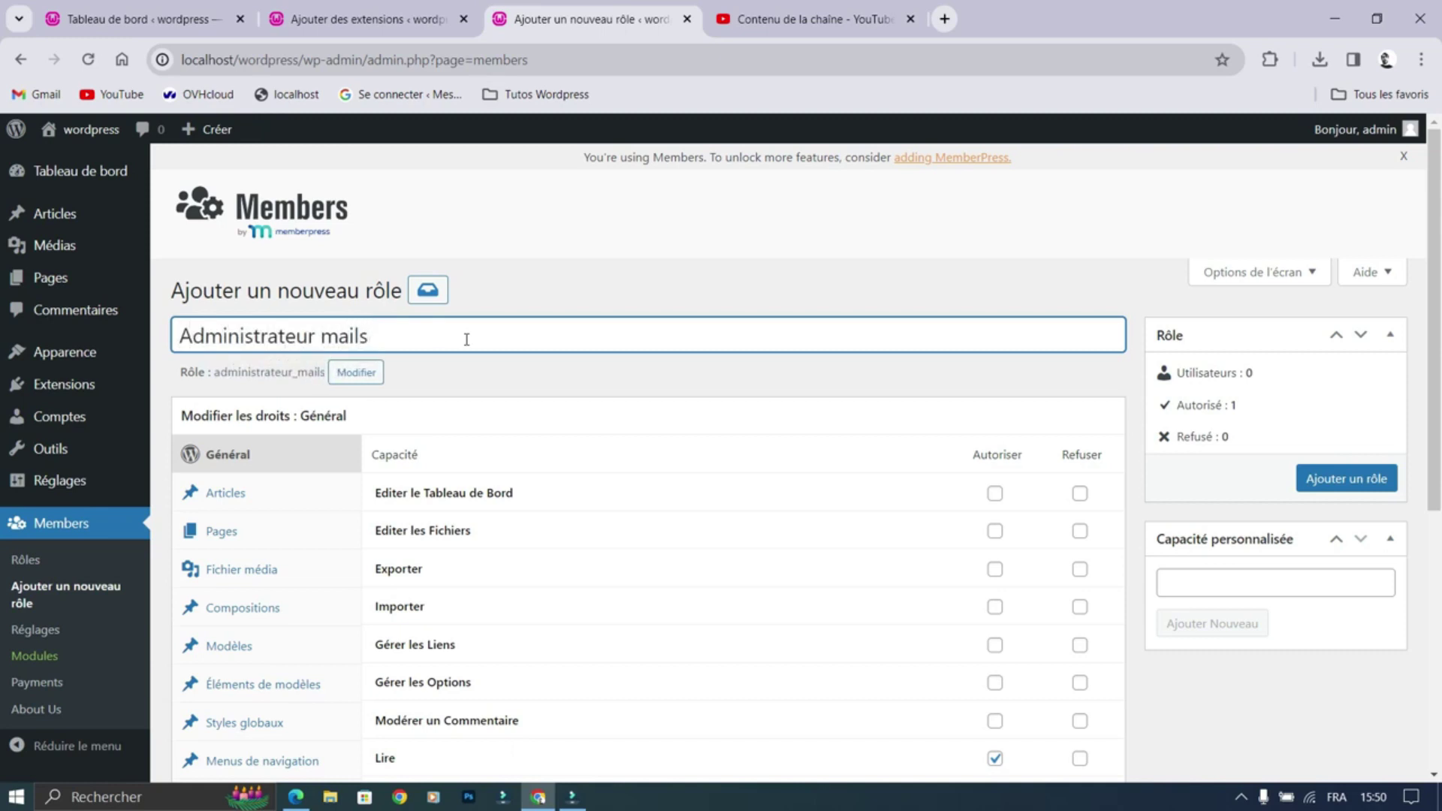
text(g)
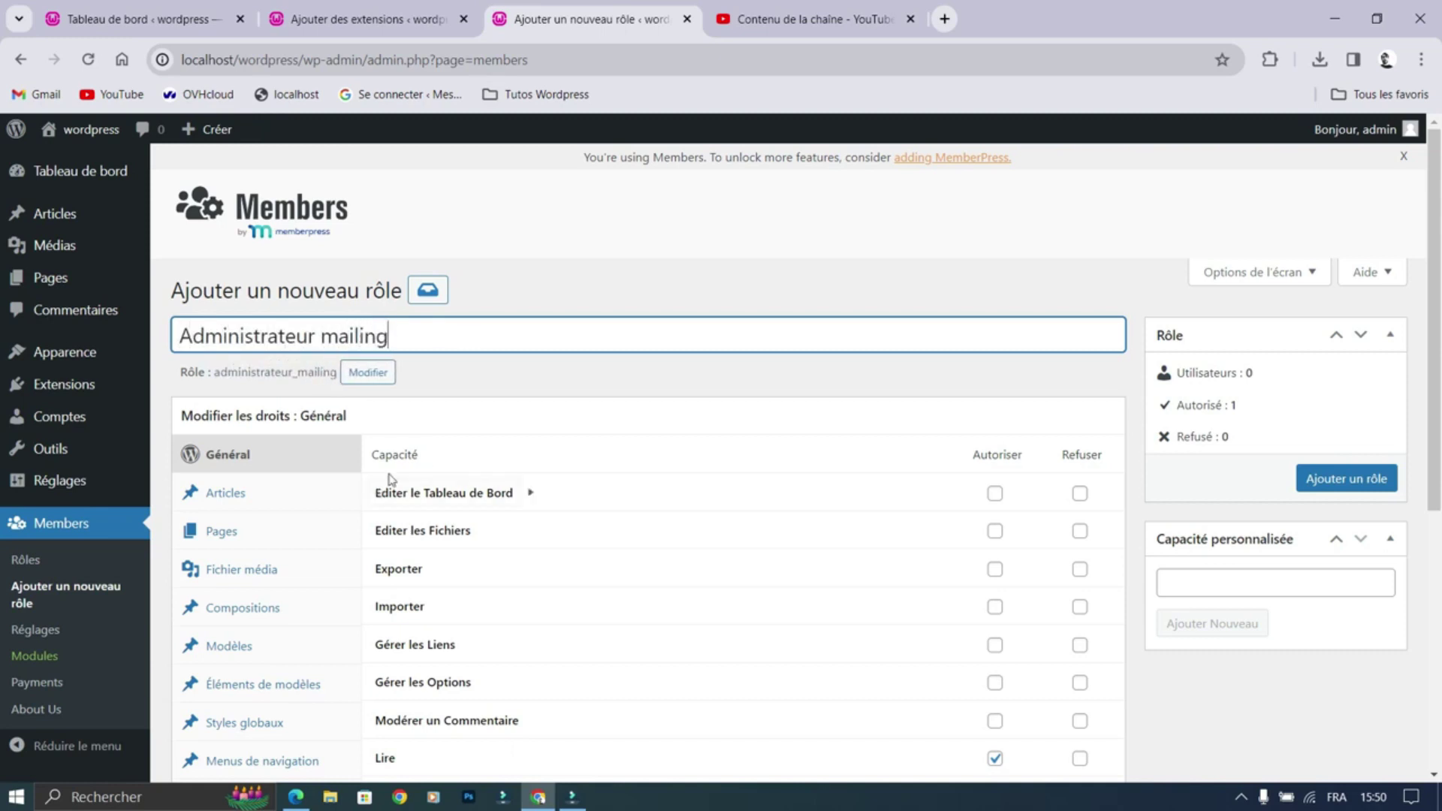
Step: Allow Editer le Tableau de Bord and Importer; refuse Editer les Fichiers and Exporter for the role
scroll(345, 335, down, 3)
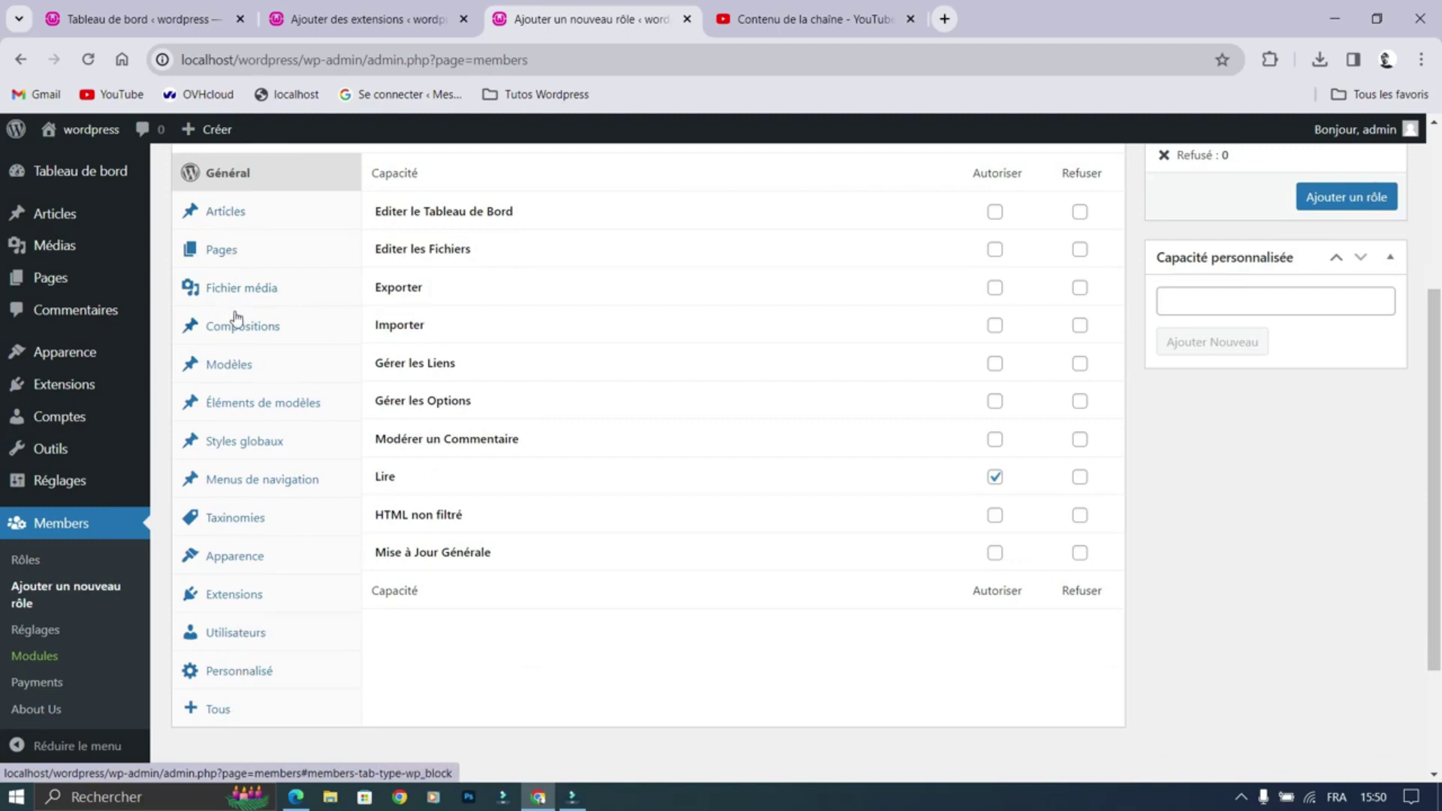
click(995, 211)
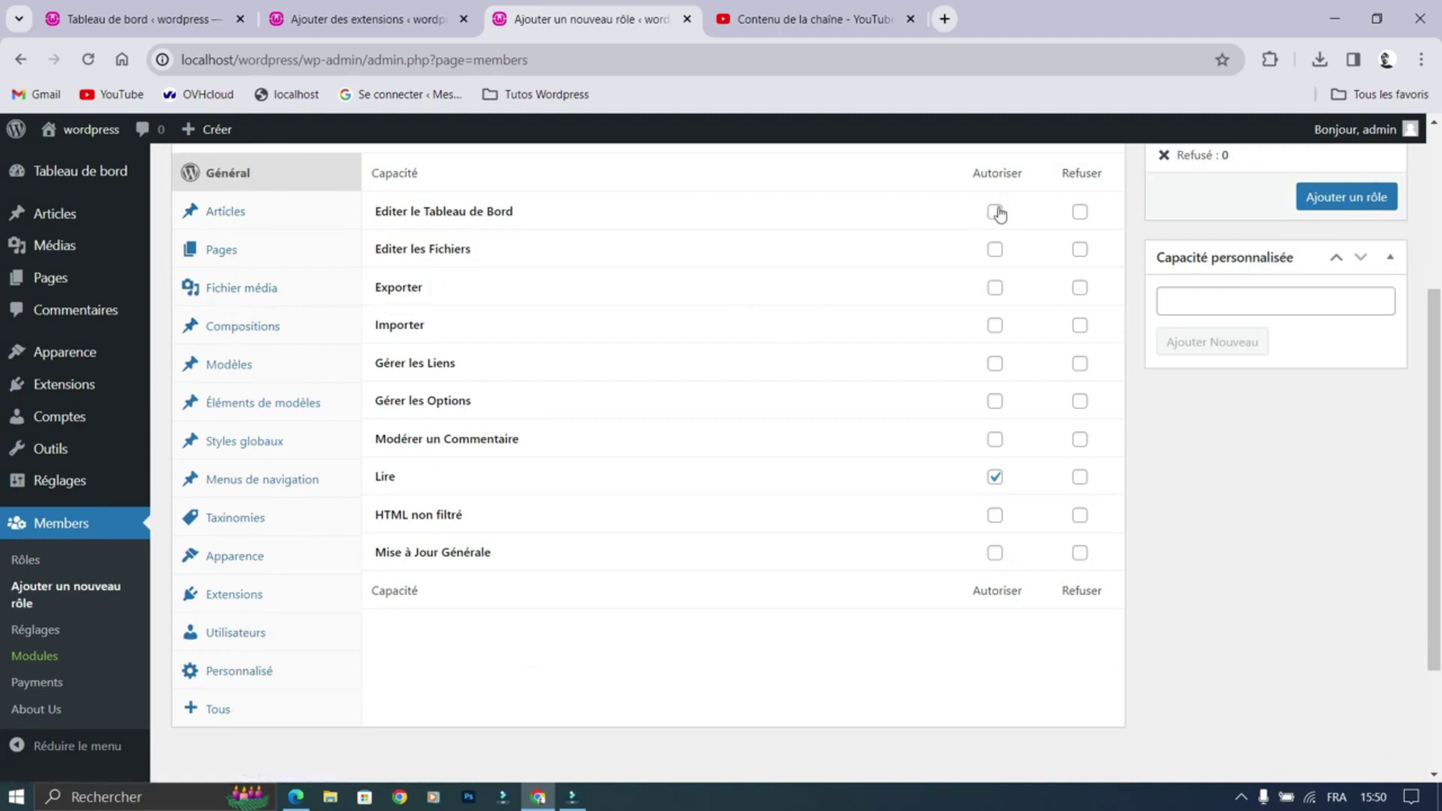
click(1080, 249)
click(996, 288)
click(1080, 288)
click(1080, 326)
click(995, 326)
scroll(834, 346, up, 4)
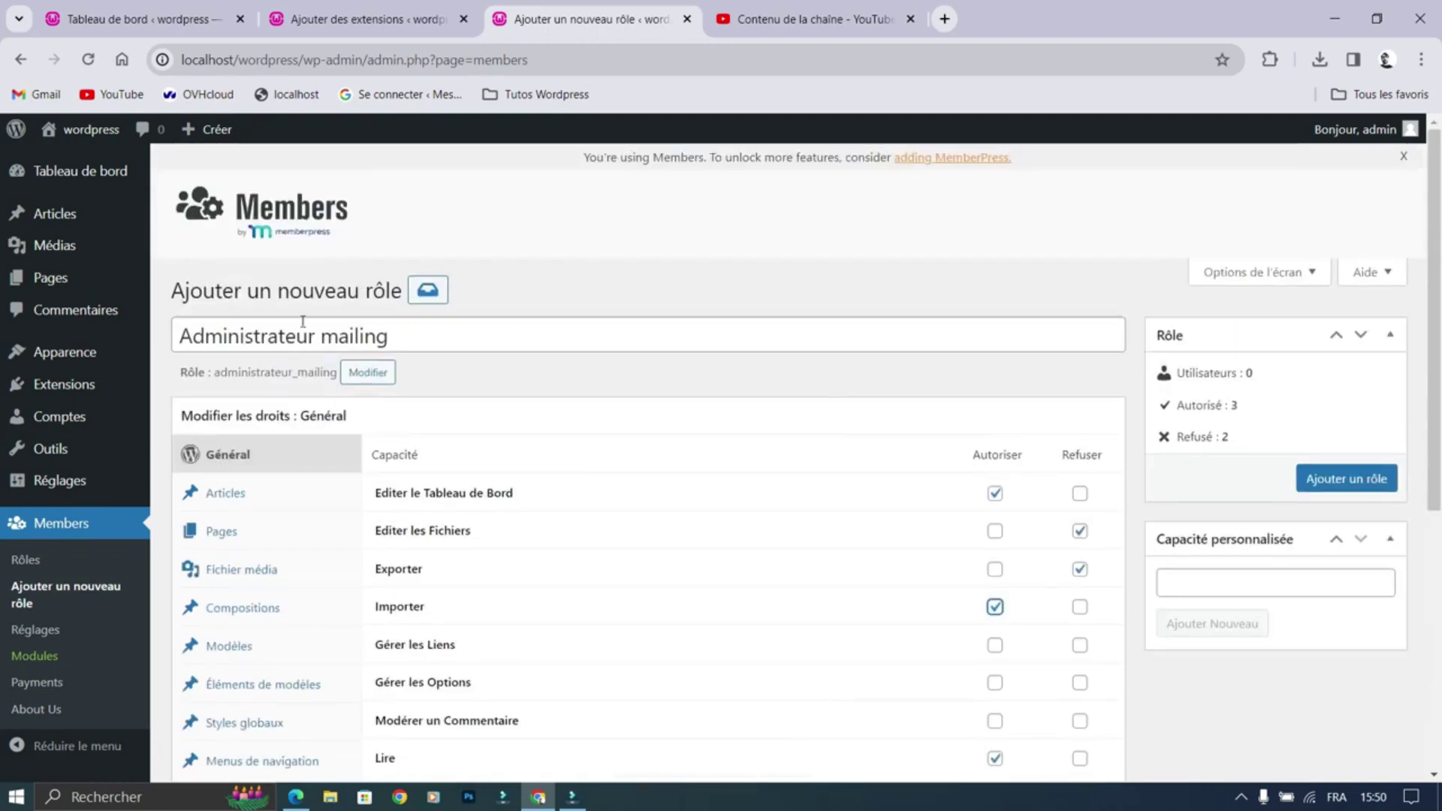
scroll(241, 396, down, 6)
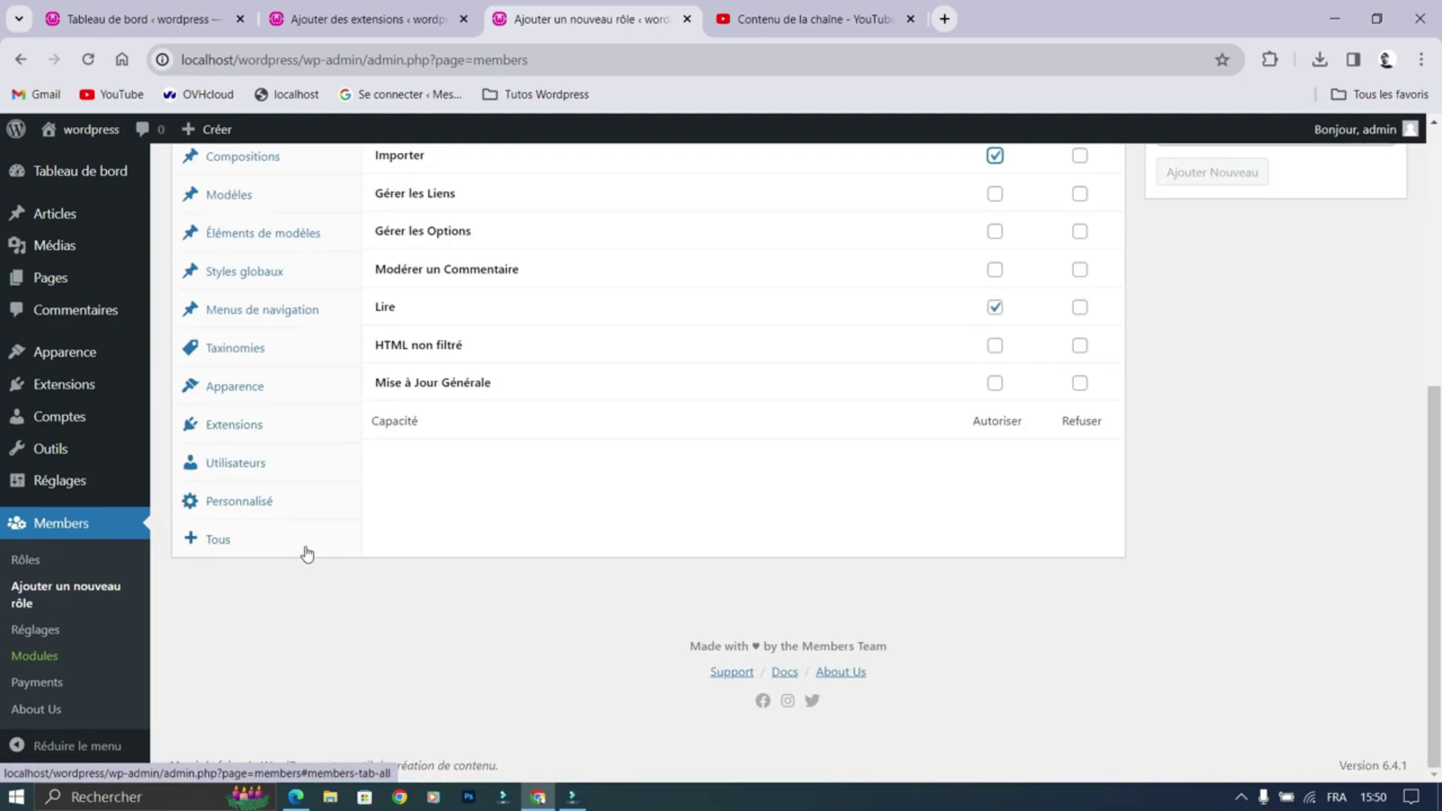
scroll(319, 528, up, 4)
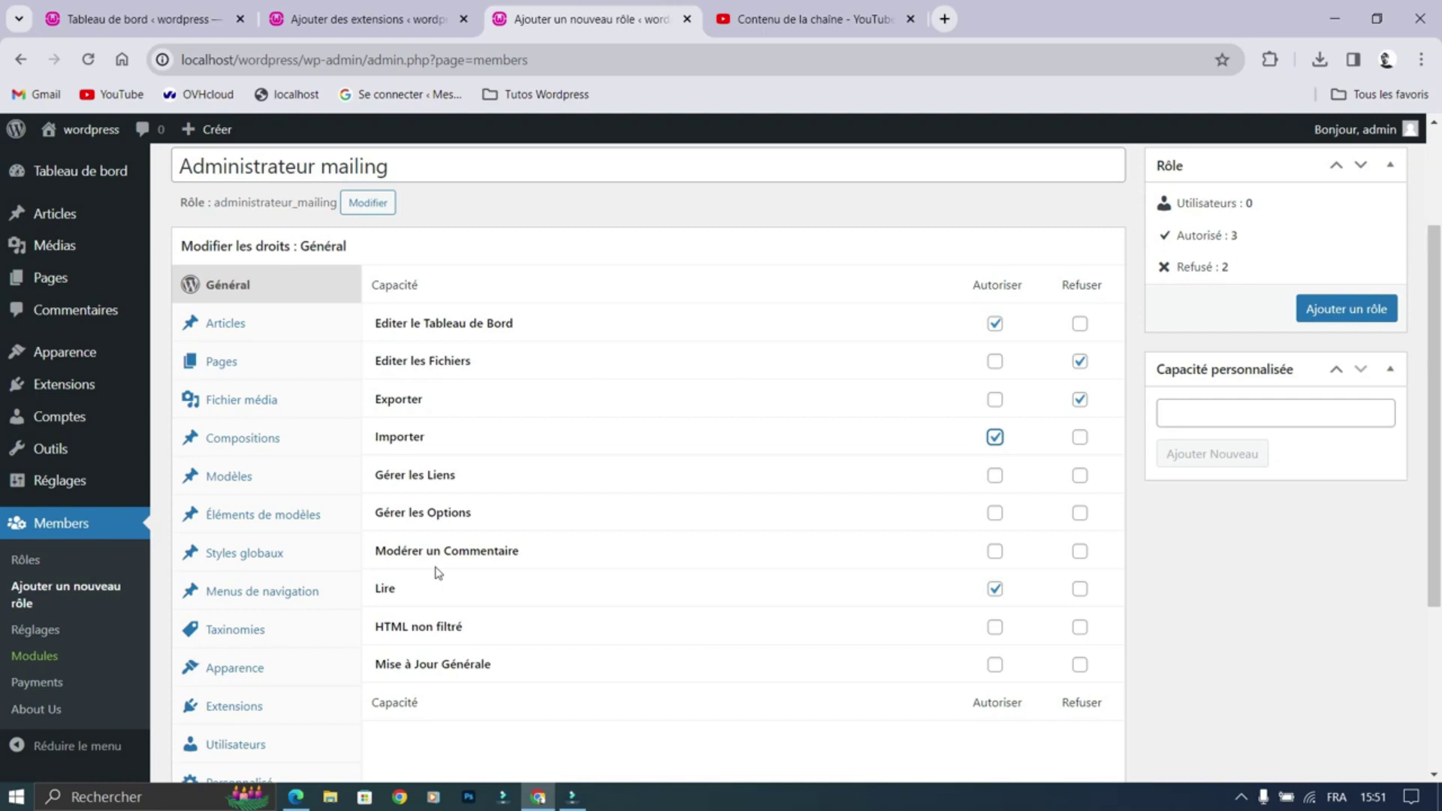
scroll(466, 428, down, 3)
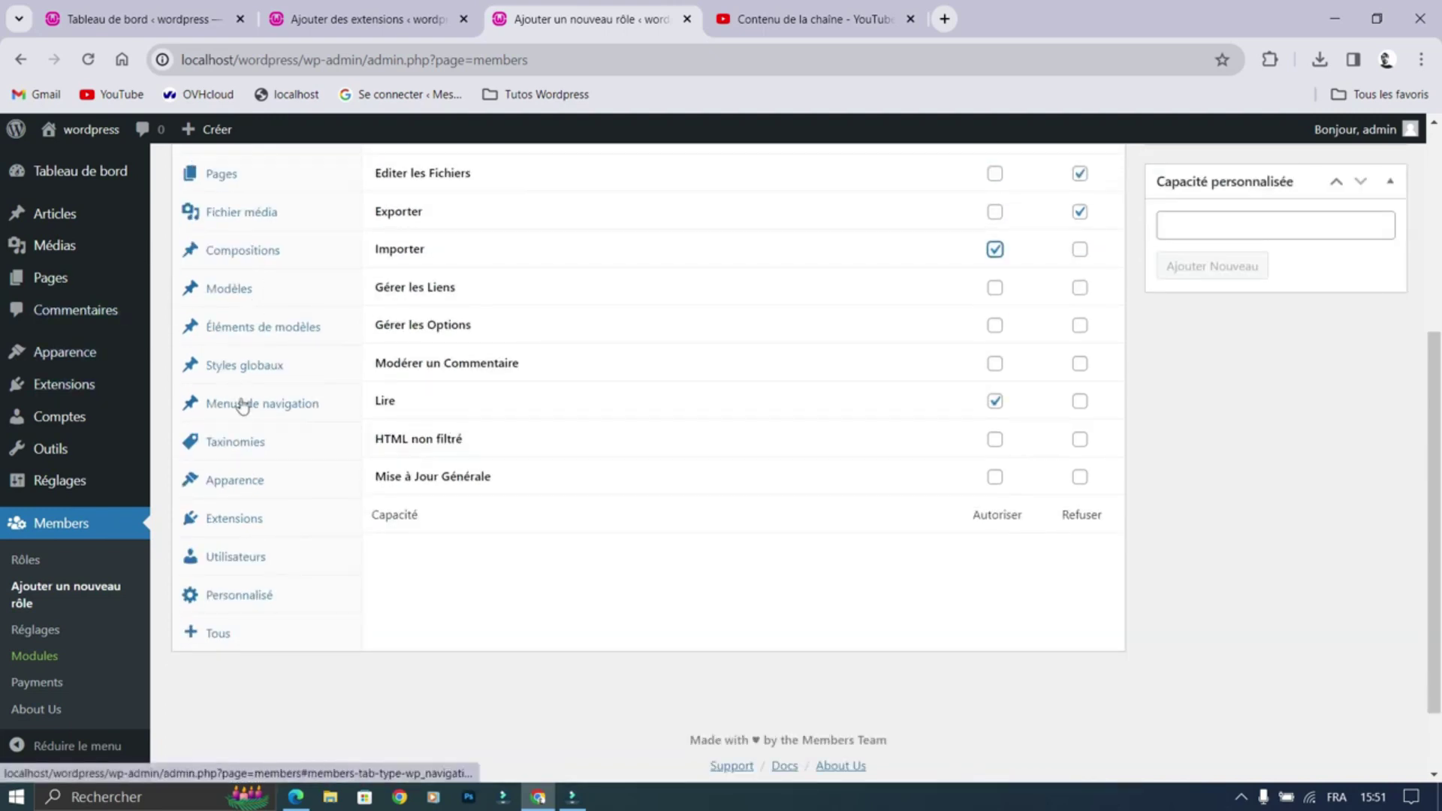
scroll(301, 436, down, 2)
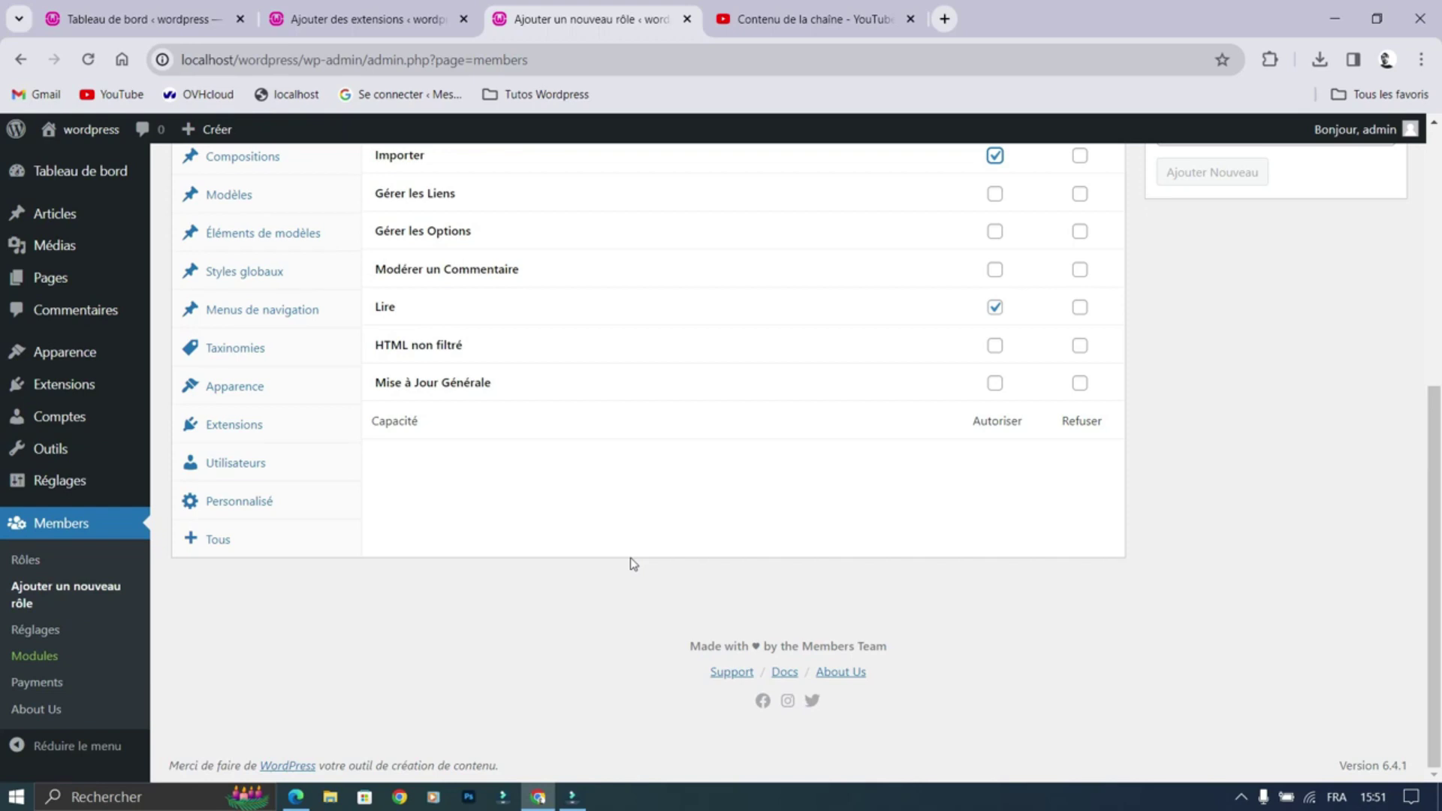
scroll(633, 564, up, 5)
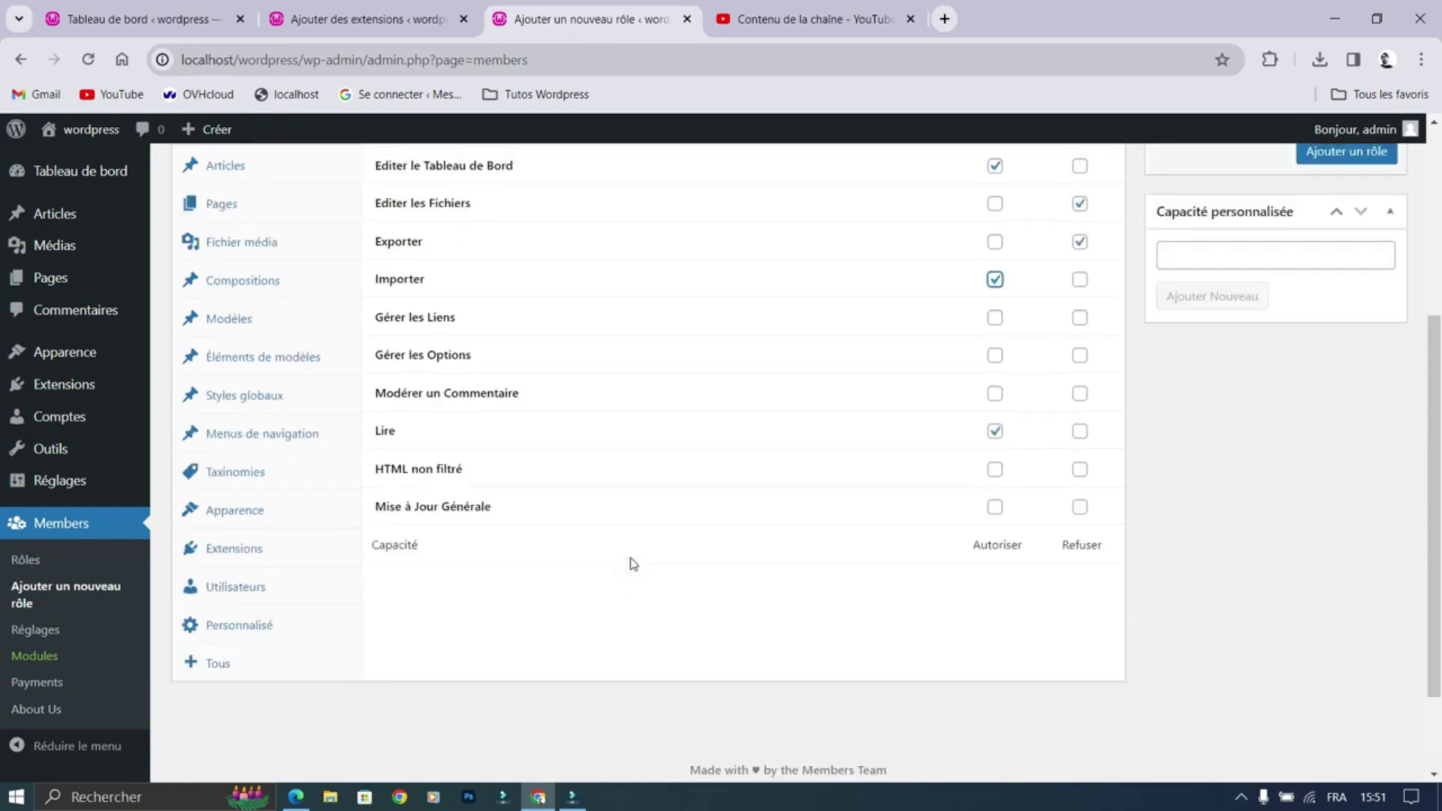